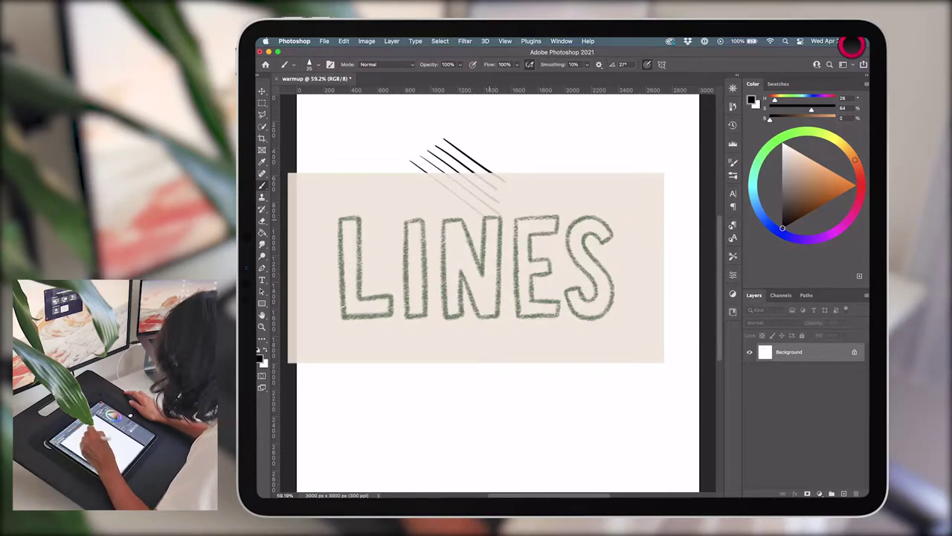
- Add diagonal hatch groups at the upper left, removing a stray hook stroke
drag(420, 157, 499, 214)
drag(409, 162, 490, 221)
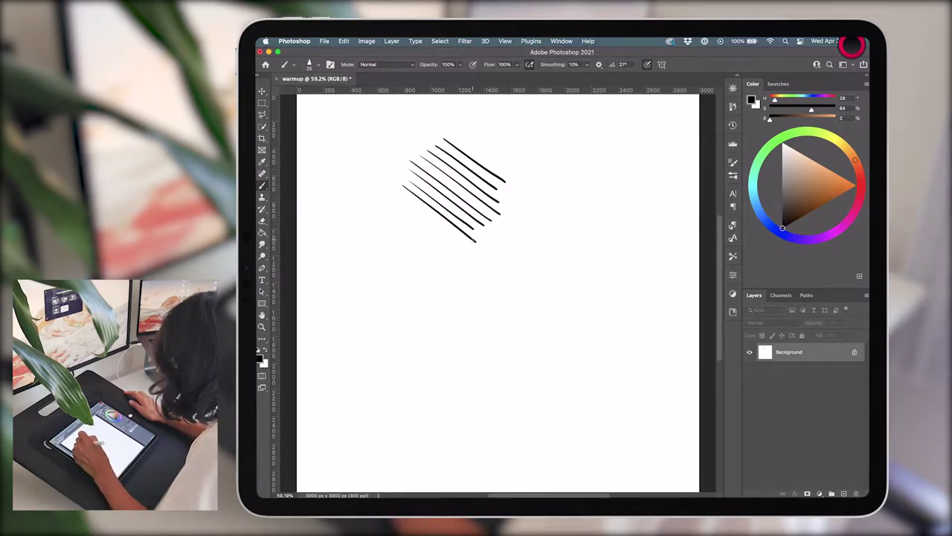
drag(372, 159, 389, 141)
key(ctrl+z)
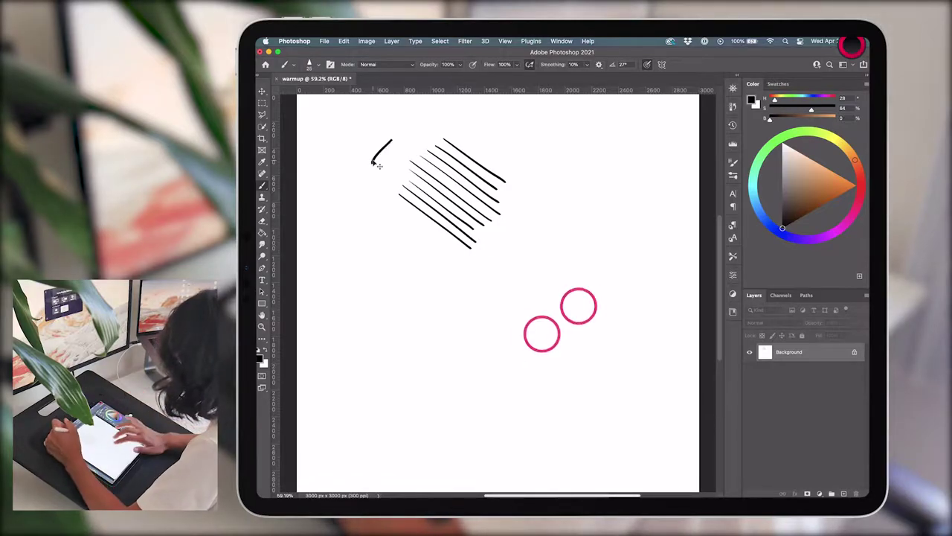
drag(362, 170, 406, 124)
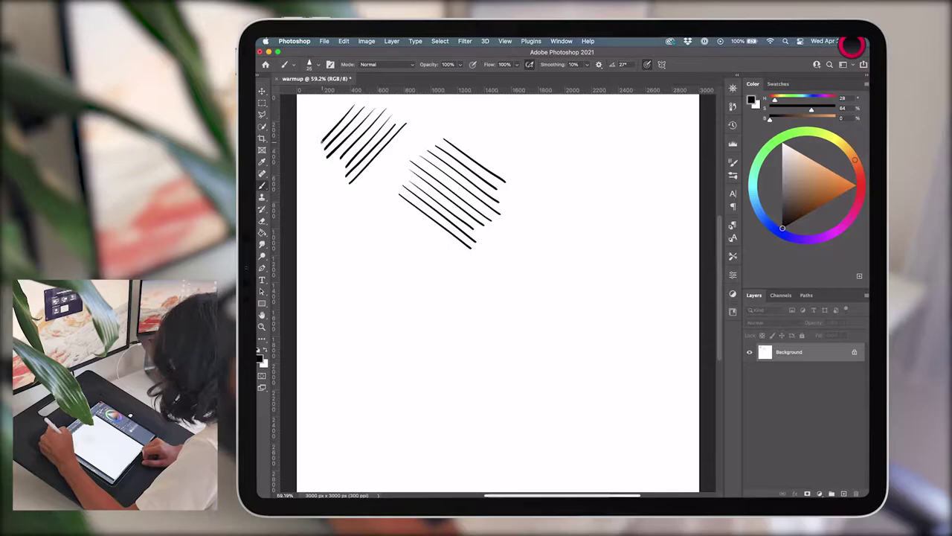
drag(350, 249, 363, 234)
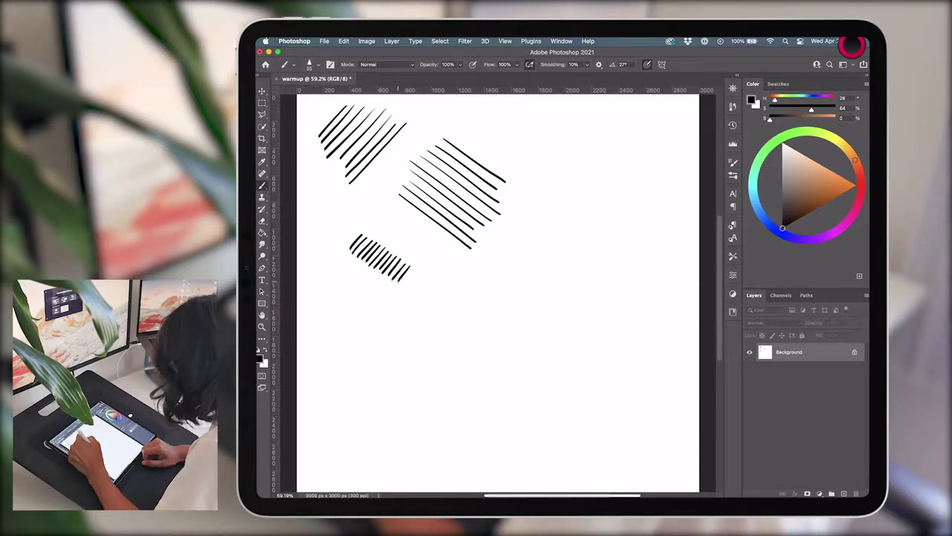
- Draw long parallel diagonal lines across the sheet, redoing the overextended stroke
mouse_move(371, 210)
mouse_down()
mouse_move(592, 394)
mouse_move(532, 350)
mouse_move(584, 401)
mouse_up()
key(ctrl+z)
drag(370, 212, 581, 399)
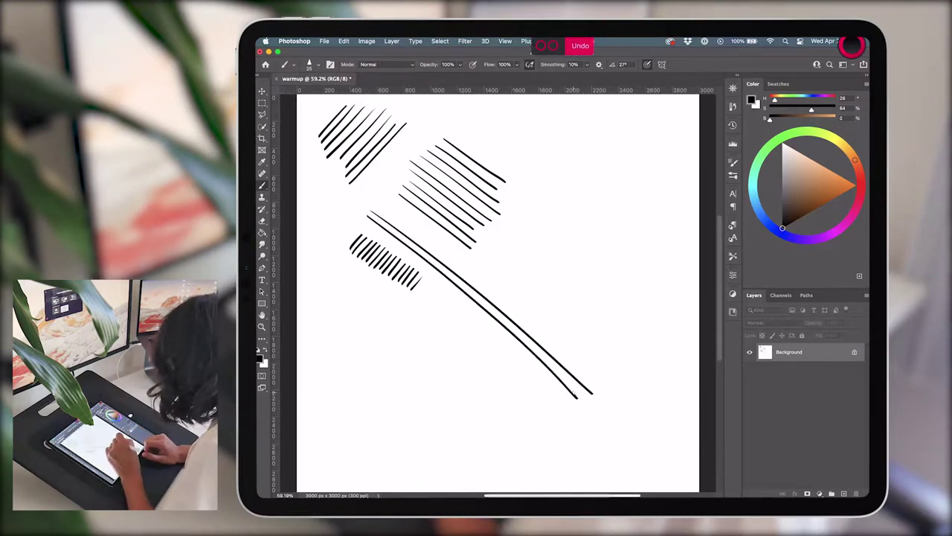
key(ctrl+z)
drag(364, 213, 592, 402)
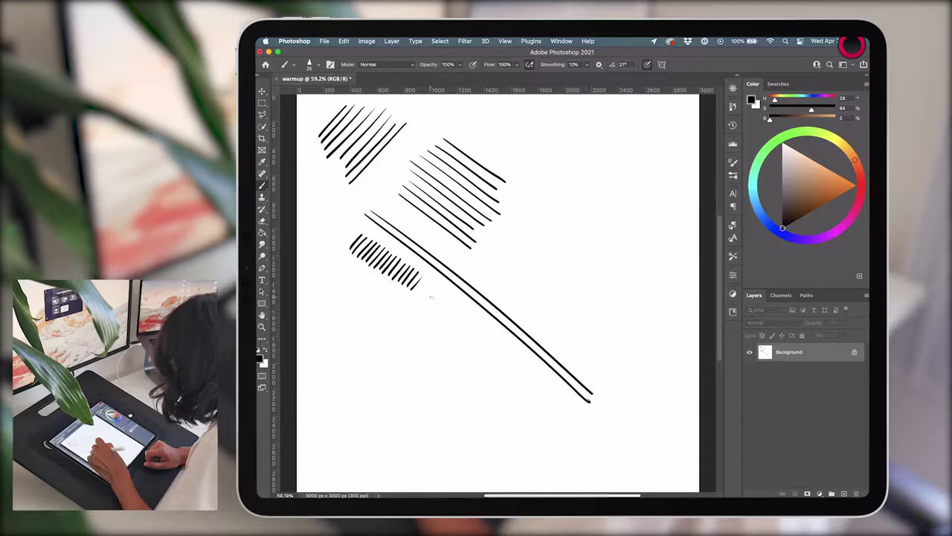
mouse_move(430, 296)
mouse_down()
mouse_move(601, 453)
mouse_move(476, 345)
mouse_move(599, 461)
mouse_up()
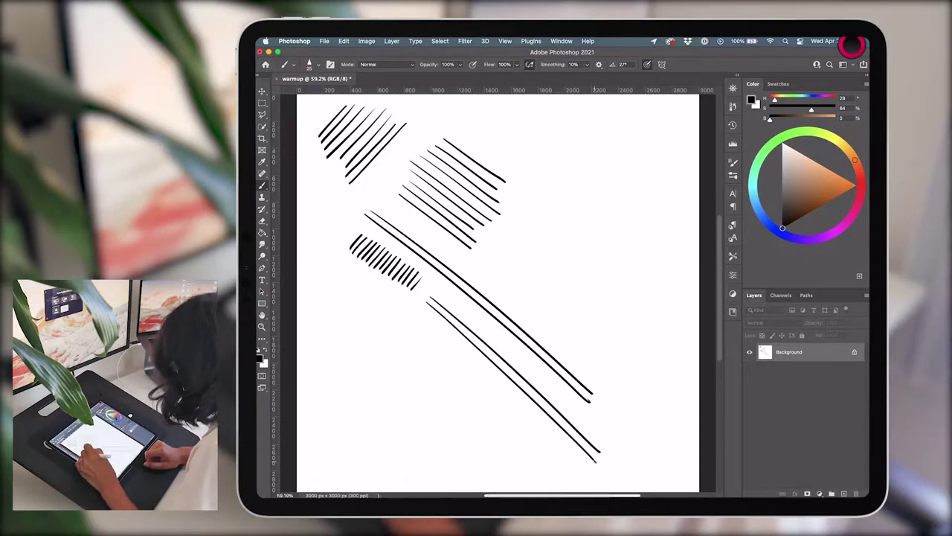
drag(334, 277, 404, 333)
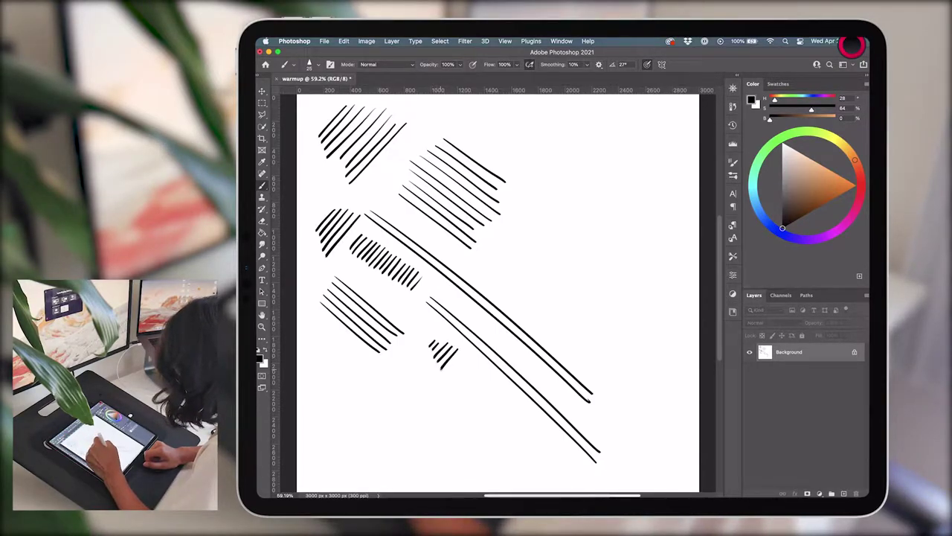
- Extend the lower hatch group, then add a near-vertical line at right and a long bottom diagonal
drag(463, 364, 482, 391)
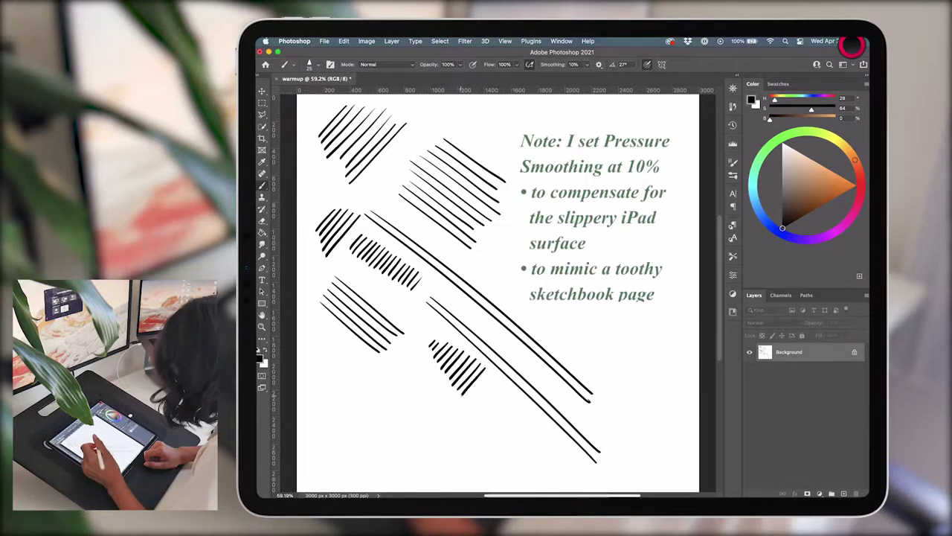
drag(592, 195, 597, 324)
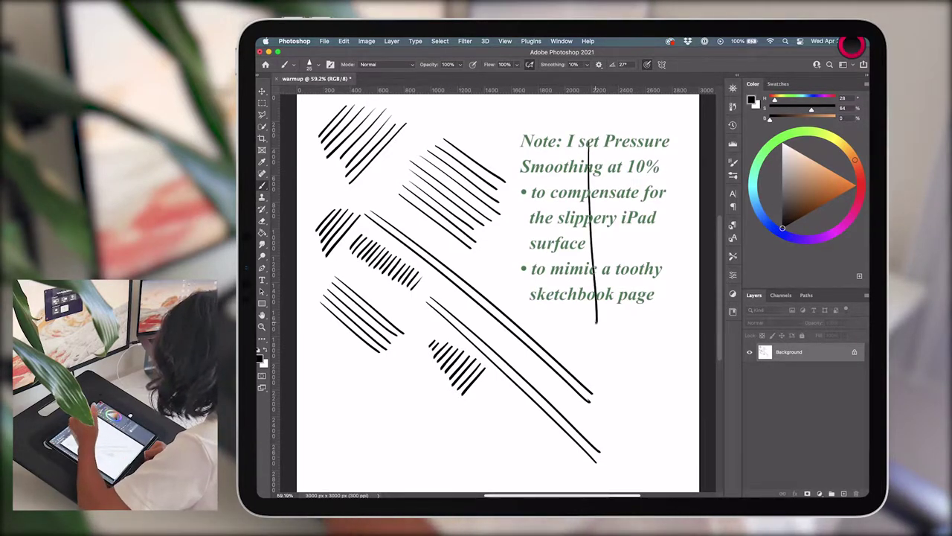
drag(585, 143, 596, 343)
key(super+z)
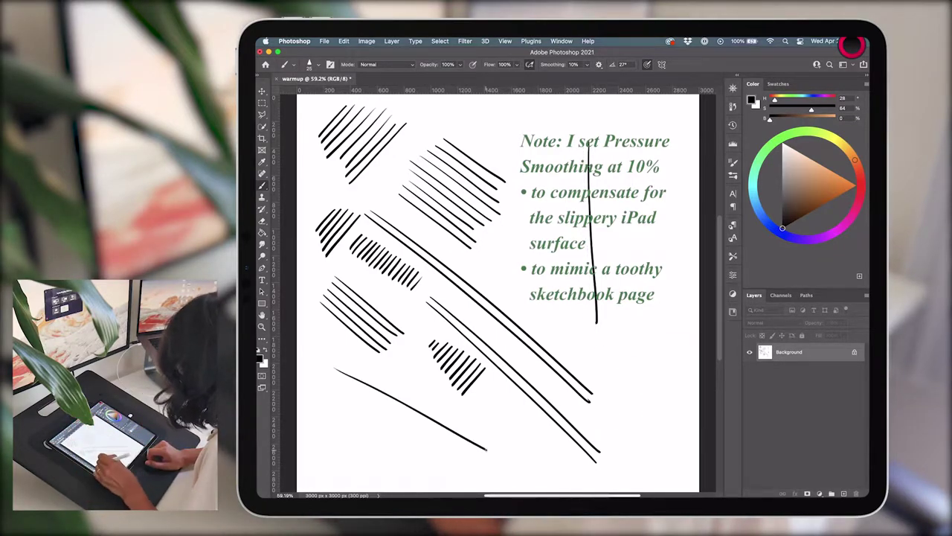
drag(335, 369, 487, 450)
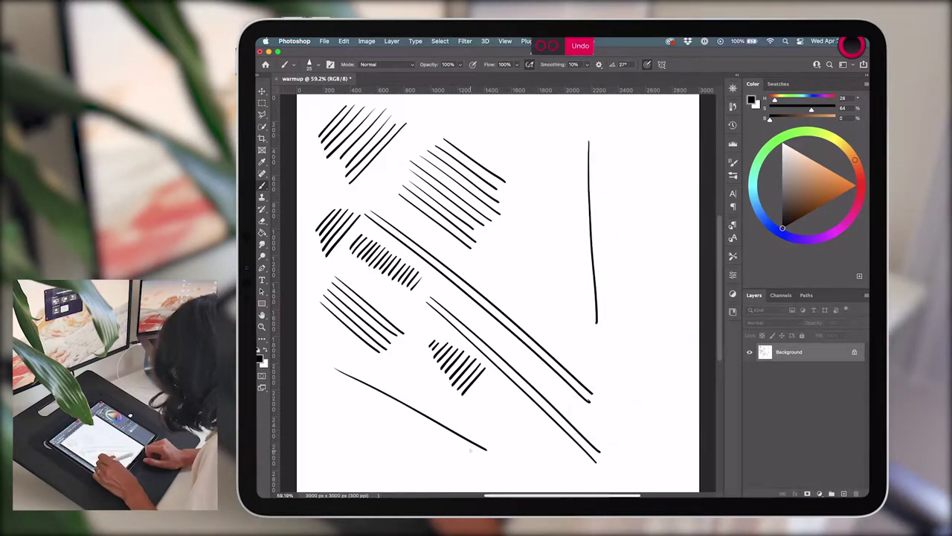
drag(498, 290, 521, 312)
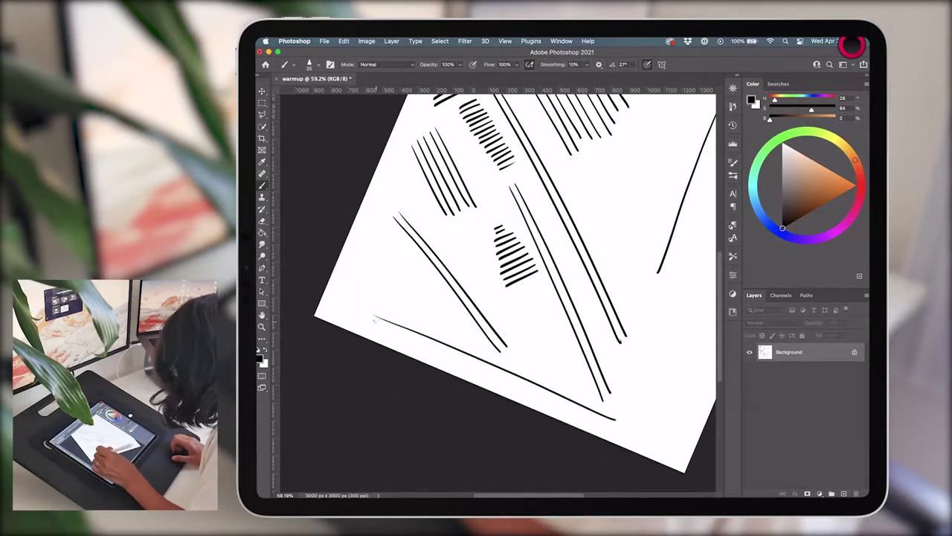
- Draw several overlapping freehand circles across the layer, redrawing a lopsided one
mouse_move(395, 131)
mouse_down()
mouse_move(464, 166)
mouse_move(392, 134)
mouse_up()
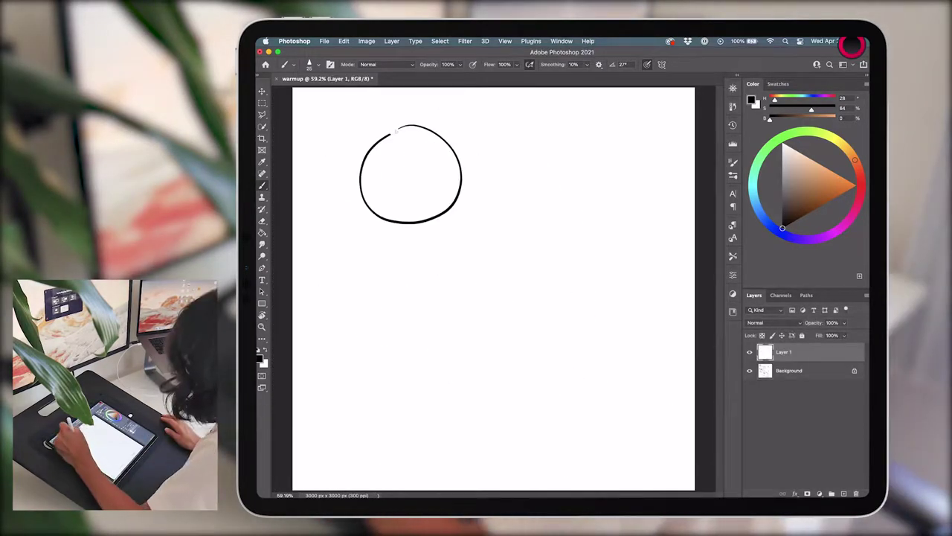
drag(510, 171, 513, 173)
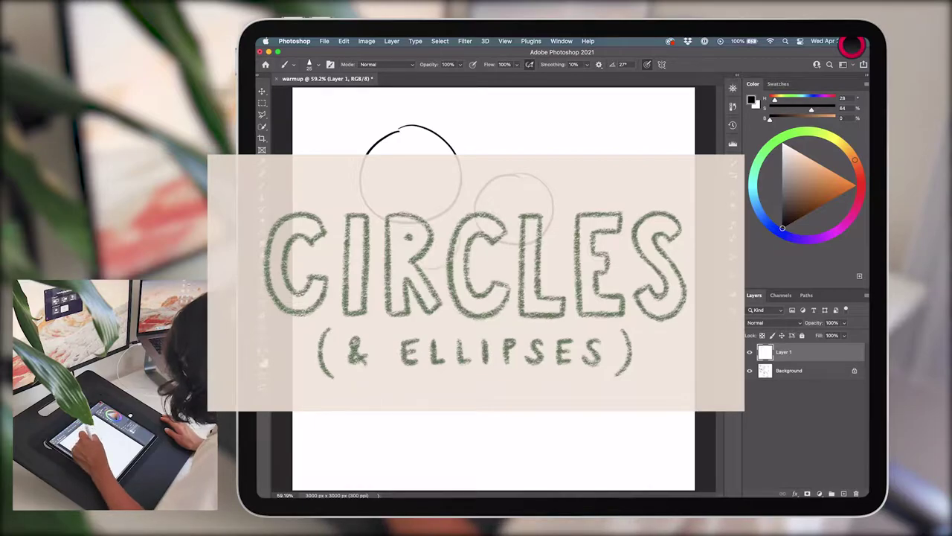
drag(440, 212, 417, 216)
mouse_move(381, 159)
mouse_down()
mouse_move(398, 212)
mouse_move(393, 155)
mouse_up()
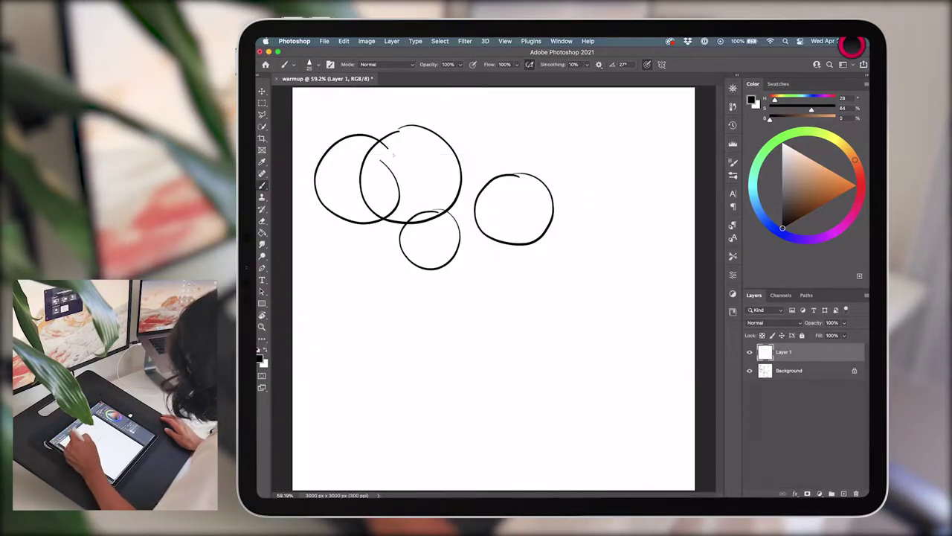
key(super+z)
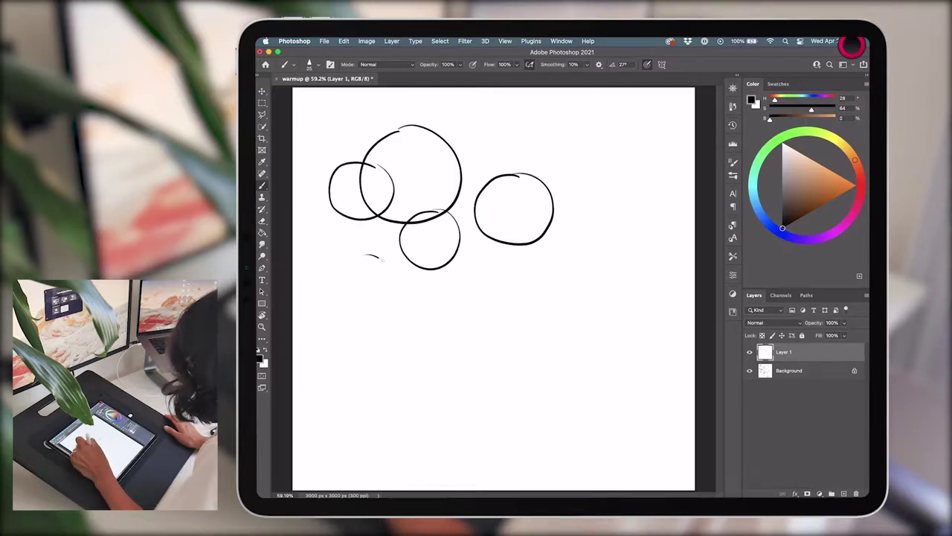
drag(338, 261, 366, 254)
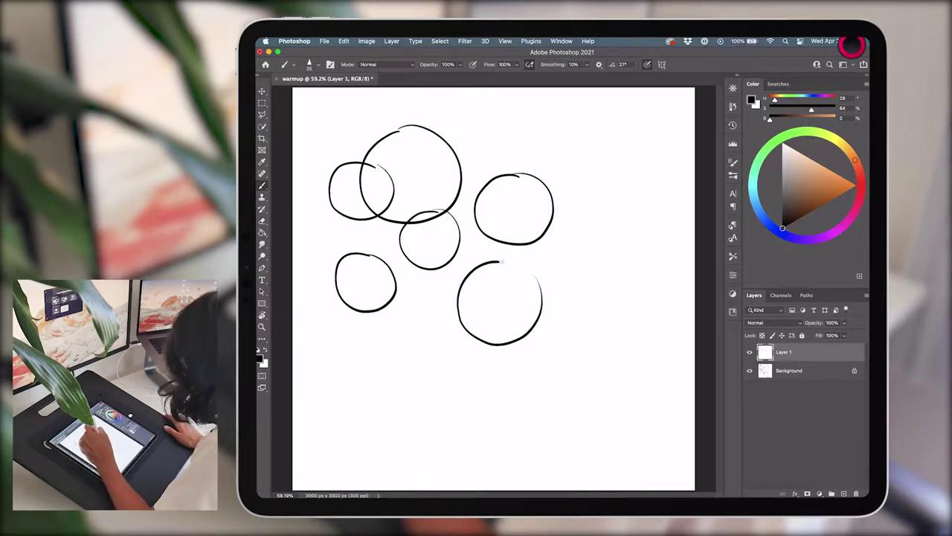
mouse_move(408, 311)
mouse_down()
mouse_move(382, 427)
mouse_move(419, 316)
mouse_up()
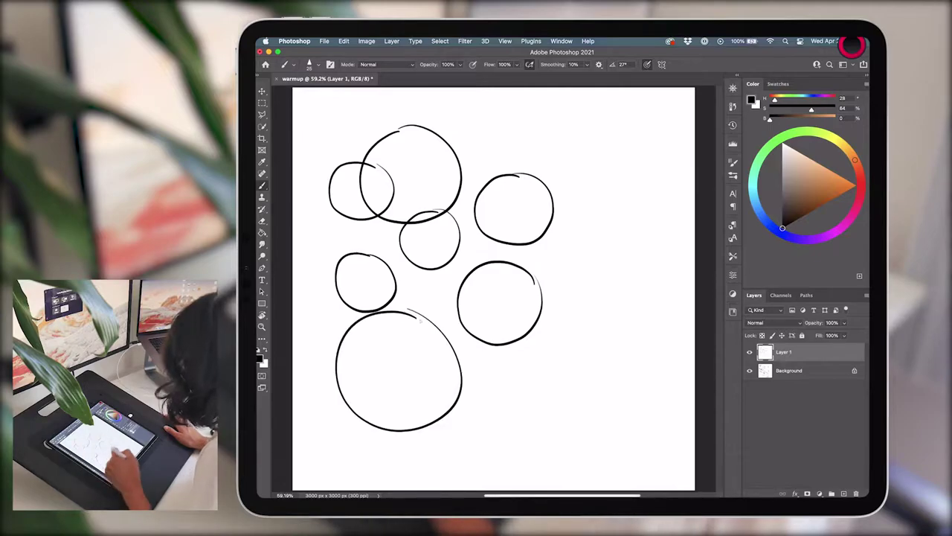
mouse_move(637, 147)
mouse_down()
mouse_move(537, 217)
mouse_move(637, 149)
mouse_up()
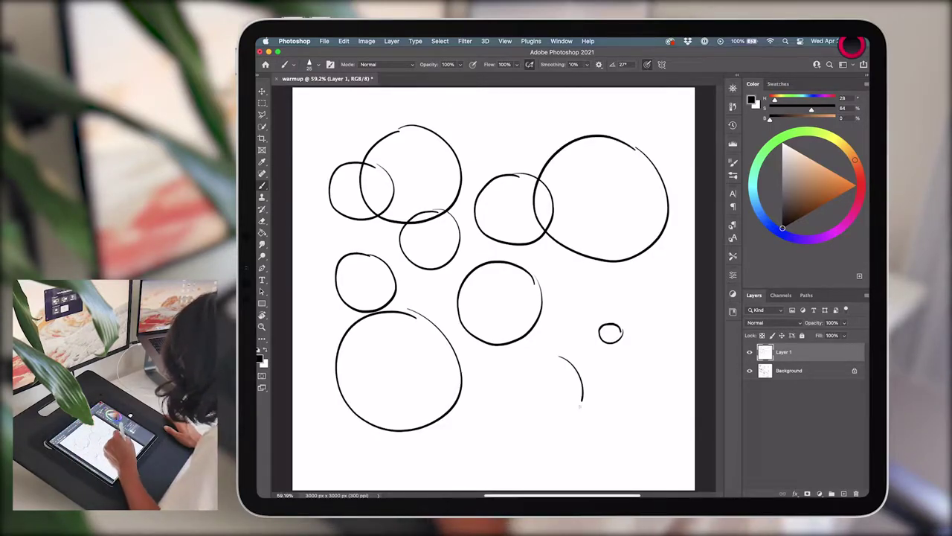
- Add tilted ellipses at the right, lower middle, lower left, top and centre
drag(636, 256, 645, 262)
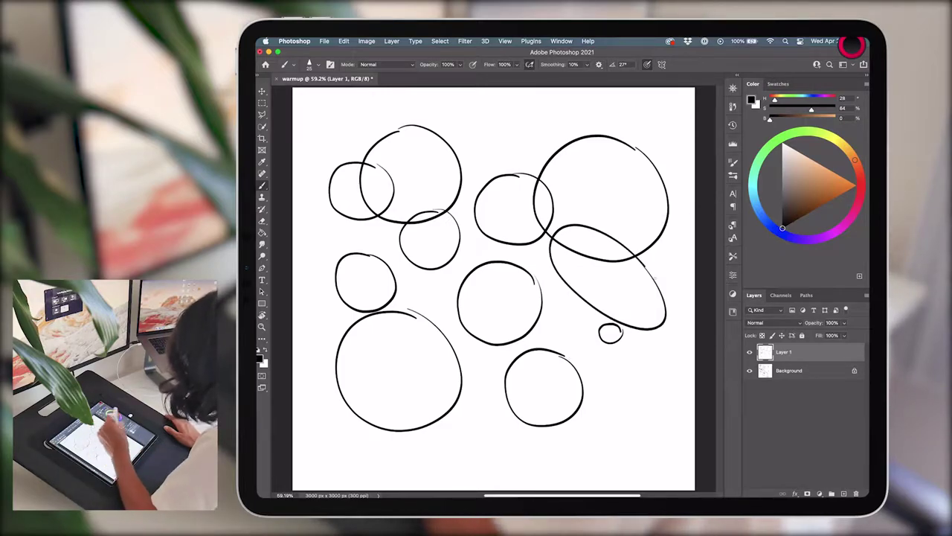
mouse_move(562, 321)
mouse_down()
mouse_move(517, 346)
mouse_move(582, 347)
mouse_up()
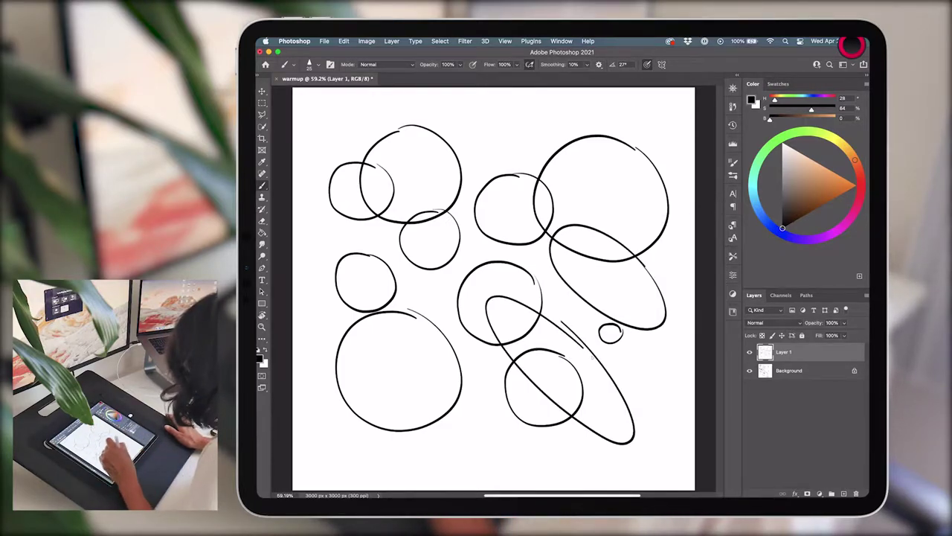
mouse_move(435, 342)
mouse_down()
mouse_move(495, 435)
mouse_move(446, 350)
mouse_up()
drag(459, 110, 441, 123)
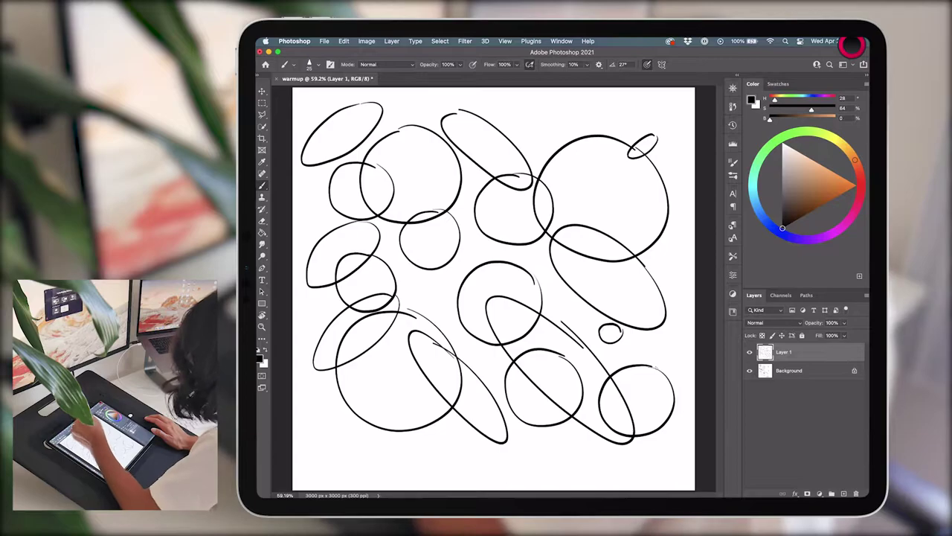
drag(566, 117, 616, 118)
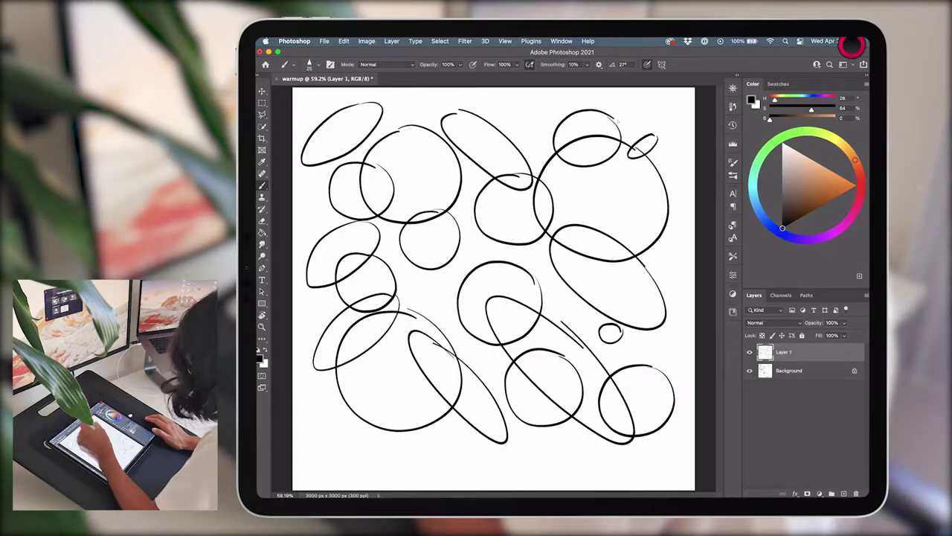
key(super+z)
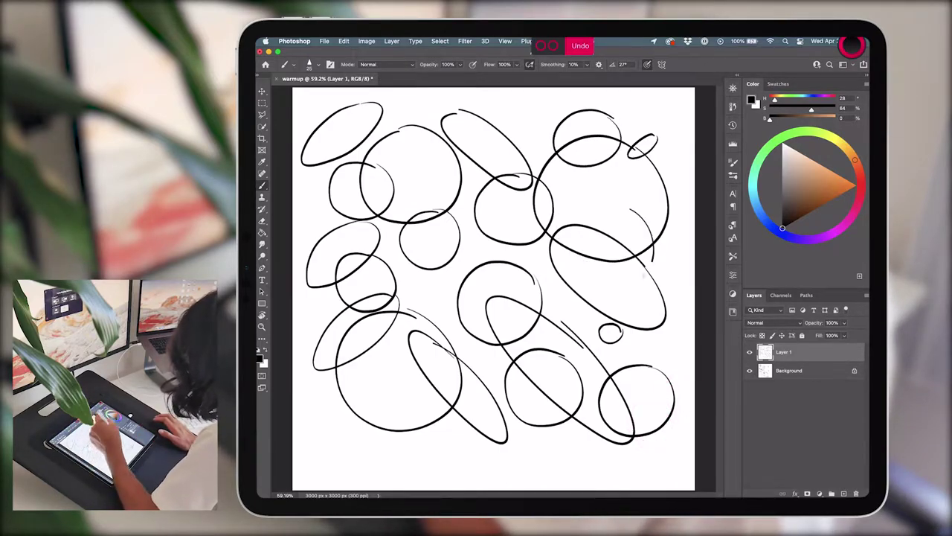
drag(576, 218, 634, 208)
mouse_move(457, 261)
mouse_down()
mouse_move(474, 326)
mouse_move(446, 257)
mouse_up()
- Add four more tilted ellipses at left and right, then begin a rectangle at upper left
mouse_move(346, 395)
mouse_down()
mouse_move(379, 400)
mouse_move(347, 395)
mouse_up()
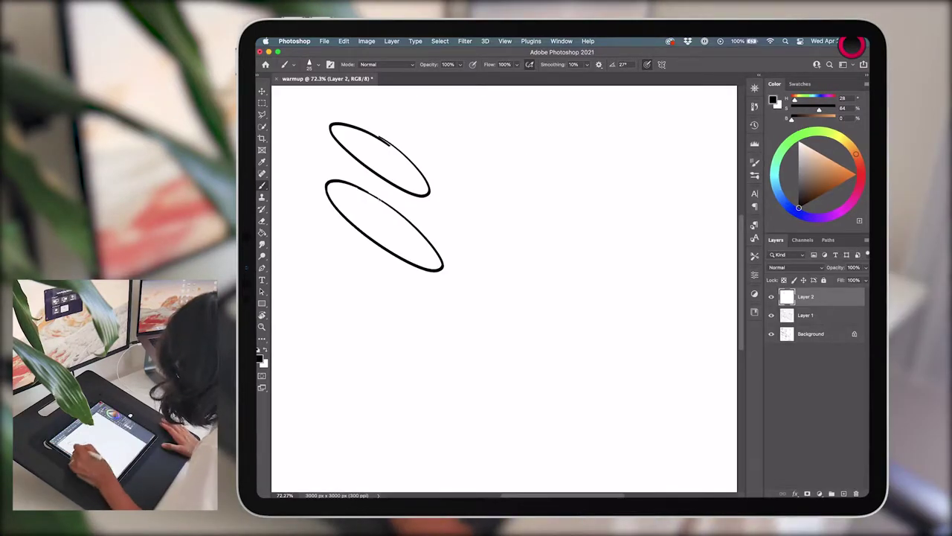
mouse_move(380, 269)
mouse_down()
mouse_move(418, 351)
mouse_move(340, 268)
mouse_move(384, 271)
mouse_up()
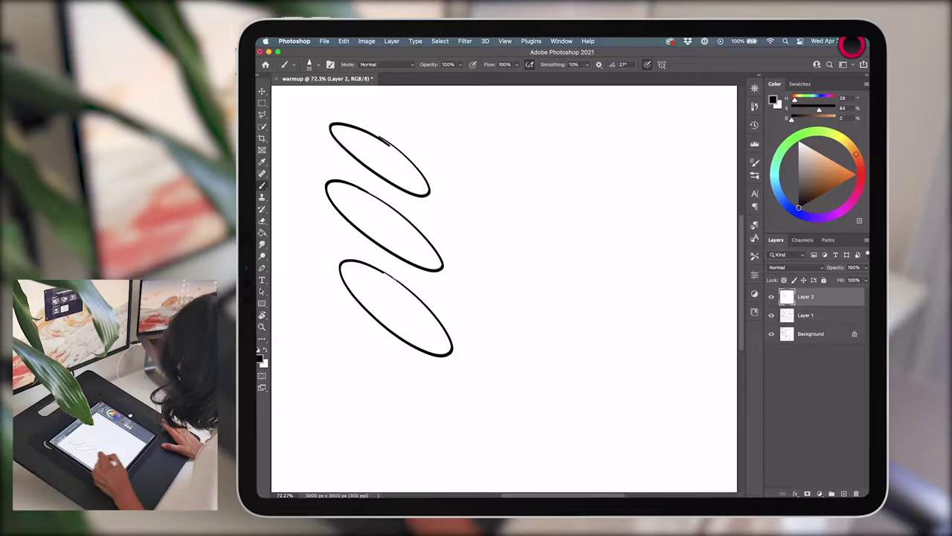
mouse_move(394, 352)
mouse_down()
mouse_move(332, 314)
mouse_move(399, 356)
mouse_up()
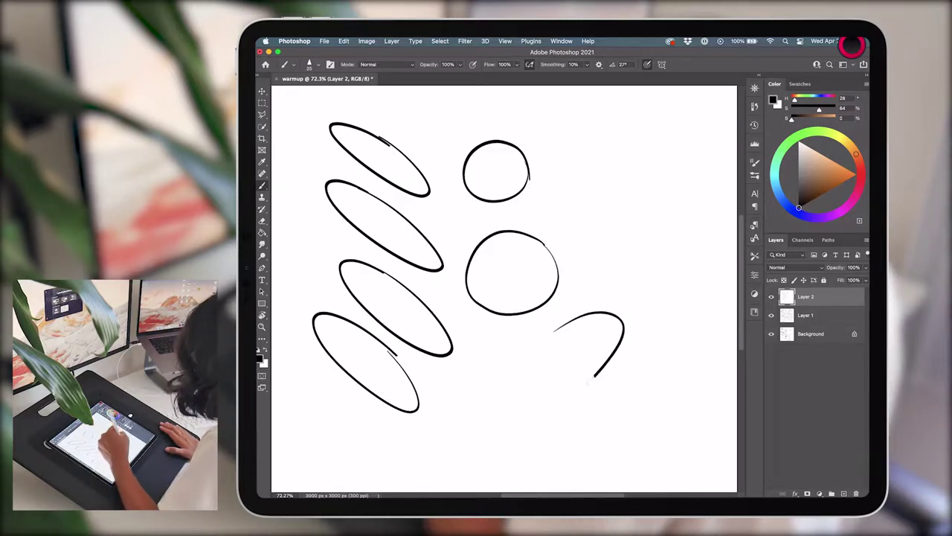
mouse_move(593, 375)
mouse_down()
mouse_move(485, 420)
mouse_move(559, 331)
mouse_up()
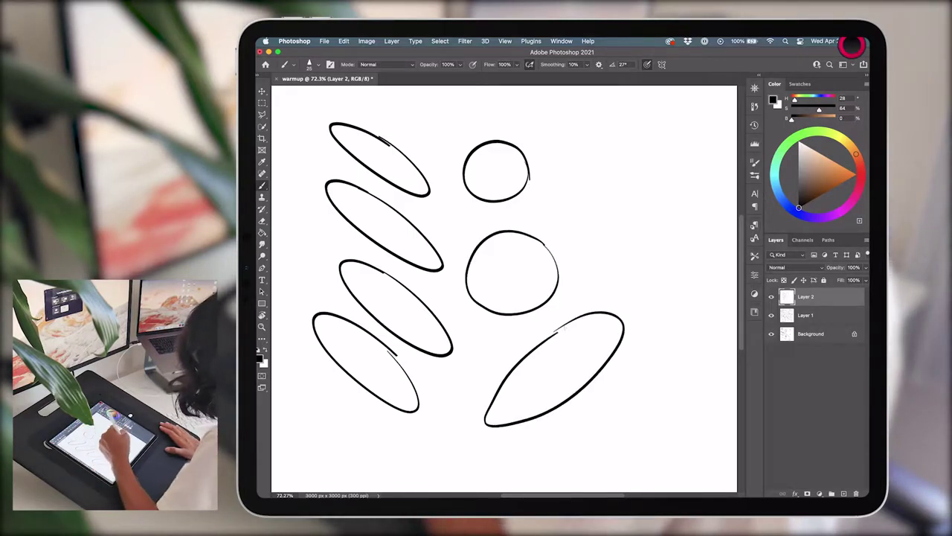
mouse_move(673, 321)
mouse_down()
mouse_move(569, 407)
mouse_move(659, 316)
mouse_up()
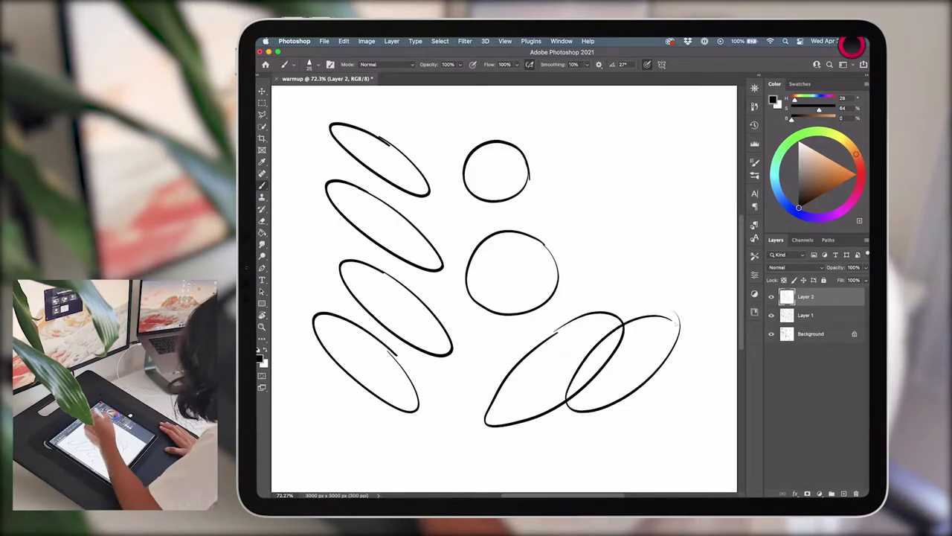
mouse_move(683, 190)
mouse_down()
mouse_move(659, 254)
mouse_move(633, 212)
mouse_move(681, 190)
mouse_up()
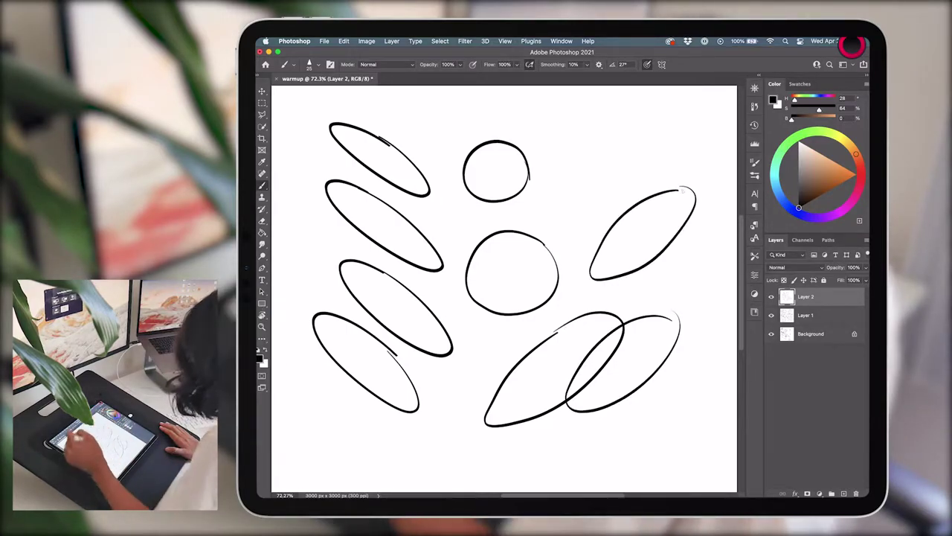
mouse_move(309, 132)
mouse_down()
mouse_move(318, 112)
mouse_move(378, 129)
mouse_up()
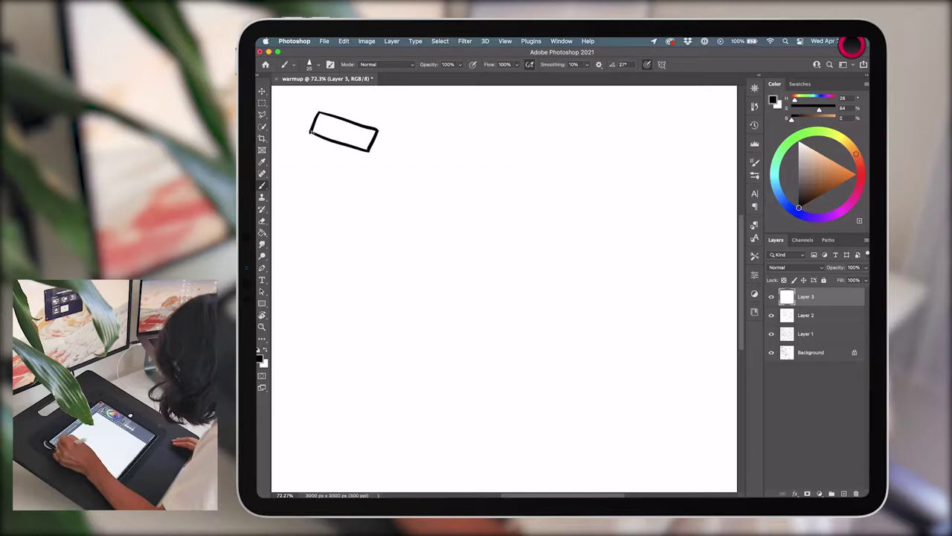
mouse_move(324, 175)
mouse_down()
mouse_move(315, 209)
mouse_move(323, 176)
mouse_up()
- Draw a small square, a large tilted rectangle, an upper-right rectangle and small central shapes
drag(359, 278, 357, 332)
mouse_move(461, 164)
mouse_down()
mouse_move(527, 253)
mouse_move(437, 212)
mouse_up()
drag(437, 212, 461, 164)
drag(548, 136, 551, 159)
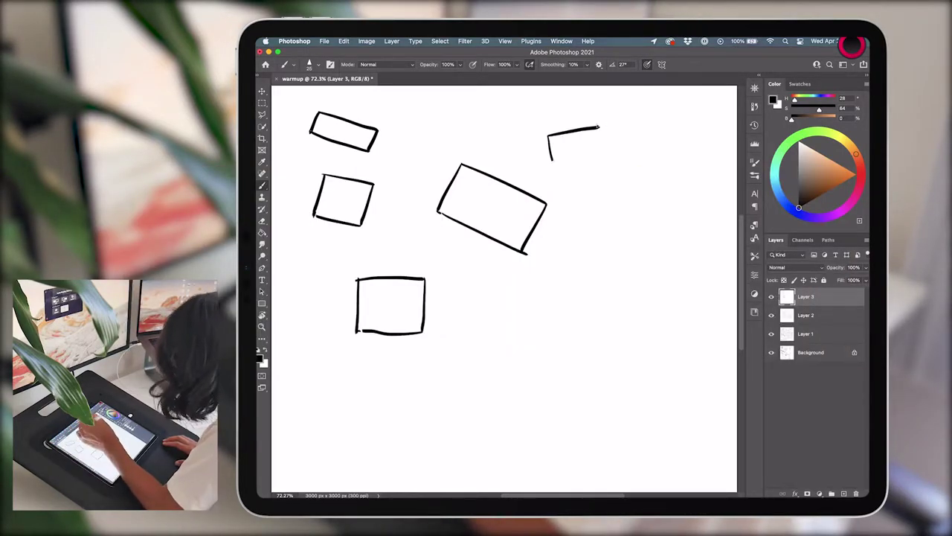
drag(600, 127, 550, 160)
drag(470, 266, 503, 279)
mouse_move(512, 334)
mouse_down()
mouse_move(542, 385)
mouse_move(512, 334)
mouse_up()
- Add a skewed parallelogram at right, a long thin quadrilateral and a lower-left parallelogram
mouse_move(571, 288)
mouse_down()
mouse_move(594, 266)
mouse_move(648, 283)
mouse_move(662, 312)
mouse_up()
mouse_move(601, 377)
mouse_down()
mouse_move(558, 357)
mouse_move(680, 372)
mouse_up()
drag(601, 378, 720, 393)
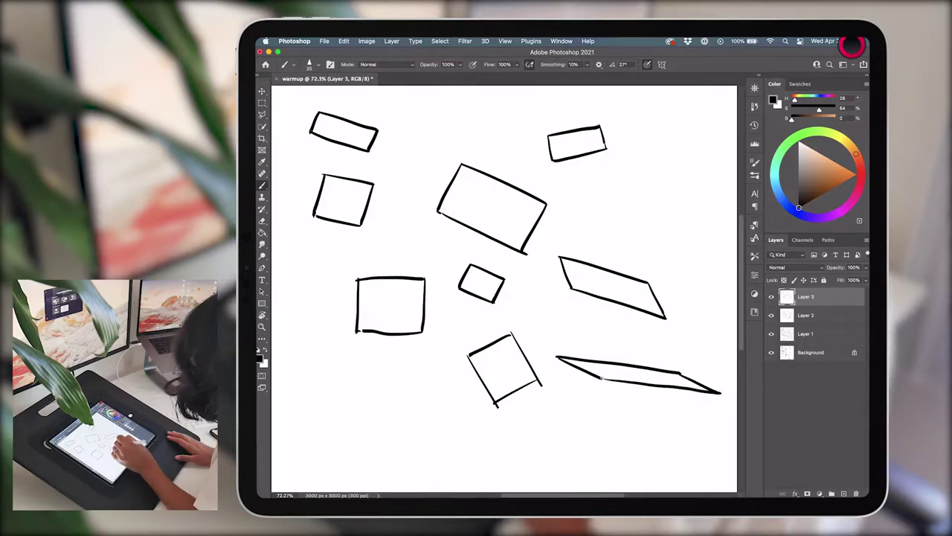
drag(301, 383, 357, 422)
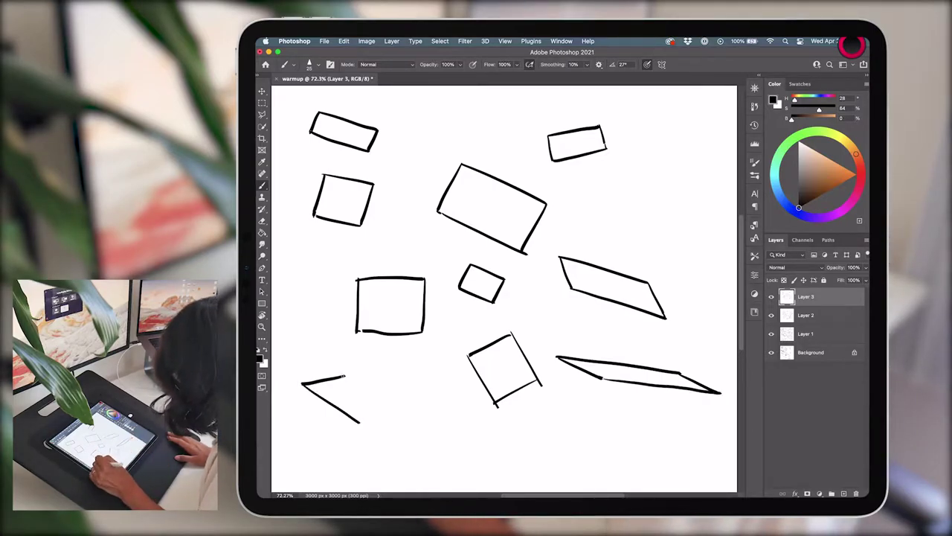
mouse_move(344, 376)
mouse_down()
mouse_move(402, 411)
mouse_move(357, 421)
mouse_up()
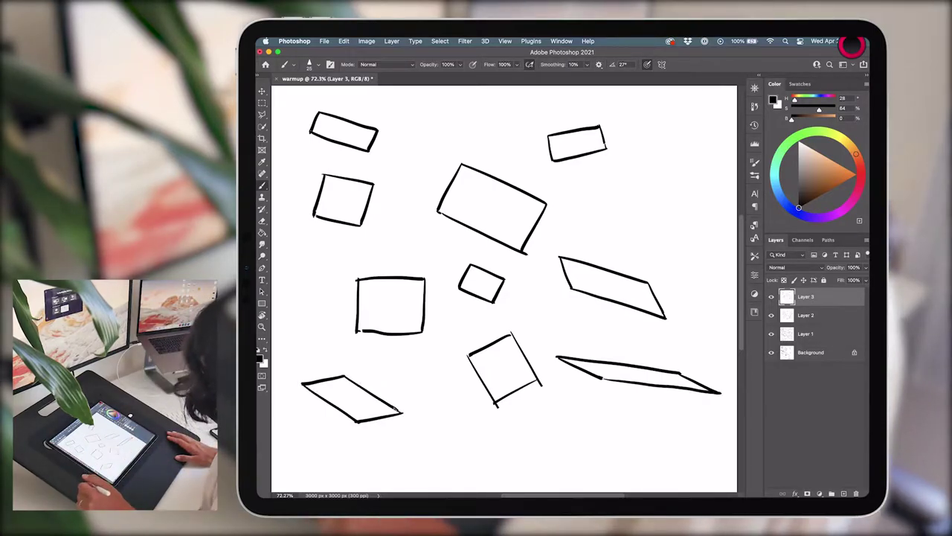
scroll(505, 290, up, 1)
mouse_move(649, 148)
mouse_down()
mouse_move(636, 190)
mouse_move(719, 173)
mouse_move(702, 219)
mouse_move(636, 194)
mouse_up()
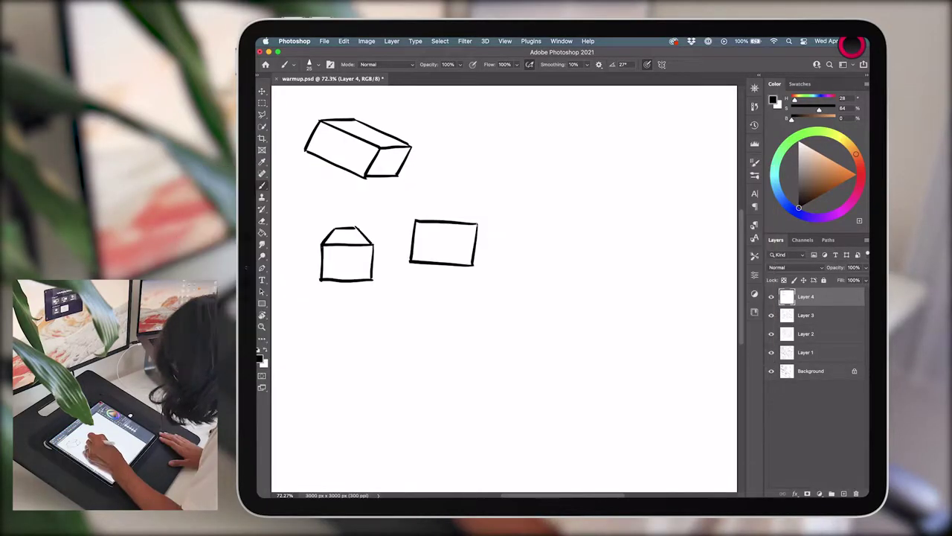
- Finish the right box's side face, then draw a large contoured sphere and a smaller sphere
drag(477, 223, 484, 283)
mouse_move(411, 262)
mouse_down()
mouse_move(418, 281)
mouse_move(484, 282)
mouse_up()
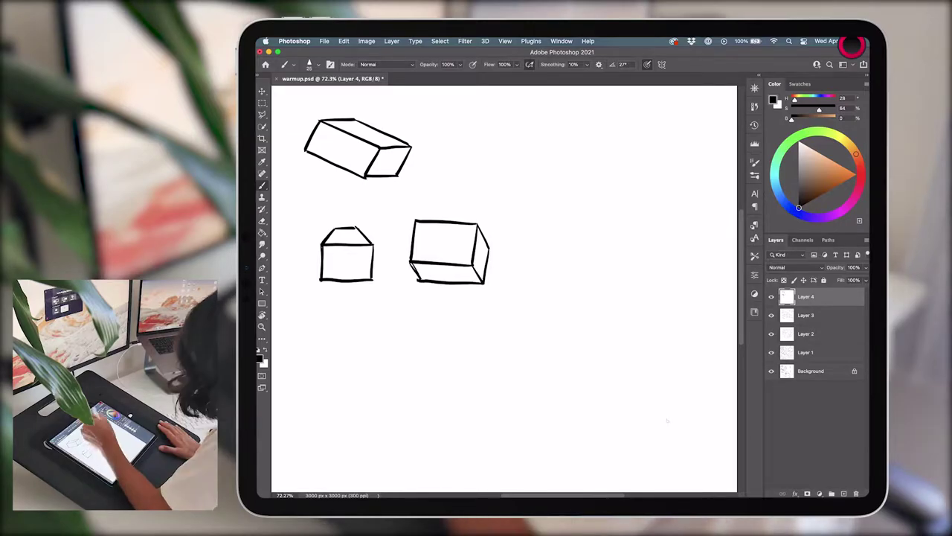
mouse_move(601, 128)
mouse_down()
mouse_move(591, 127)
mouse_move(592, 233)
mouse_move(610, 137)
mouse_up()
drag(573, 178, 569, 223)
key(ctrl+z)
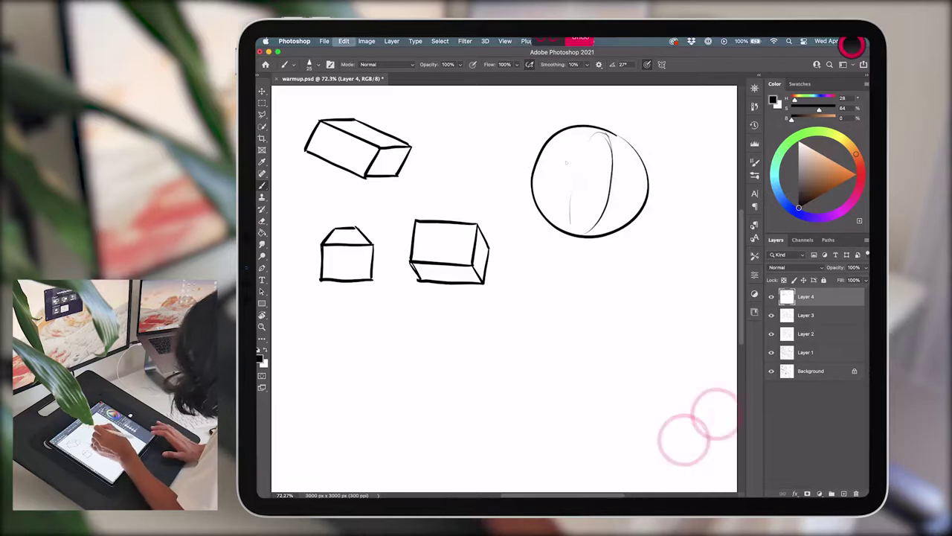
mouse_move(535, 170)
mouse_down()
mouse_move(645, 202)
mouse_move(595, 160)
mouse_up()
key(ctrl+z)
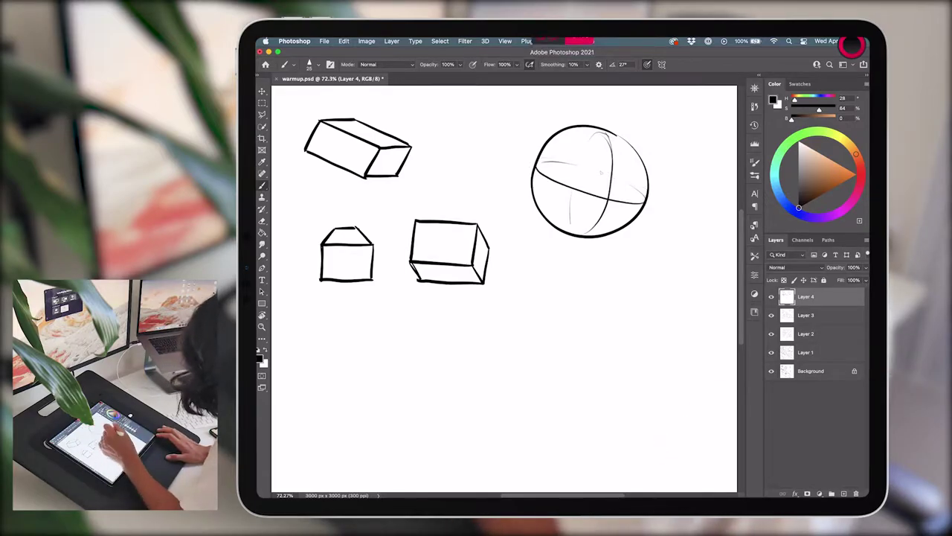
drag(630, 274, 626, 278)
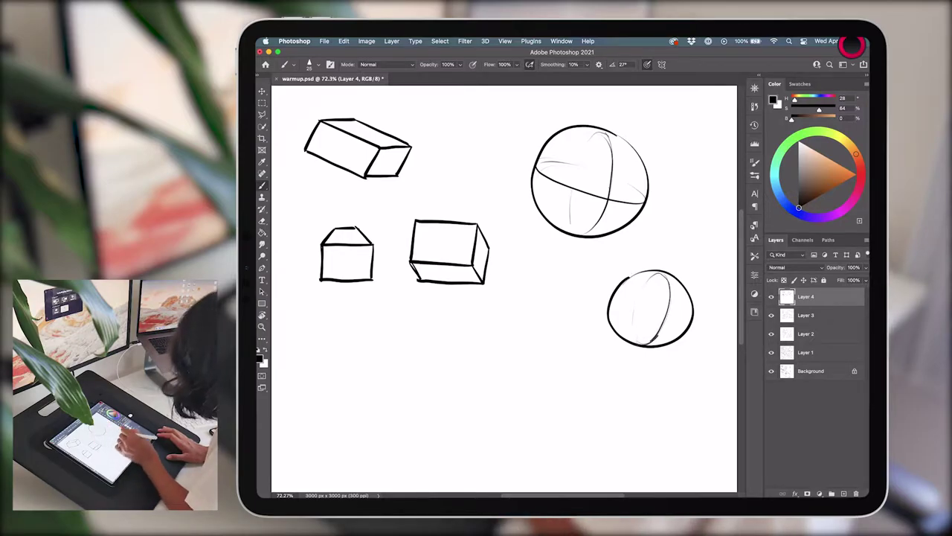
- Draw three cones: an upright one, a tilted one and a small one at the bottom
drag(518, 296, 504, 363)
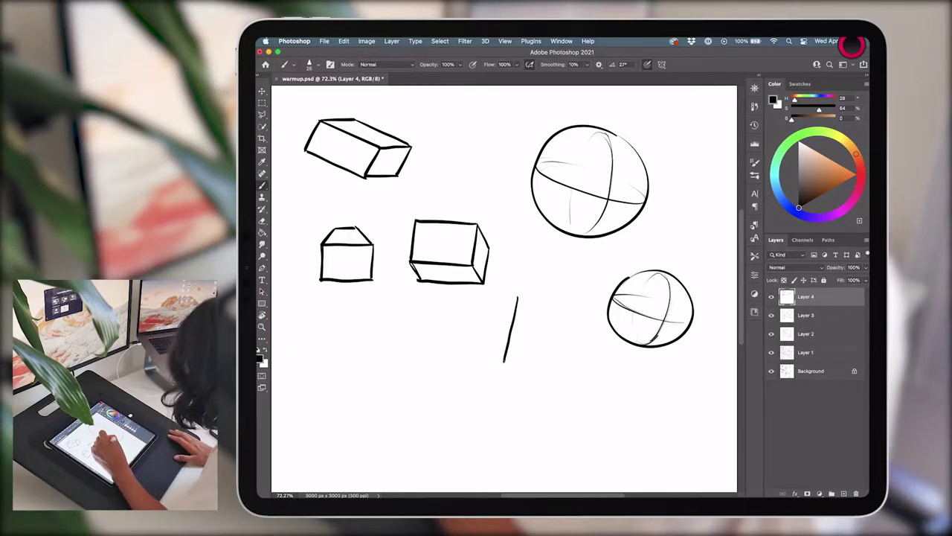
drag(519, 297, 564, 351)
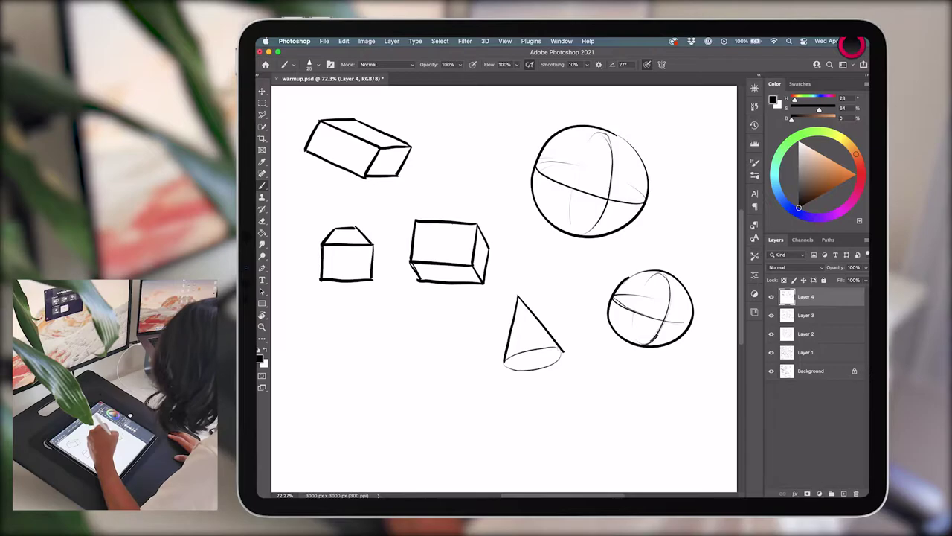
mouse_move(389, 360)
mouse_down()
mouse_move(438, 387)
mouse_move(388, 363)
mouse_up()
drag(389, 358, 464, 321)
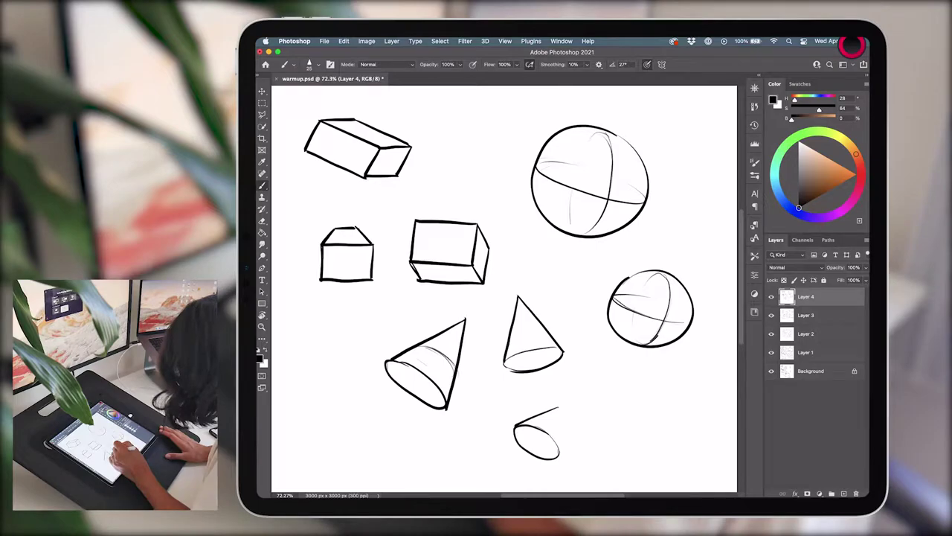
drag(558, 407, 560, 453)
drag(558, 407, 515, 425)
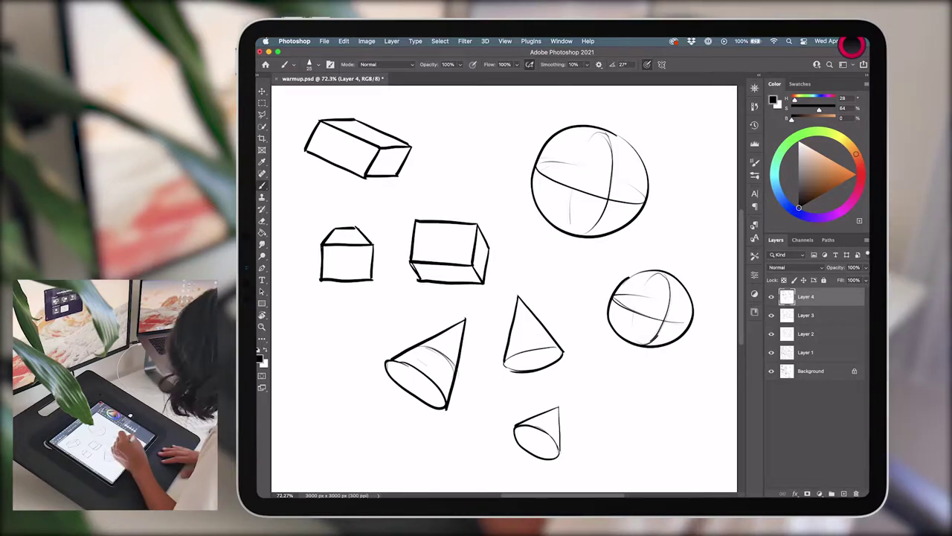
- Draw a wedge at lower right, a small cross-contoured sphere at top, and cylinders at lower left
drag(597, 411, 636, 440)
drag(642, 421, 636, 440)
mouse_move(604, 389)
mouse_down()
mouse_move(669, 385)
mouse_move(638, 423)
mouse_up()
key(super+z)
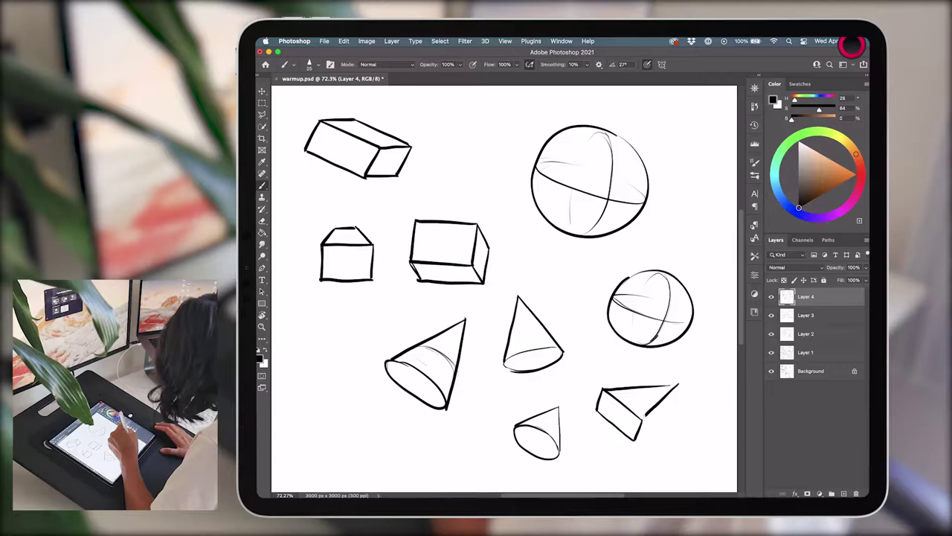
mouse_move(456, 122)
mouse_down()
mouse_move(496, 177)
mouse_move(452, 127)
mouse_move(513, 167)
mouse_up()
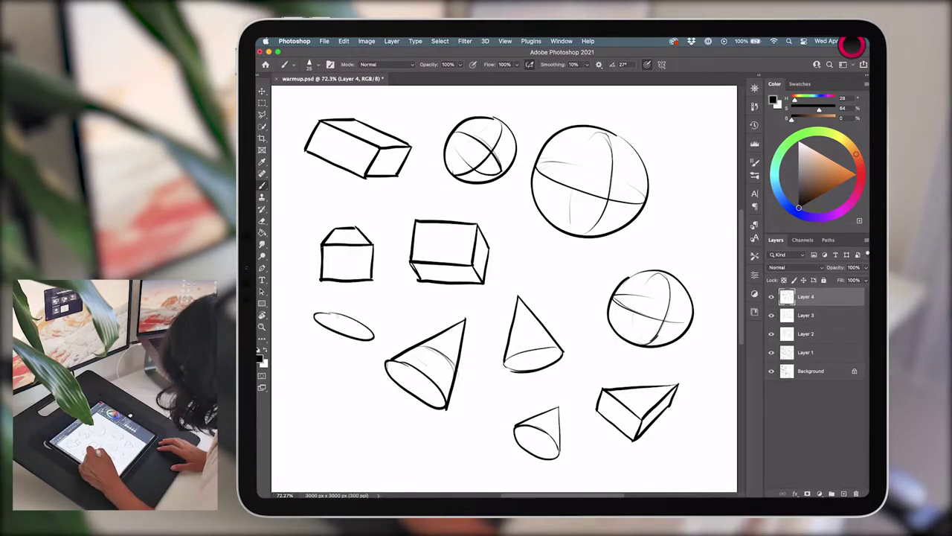
mouse_move(374, 336)
mouse_down()
mouse_move(332, 417)
mouse_move(378, 457)
mouse_up()
drag(377, 412, 408, 410)
drag(408, 413, 408, 459)
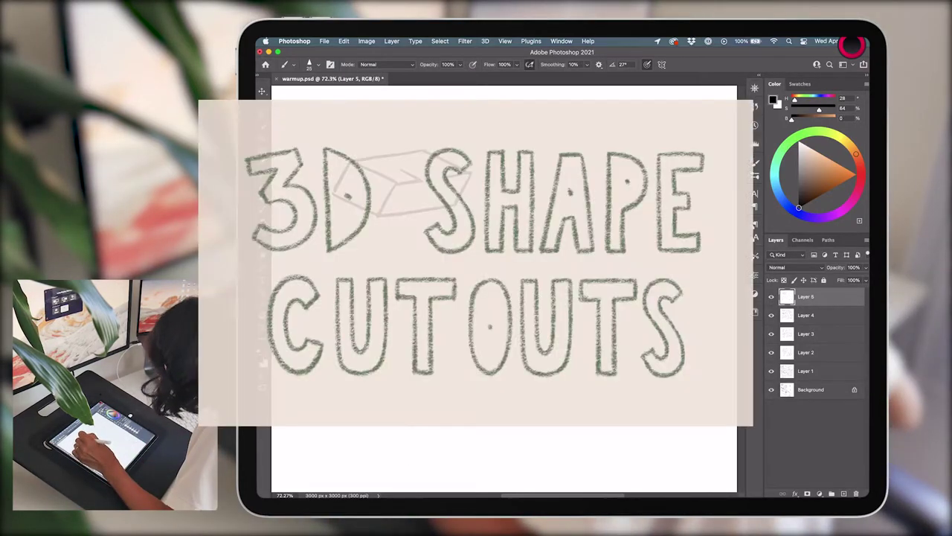
- Draw a box and cube with corner cutouts and a notched cylinder, hatching the cutout shadows
mouse_move(428, 168)
mouse_down()
mouse_move(443, 175)
mouse_move(428, 166)
mouse_up()
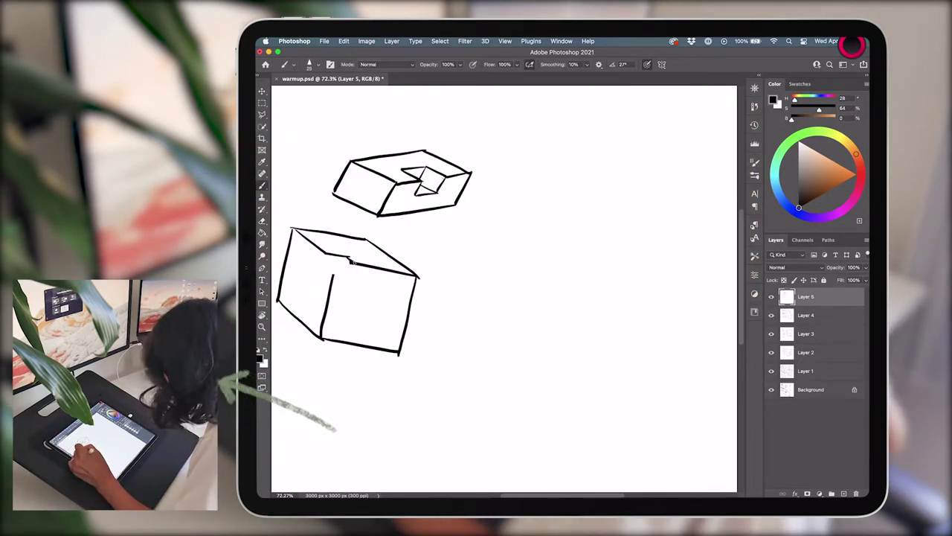
drag(323, 255, 349, 278)
drag(558, 327, 599, 350)
drag(513, 343, 569, 394)
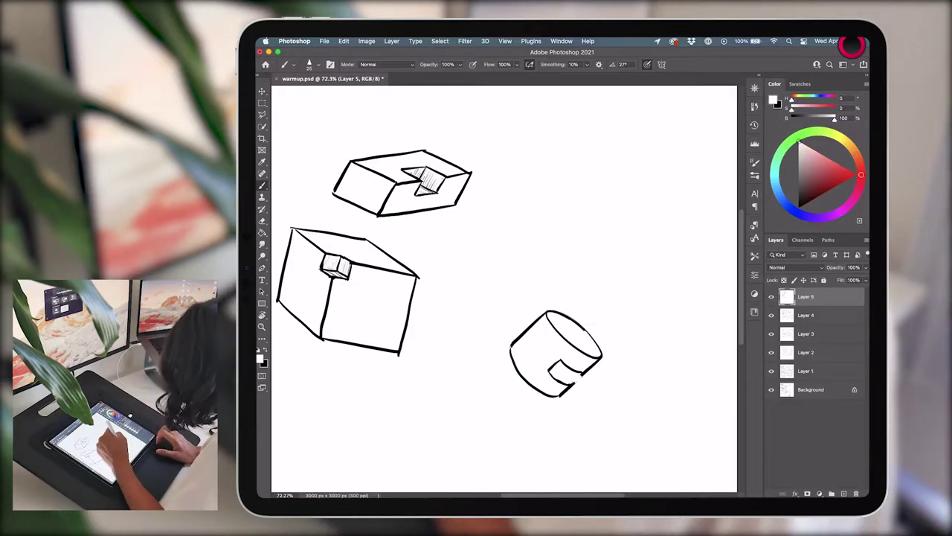
drag(432, 372, 450, 450)
drag(417, 172, 439, 192)
drag(420, 401, 457, 390)
- Draw a horizontal sliced cylinder near the centre and hatch its slices, toggling colours with X
key(x)
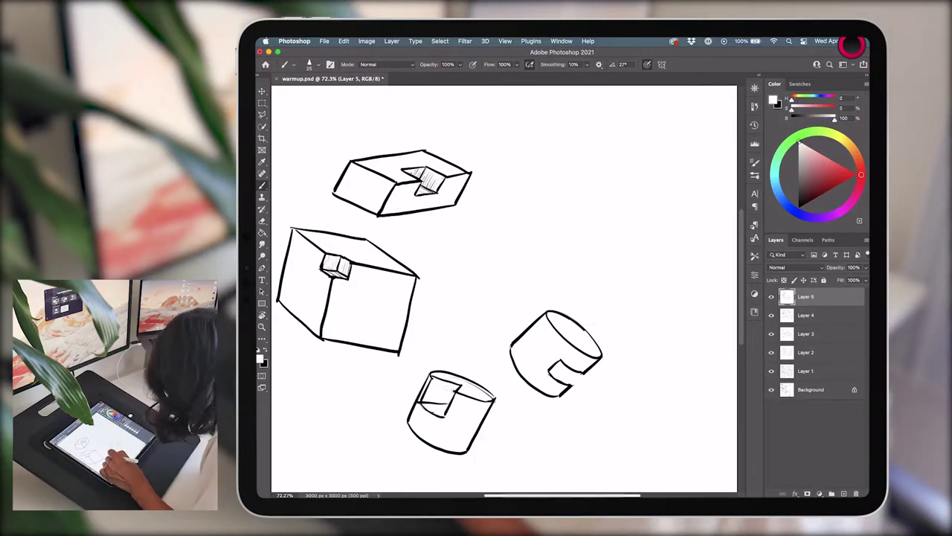
key(x)
drag(483, 234, 599, 305)
mouse_move(572, 251)
mouse_down()
mouse_move(571, 274)
mouse_move(563, 265)
mouse_up()
key(x)
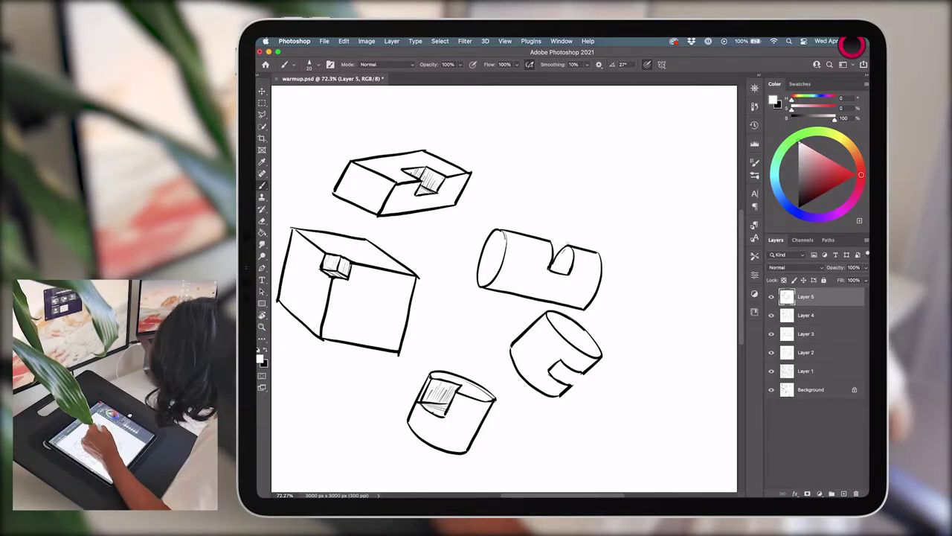
key(x)
drag(655, 118, 651, 216)
- Draw notched spheres at top right and lower right plus a stemmed object, hatching the notch
drag(658, 138, 691, 167)
drag(483, 238, 535, 283)
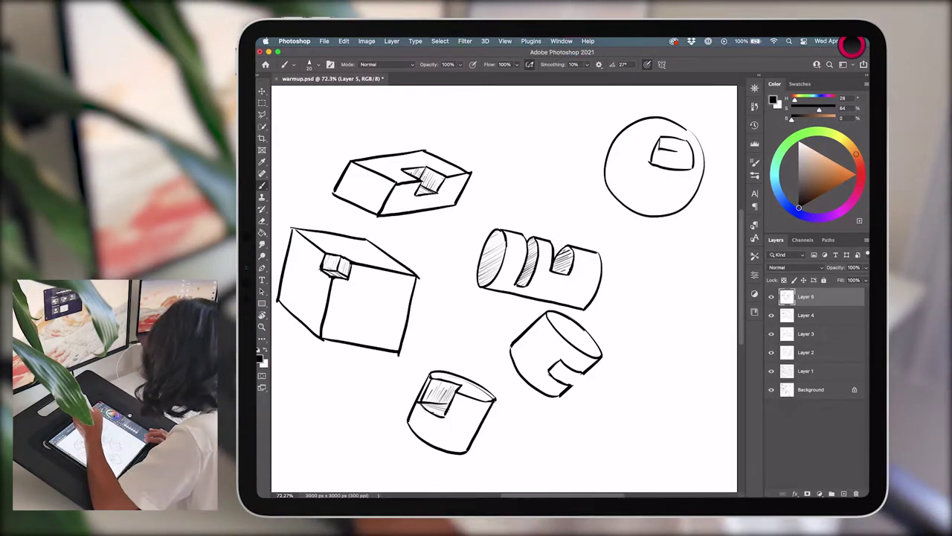
mouse_move(506, 112)
mouse_down()
mouse_move(558, 160)
mouse_move(491, 119)
mouse_up()
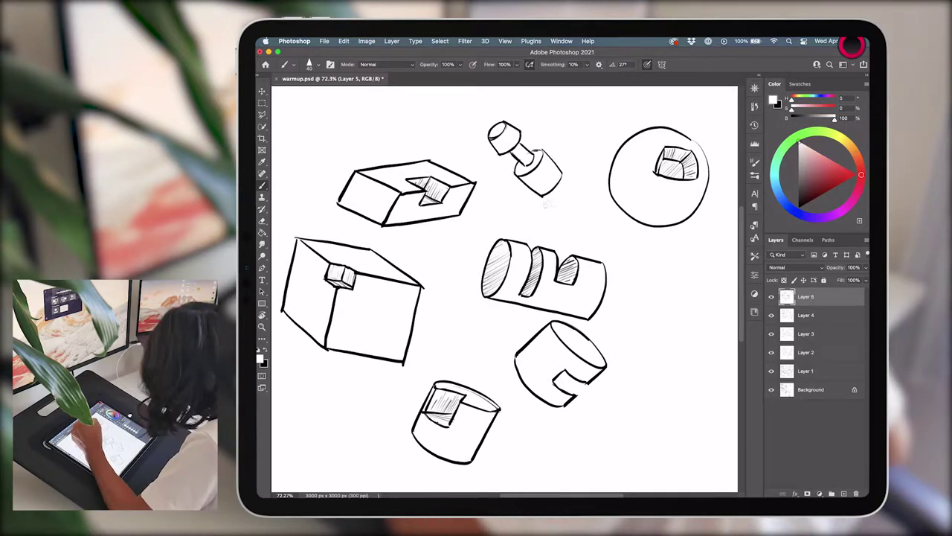
key(x)
mouse_move(692, 288)
mouse_down()
mouse_move(710, 338)
mouse_move(688, 288)
mouse_up()
drag(651, 317, 666, 336)
drag(650, 332, 659, 340)
drag(691, 317, 702, 332)
key(ctrl+z)
- Draw a lower-right cylinder with a tilted end ellipse and inner curve, finishing with black selected
drag(593, 421, 694, 423)
drag(595, 424, 639, 470)
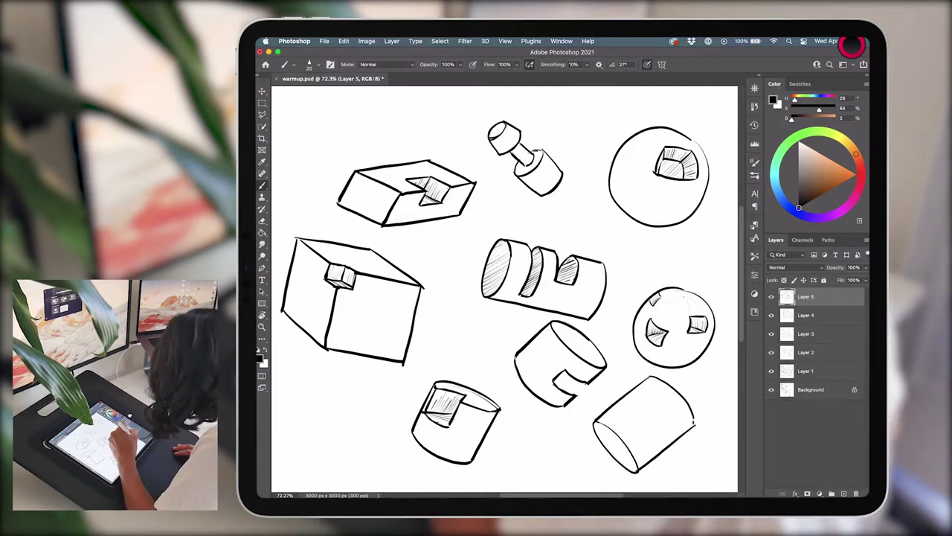
key(ctrl+z)
drag(650, 389, 677, 421)
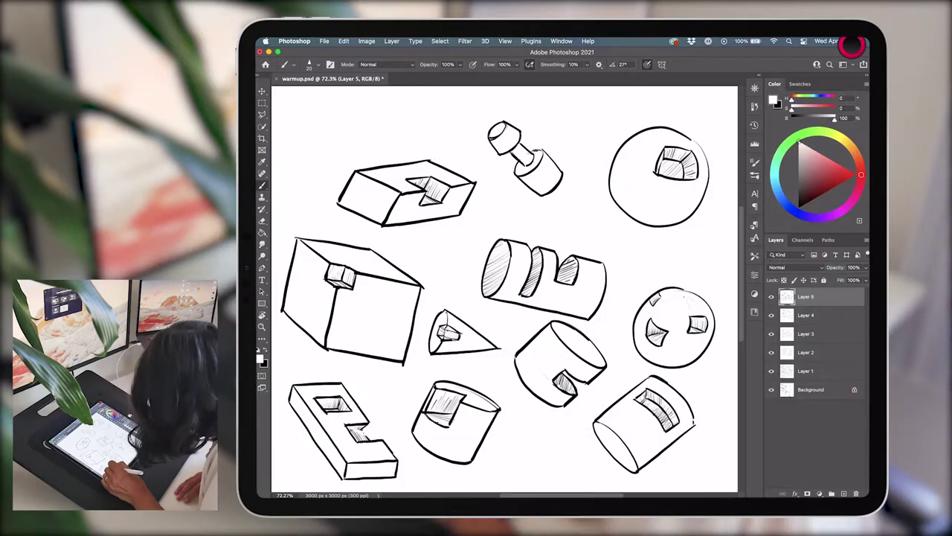
key(x)
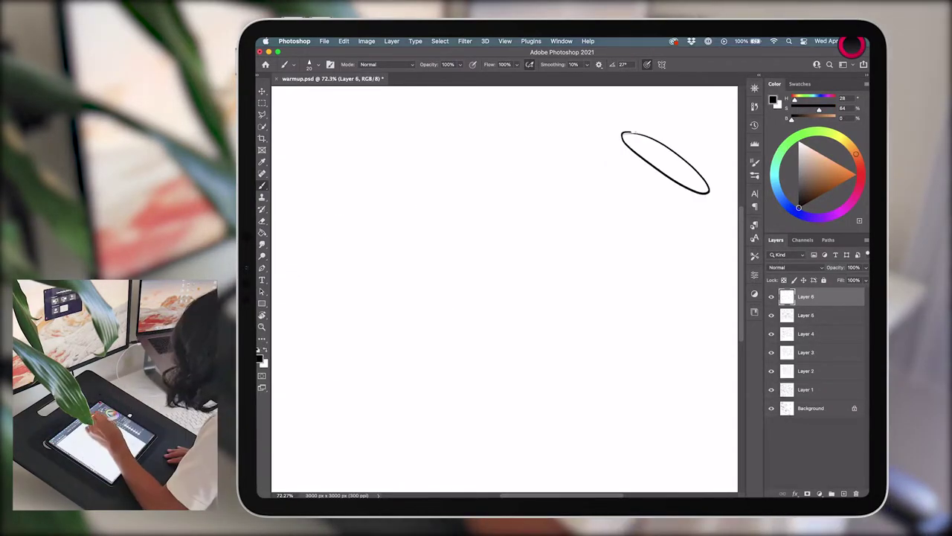
- Sketch a cylinder on a block at upper right and a flat box topped by a cone
drag(707, 196, 651, 246)
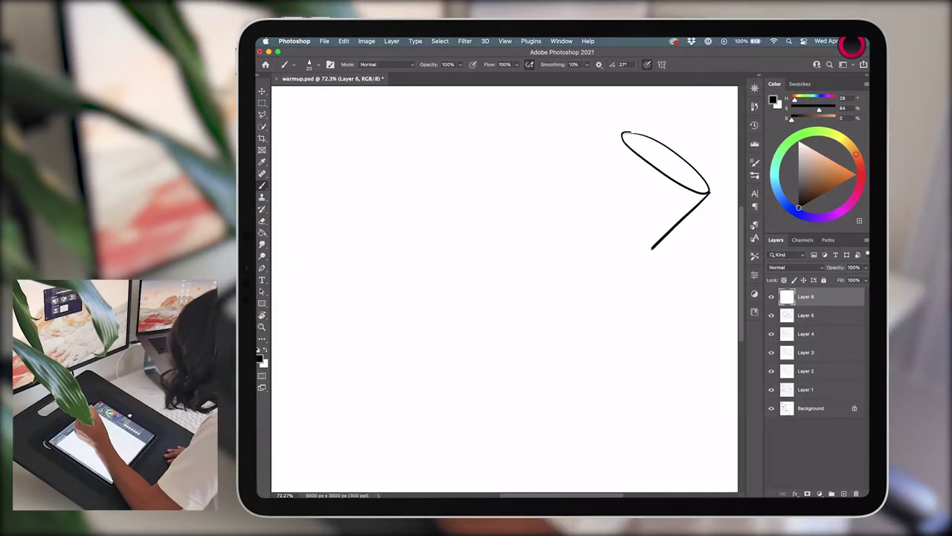
drag(625, 136, 595, 249)
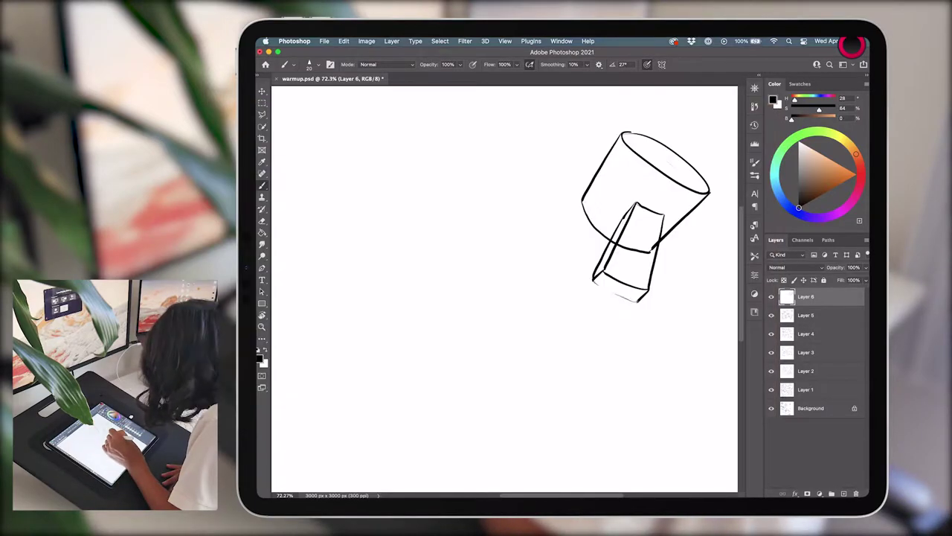
drag(595, 277, 646, 299)
drag(445, 201, 424, 234)
drag(424, 234, 504, 285)
drag(505, 285, 577, 247)
drag(497, 219, 533, 232)
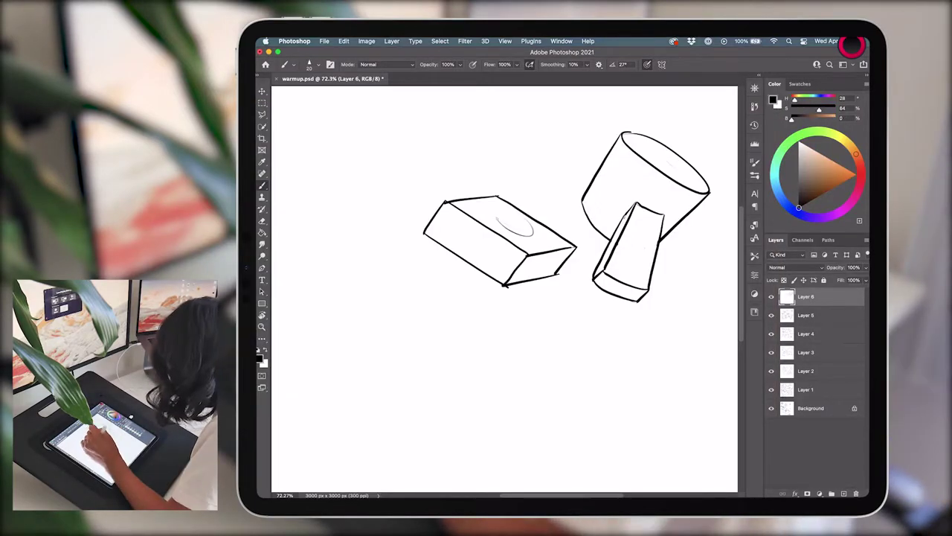
mouse_move(545, 187)
mouse_down()
mouse_move(497, 216)
mouse_move(531, 235)
mouse_up()
- Draw a cone on a sphere at left with a flat plane beneath it, undoing a stray stroke
mouse_move(308, 137)
mouse_down()
mouse_move(305, 216)
mouse_move(393, 234)
mouse_up()
drag(305, 217, 372, 197)
drag(387, 251, 421, 260)
drag(421, 260, 421, 288)
drag(312, 236, 279, 261)
drag(280, 260, 383, 293)
drag(383, 293, 422, 275)
key(ctrl+z)
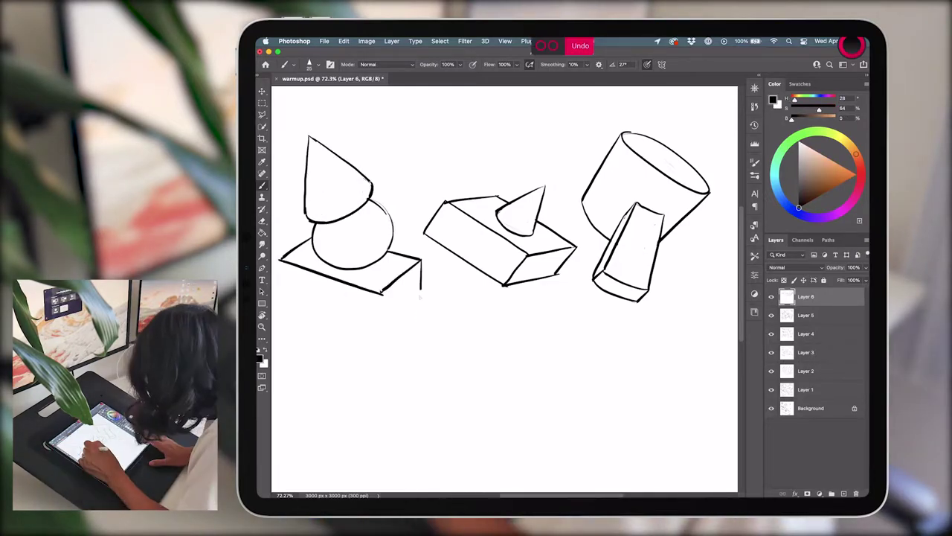
- Add a box with a hatched rectangular opening below the sphere and shade its shadow
drag(285, 341, 381, 372)
drag(381, 372, 423, 338)
drag(307, 290, 362, 341)
drag(308, 327, 335, 311)
drag(335, 311, 361, 321)
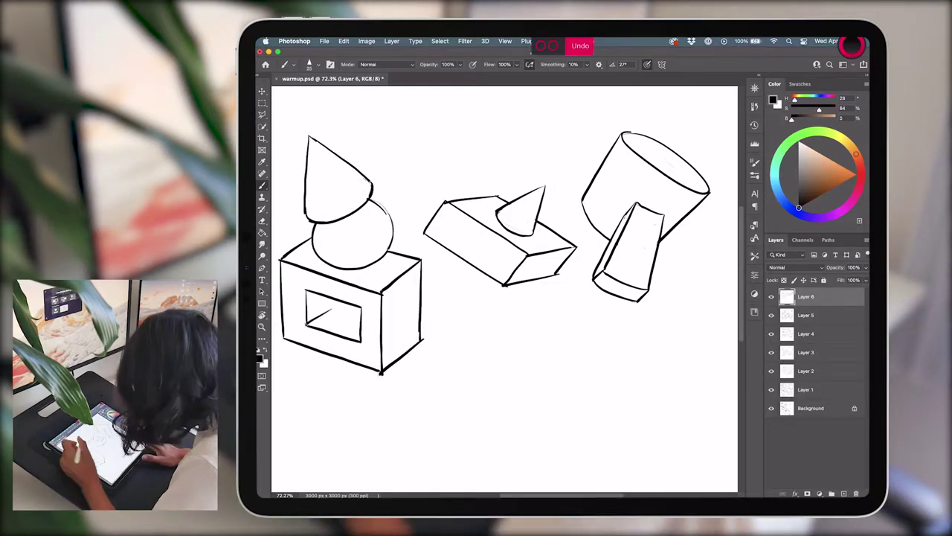
drag(311, 297, 360, 338)
drag(328, 268, 387, 262)
- Draw a lower box with cylinders poking out of both sides and start another box below
drag(548, 327, 608, 346)
drag(549, 327, 533, 376)
drag(609, 346, 587, 390)
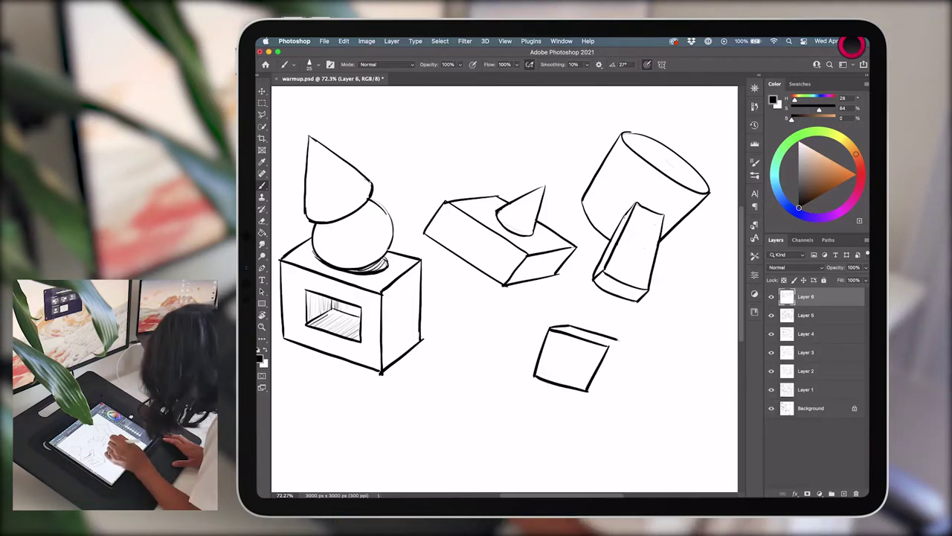
drag(610, 357, 659, 394)
drag(604, 375, 649, 408)
drag(658, 393, 653, 409)
mouse_move(543, 342)
mouse_down()
mouse_move(488, 355)
mouse_move(491, 372)
mouse_up()
drag(487, 355, 487, 372)
drag(532, 407, 535, 468)
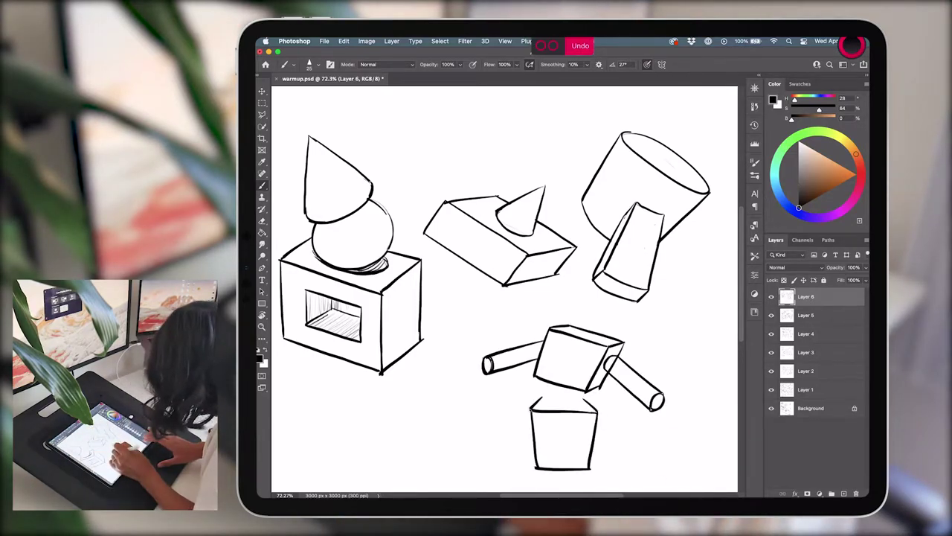
- Add curved slabs and connector cylinders between the lower boxes, thickening the slab's bottom edge
drag(560, 388, 560, 403)
drag(572, 387, 571, 404)
mouse_move(364, 120)
mouse_down()
mouse_move(413, 186)
mouse_move(423, 106)
mouse_up()
drag(379, 123, 426, 179)
drag(423, 106, 474, 173)
drag(428, 178, 473, 177)
mouse_move(428, 362)
mouse_down()
mouse_move(456, 378)
mouse_move(416, 464)
mouse_up()
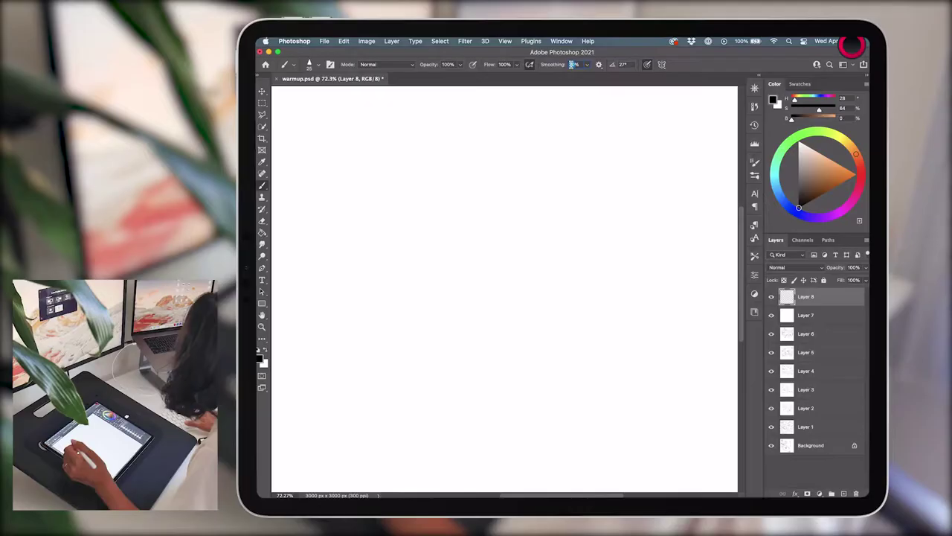
- Draw pressure-varied curved strokes, a large looping oval and a big loop ending in a spiral
drag(629, 124, 691, 283)
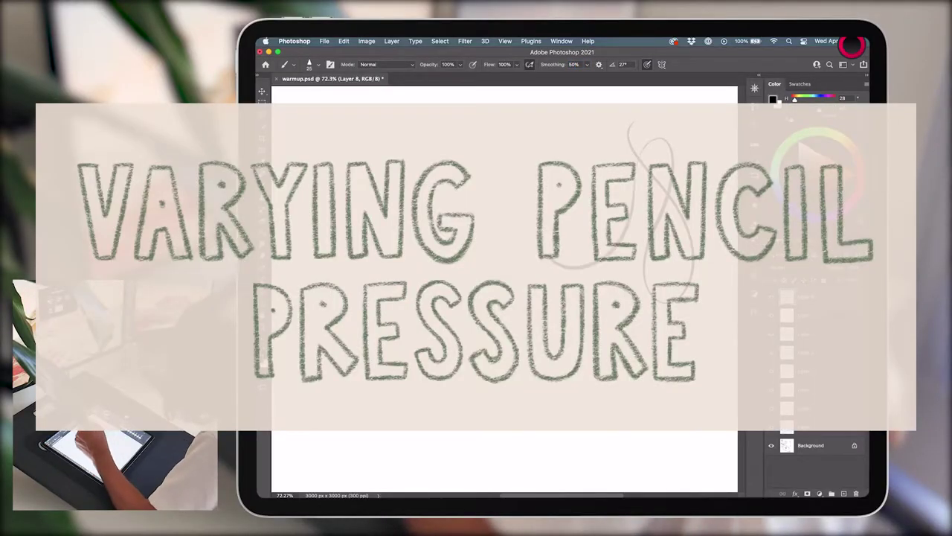
drag(673, 142, 699, 257)
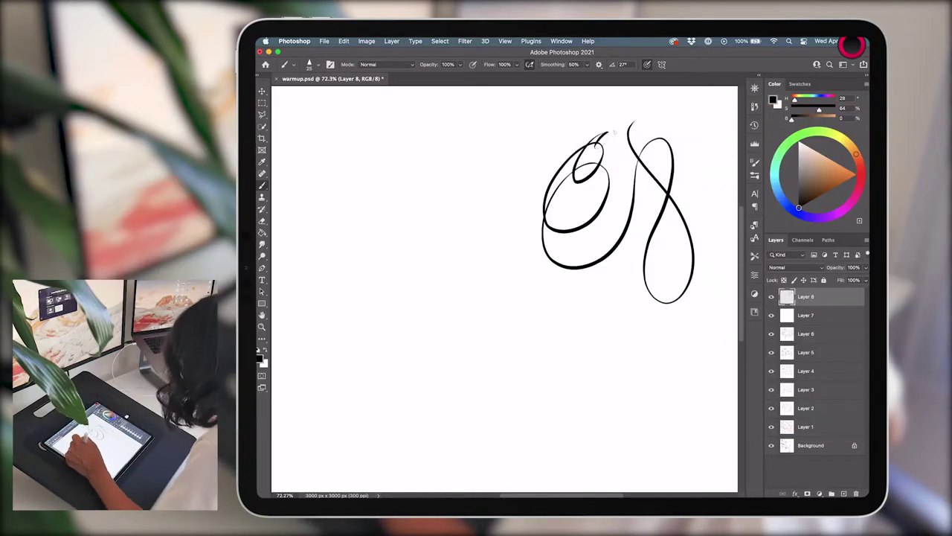
mouse_move(386, 240)
mouse_down()
mouse_move(504, 289)
mouse_move(391, 250)
mouse_up()
drag(394, 117, 454, 160)
mouse_move(435, 125)
mouse_down()
mouse_move(573, 312)
mouse_move(540, 336)
mouse_up()
- Add parallel curves and looping ovals at lower left plus a wavy looping stroke across the sheet
drag(378, 312, 445, 380)
drag(361, 326, 476, 388)
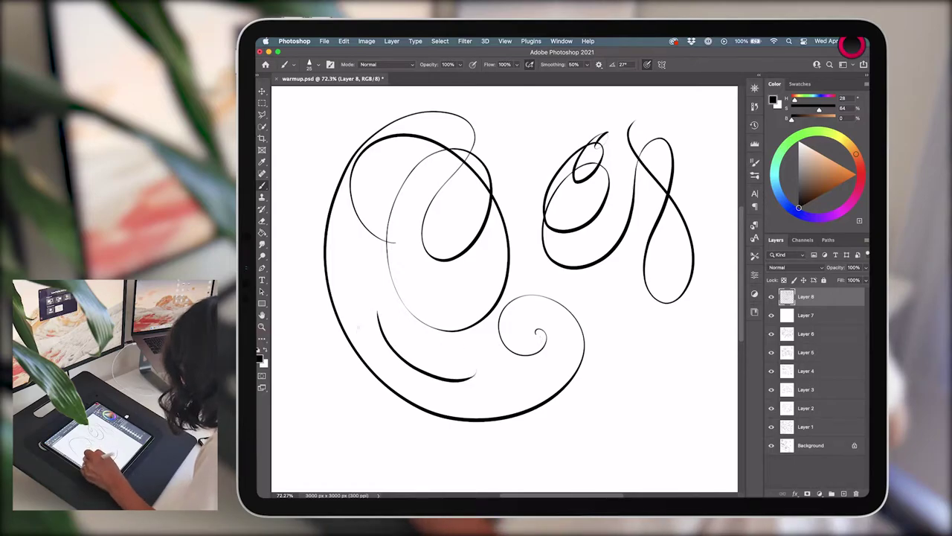
mouse_move(320, 324)
mouse_down()
mouse_move(298, 358)
mouse_move(351, 411)
mouse_move(363, 390)
mouse_up()
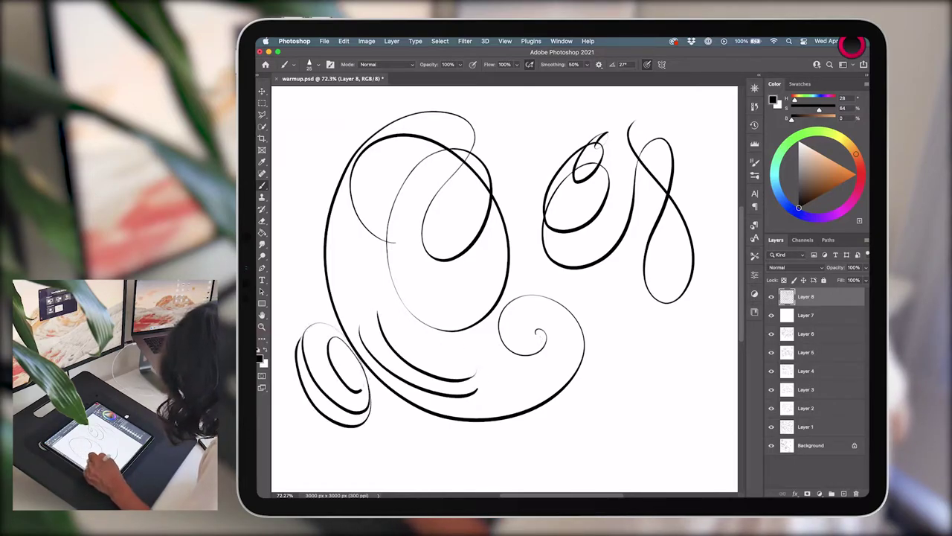
mouse_move(670, 332)
mouse_down()
mouse_move(706, 344)
mouse_move(683, 364)
mouse_up()
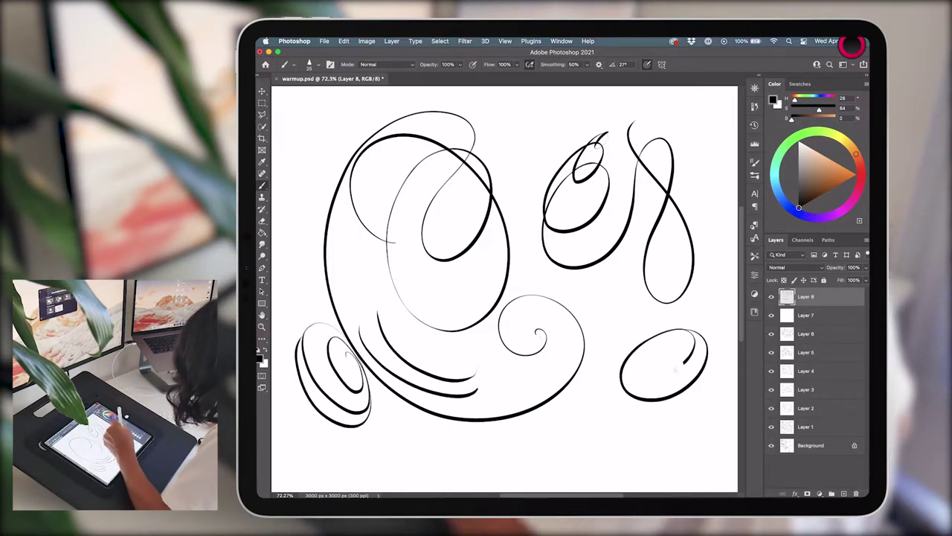
drag(327, 117, 336, 128)
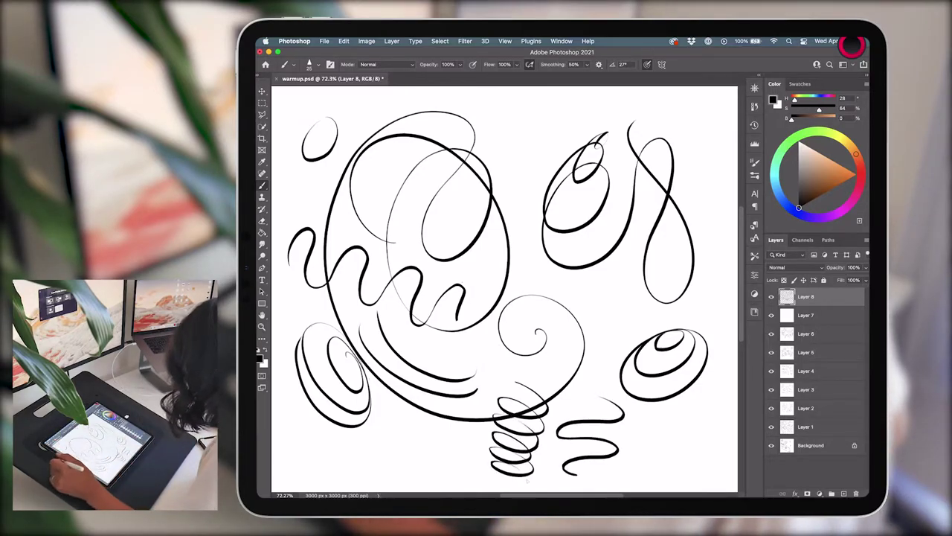
mouse_move(323, 452)
mouse_down()
mouse_move(376, 402)
mouse_move(424, 446)
mouse_move(484, 313)
mouse_move(670, 260)
mouse_move(707, 186)
mouse_move(476, 157)
mouse_up()
drag(546, 135, 494, 198)
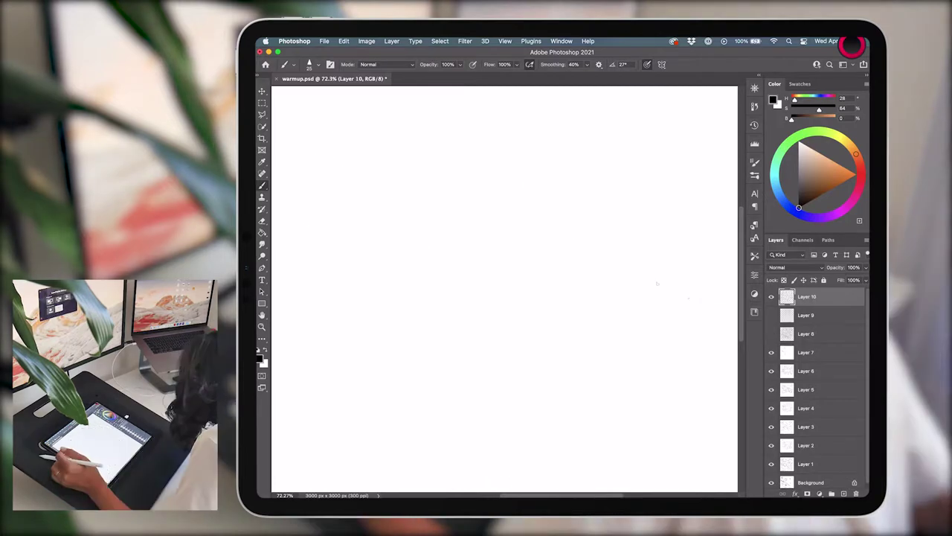
- Sketch the hand's outline, darken its top edge and redraw a finger line at upper right
drag(500, 177, 582, 259)
mouse_move(463, 199)
mouse_down()
mouse_move(500, 177)
mouse_move(531, 239)
mouse_up()
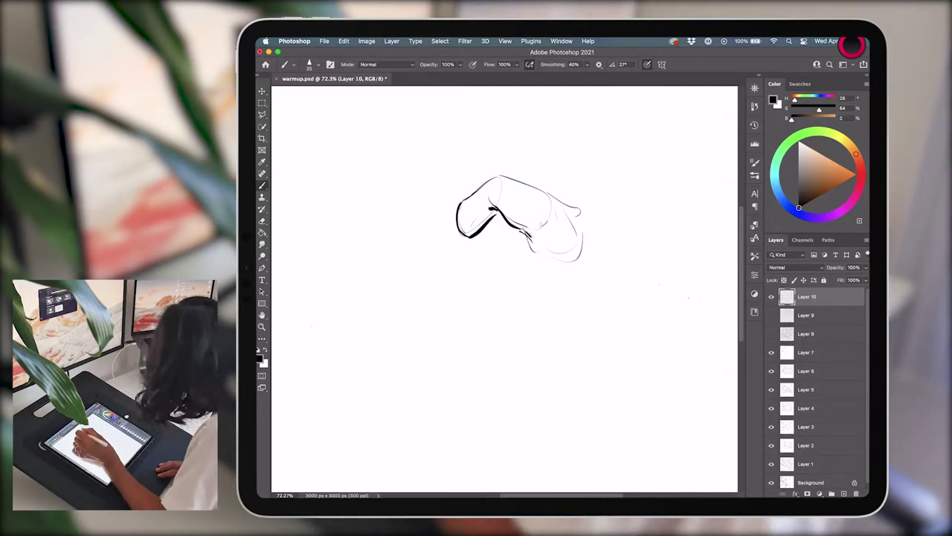
drag(497, 178, 527, 186)
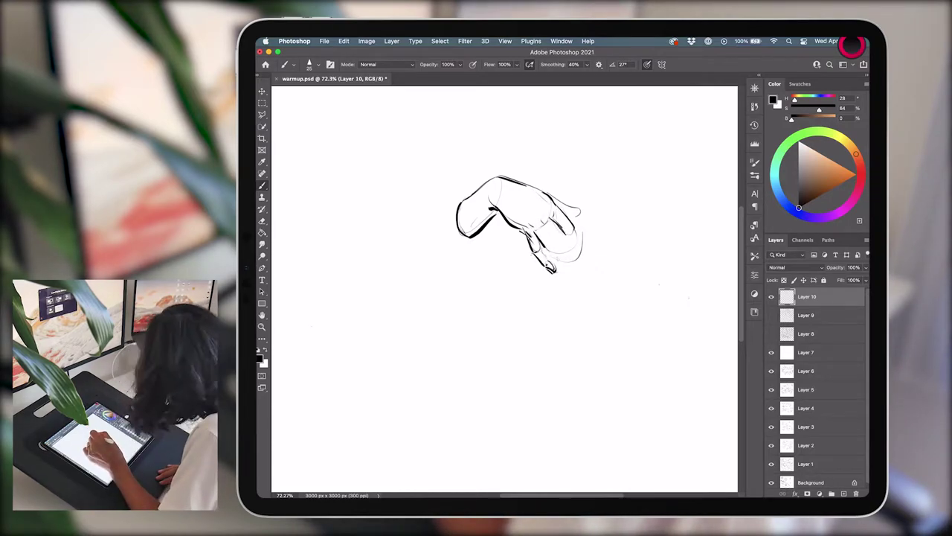
drag(547, 229, 560, 247)
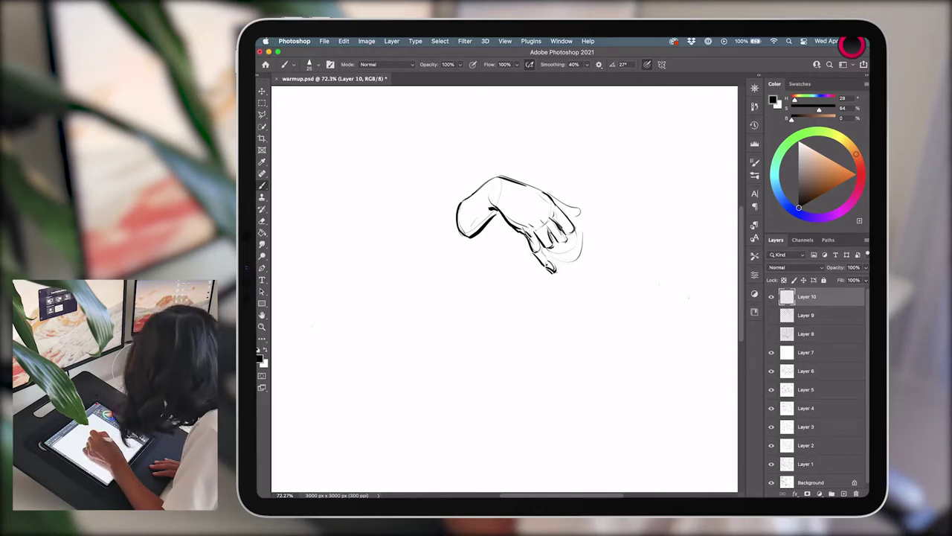
key(super+z)
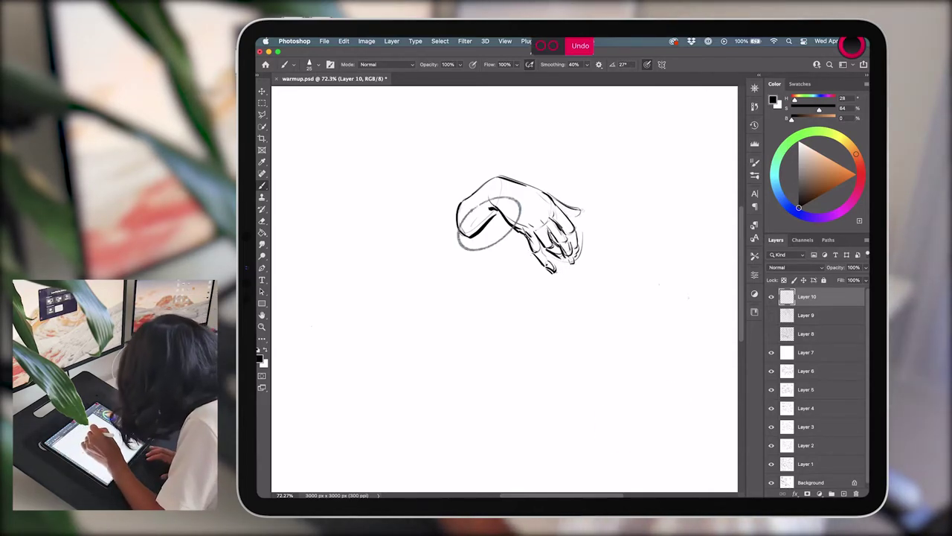
drag(560, 210, 571, 223)
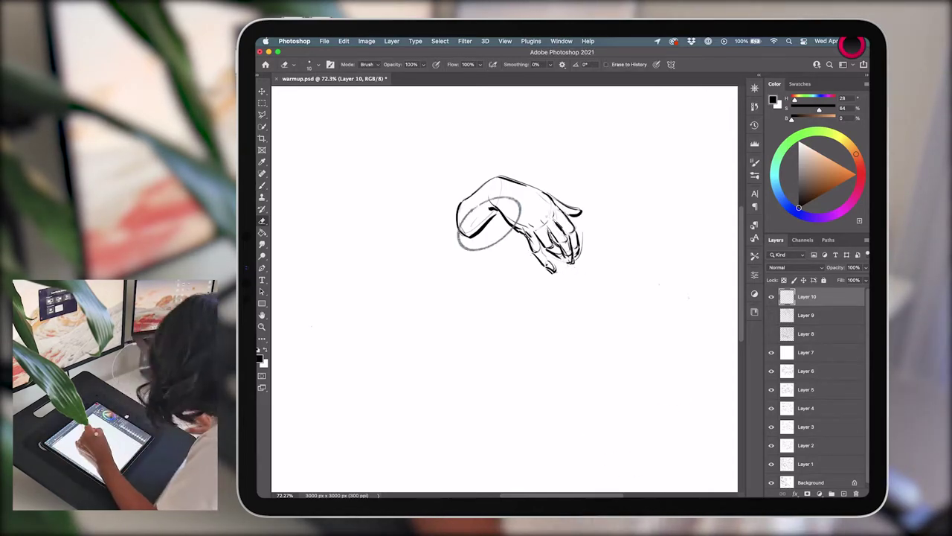
- Undo the grey palm ellipse and recent strokes, then erase a stray stroke near the fingers
key(super+z)
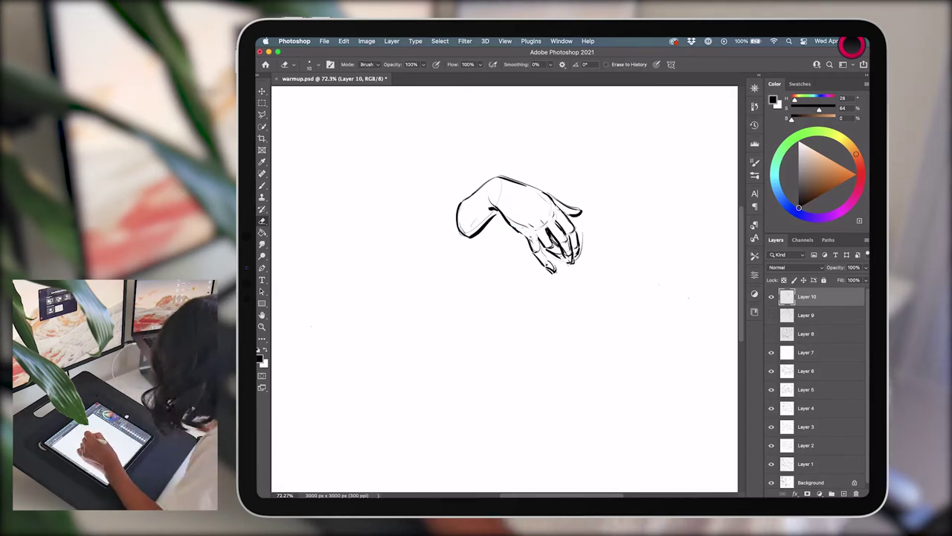
key(super+z)
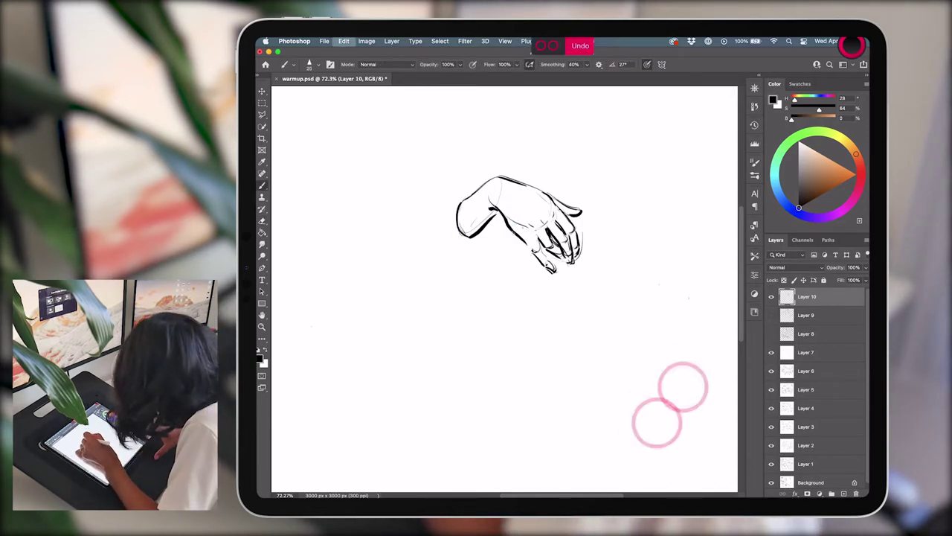
key(super+z)
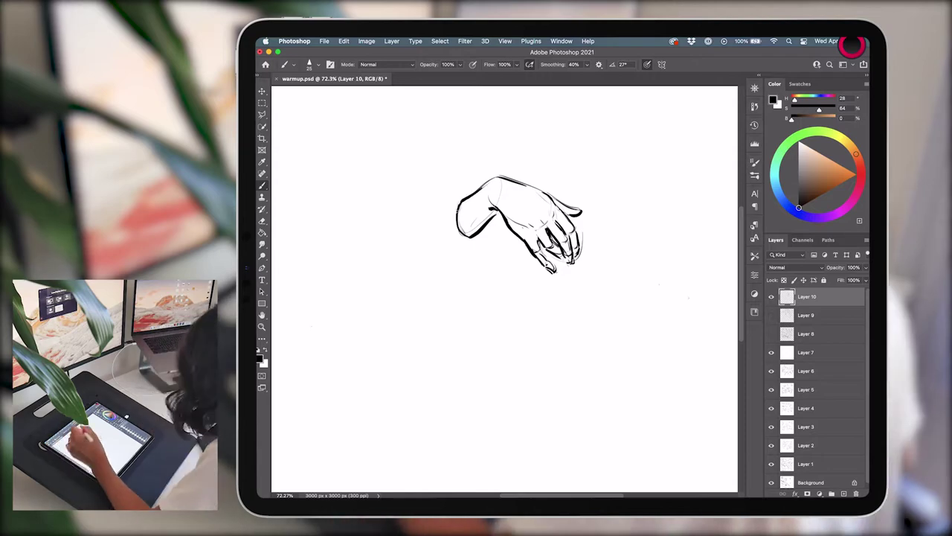
key(e)
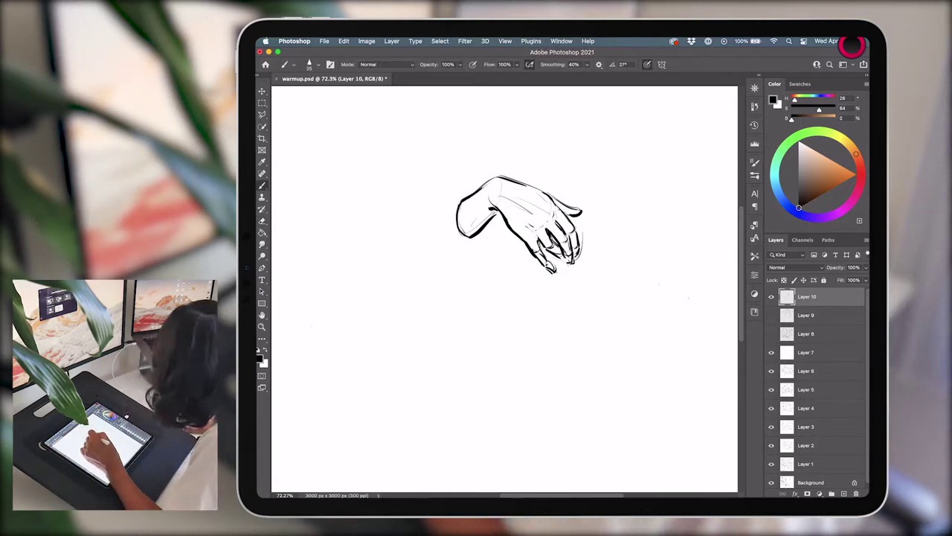
key(b)
key(e)
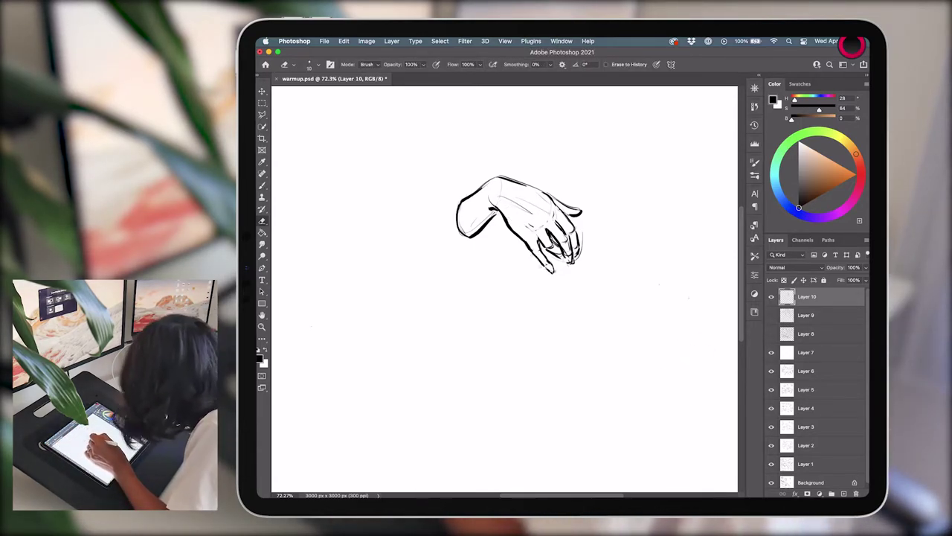
drag(523, 241, 541, 266)
key(b)
key(super+z)
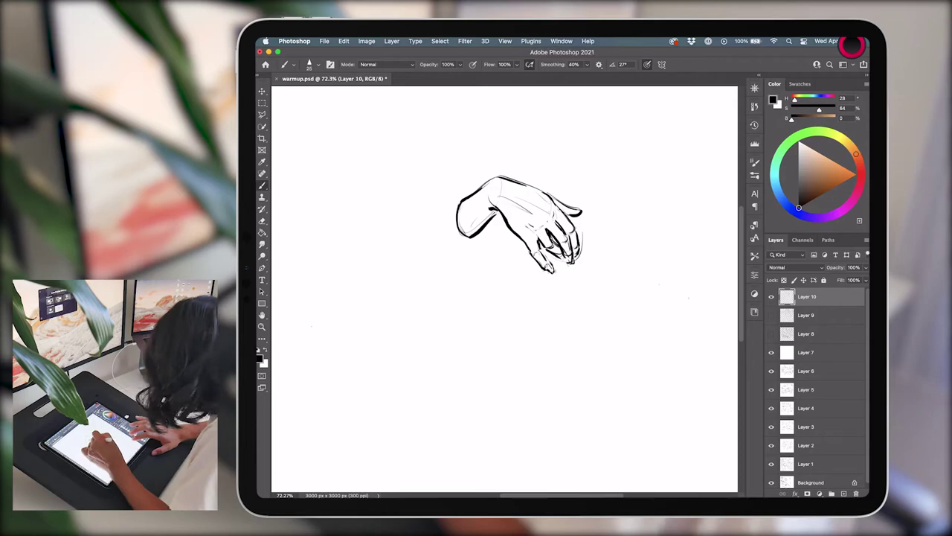
- Darken the fingertips and begin sketching an arm below the hand
drag(543, 260, 554, 274)
drag(545, 241, 564, 259)
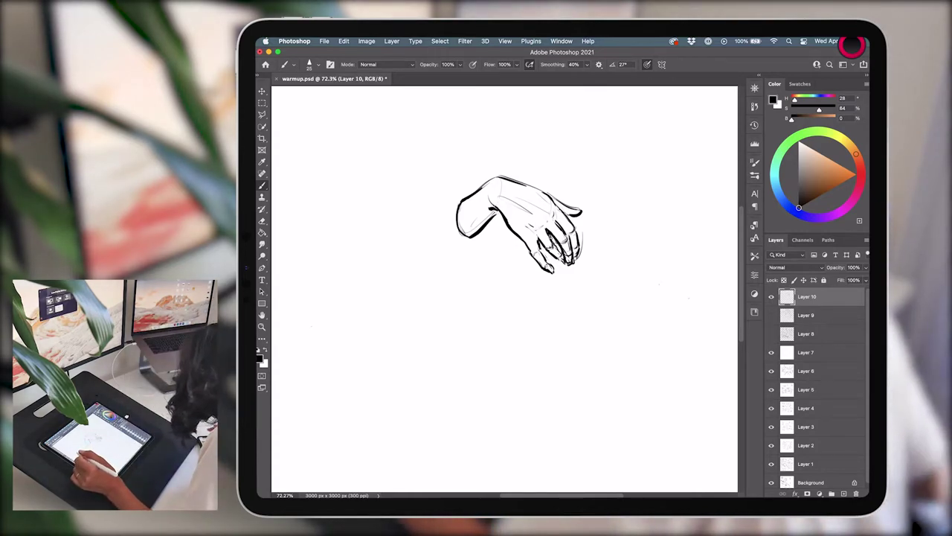
mouse_move(653, 311)
mouse_down()
mouse_move(632, 299)
mouse_move(566, 389)
mouse_up()
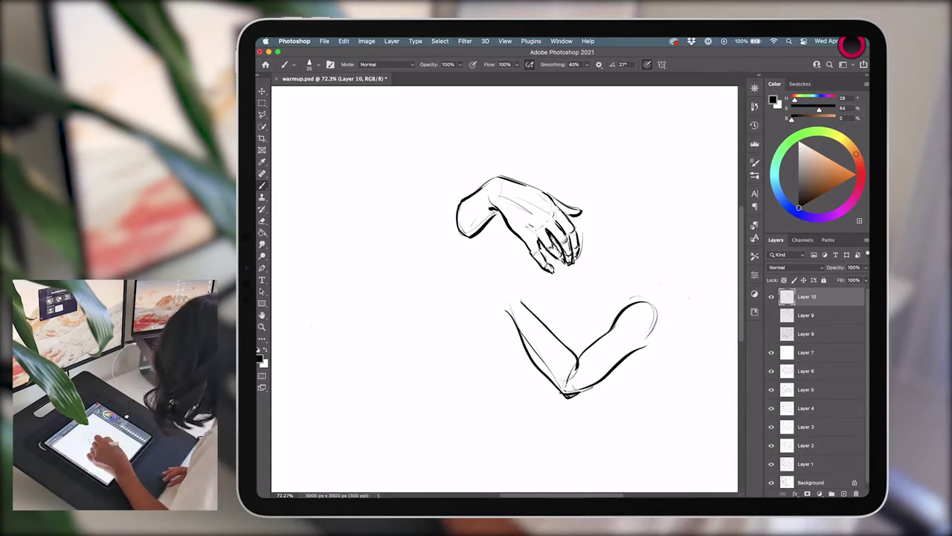
- Extend the upper arm and rotate the forearm sketch about 17 degrees
mouse_move(523, 301)
mouse_down()
mouse_move(480, 282)
mouse_move(445, 305)
mouse_up()
drag(509, 312, 464, 304)
drag(485, 281, 456, 285)
scroll(506, 290, up, 2)
drag(669, 267, 659, 394)
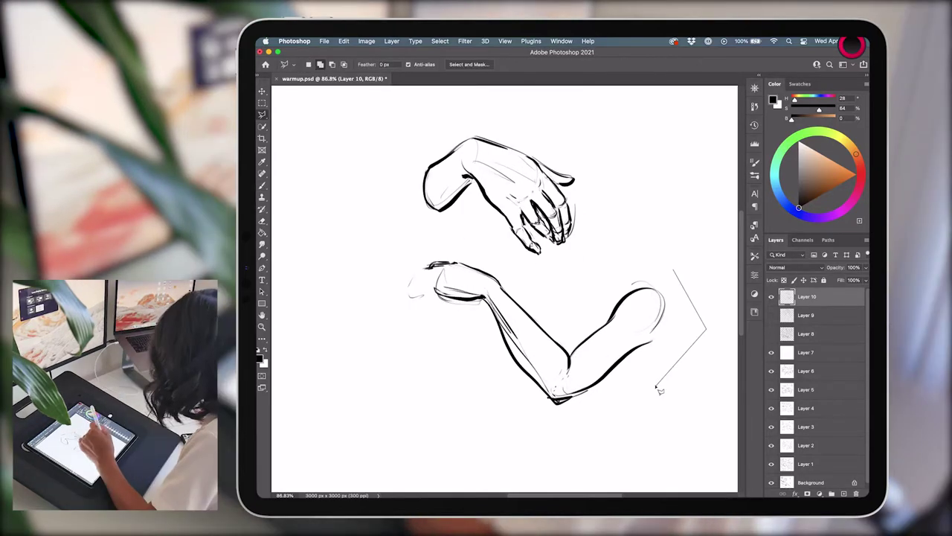
key(ctrl+t)
drag(592, 386, 596, 264)
key(Return)
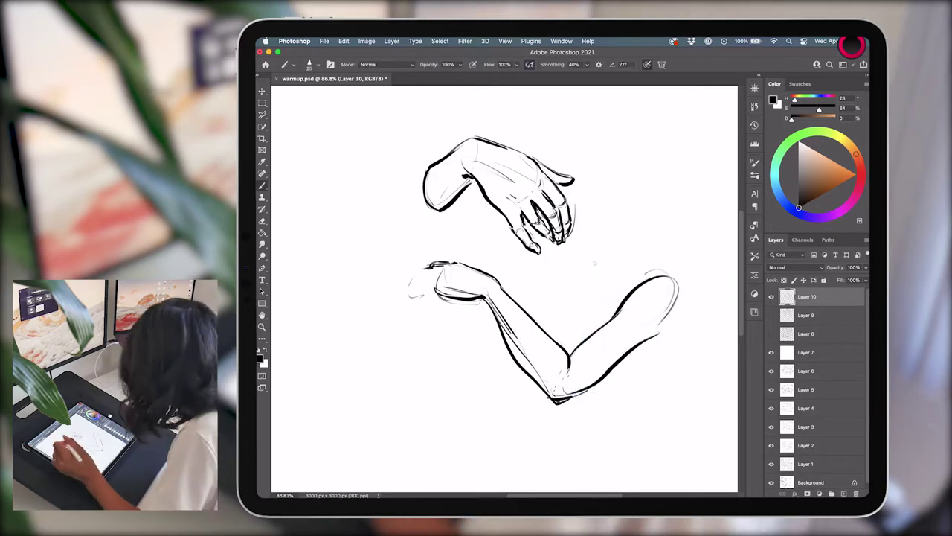
- Darken the hand at the forearm's end and sketch a leg with thigh and foot, erasing faint thigh lines
drag(439, 267, 416, 293)
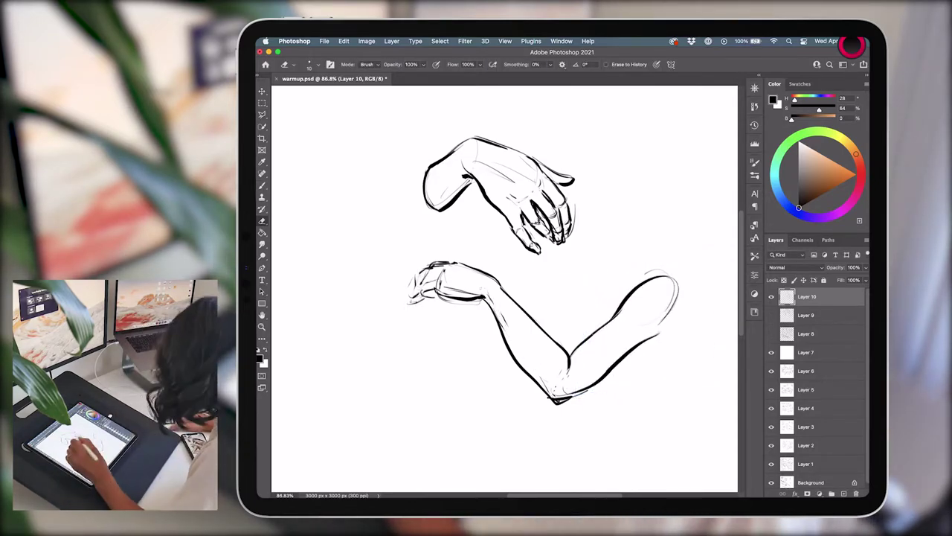
mouse_move(354, 139)
mouse_down()
mouse_move(381, 178)
mouse_move(313, 245)
mouse_up()
drag(381, 167, 346, 238)
drag(342, 246, 383, 327)
drag(387, 327, 376, 379)
mouse_move(354, 136)
mouse_down()
mouse_move(311, 241)
mouse_move(388, 331)
mouse_up()
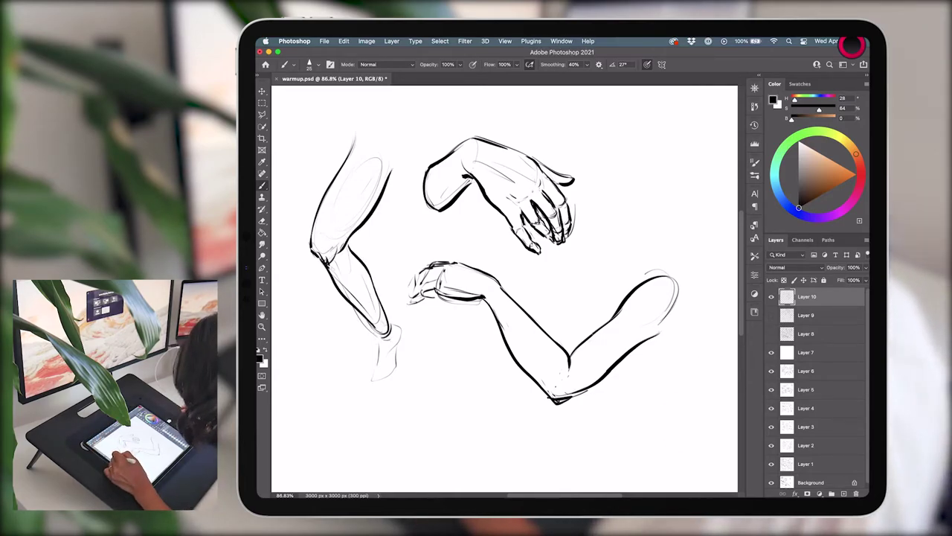
drag(351, 139, 387, 172)
drag(389, 327, 398, 376)
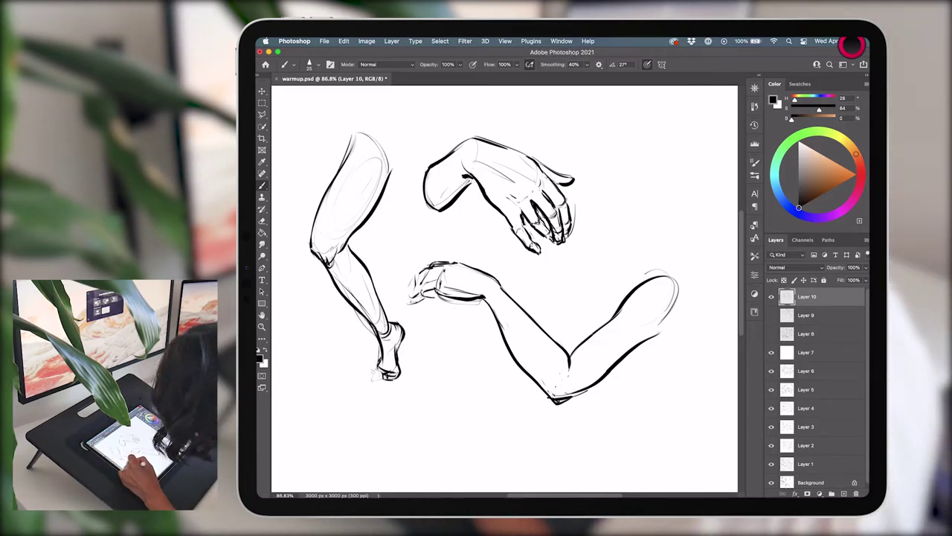
key(e)
drag(372, 179, 349, 227)
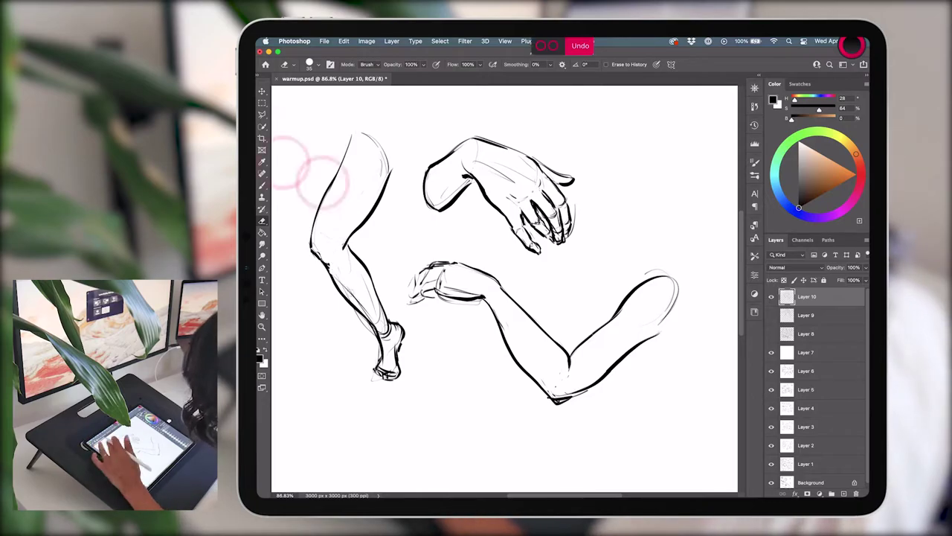
key(b)
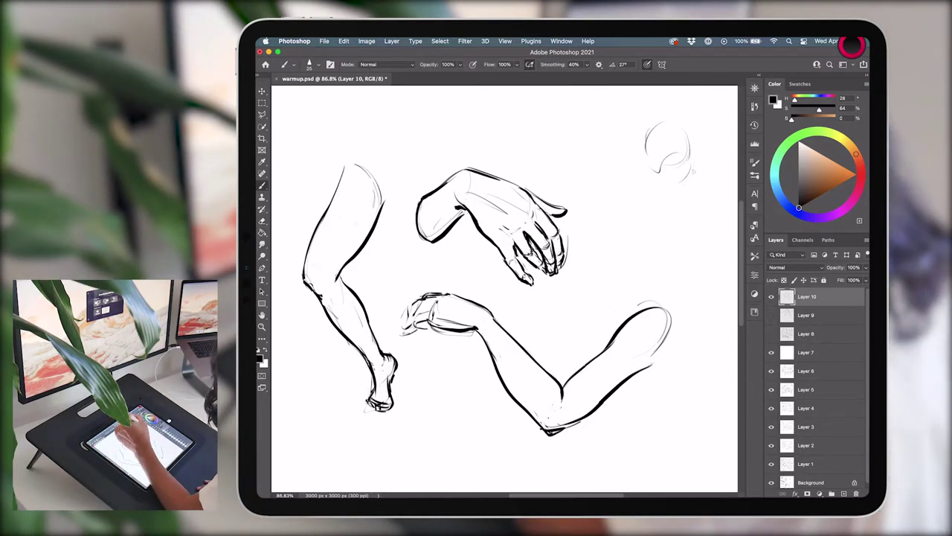
- Draw the fist and forearm edges below the top-right shoulder circle
drag(690, 169, 623, 258)
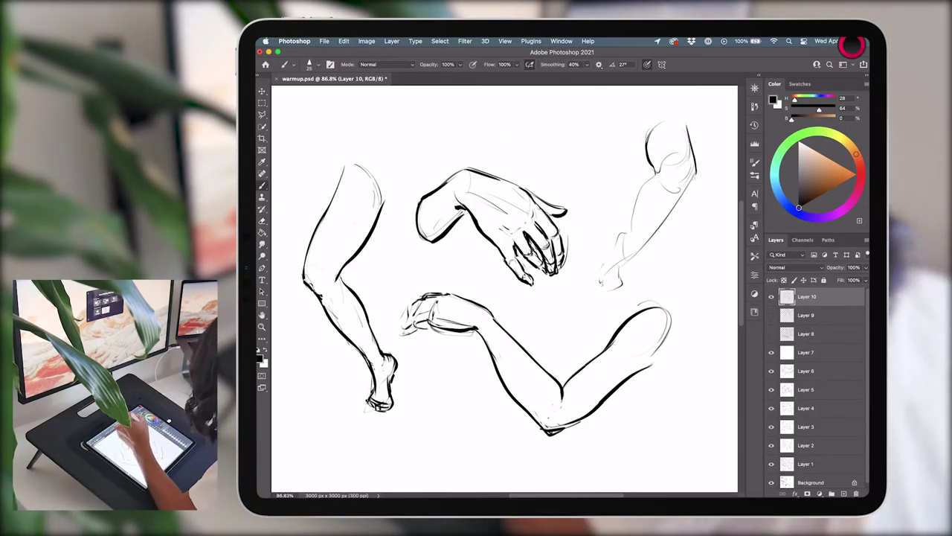
drag(691, 158, 625, 262)
drag(657, 179, 596, 295)
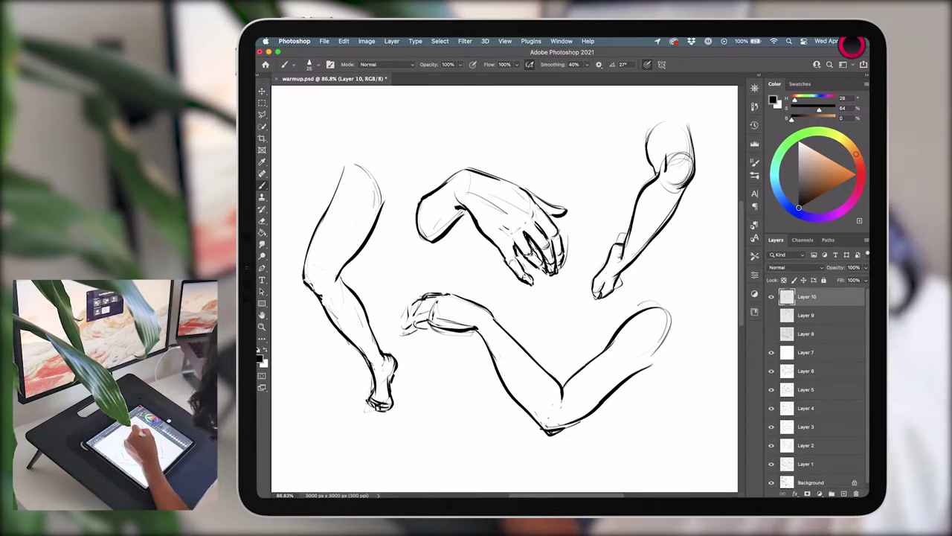
key(e)
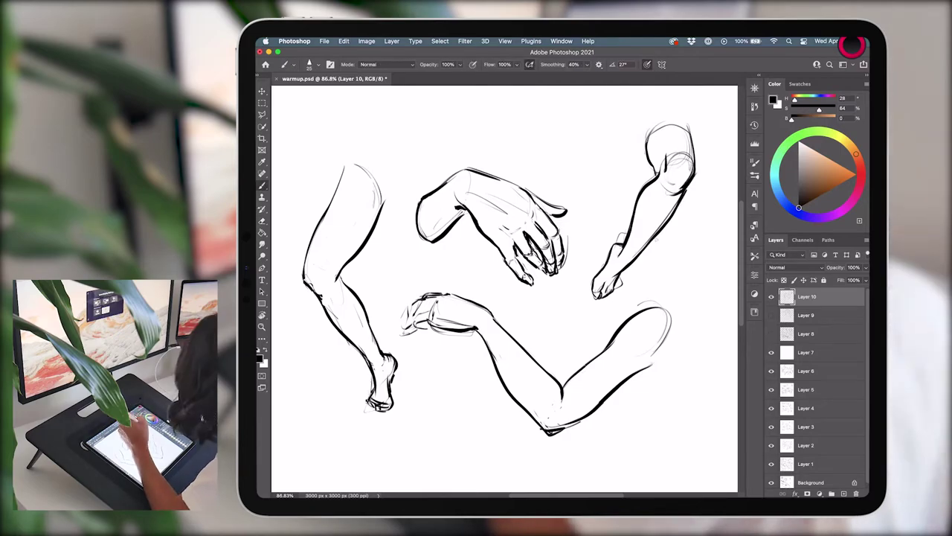
- Add a new layer, hide the limb sketches layer and begin outlining a random blob
key(b)
click(844, 494)
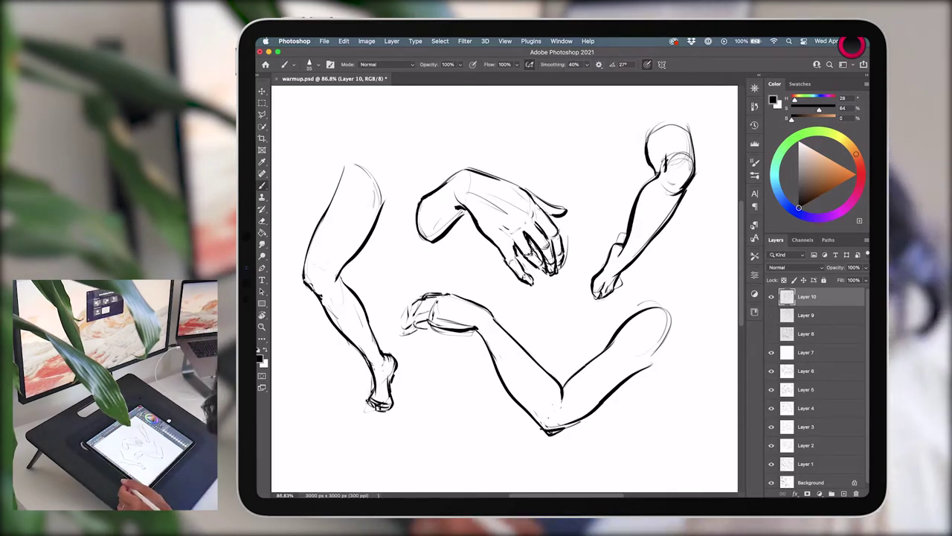
click(772, 315)
mouse_move(454, 190)
mouse_down()
mouse_move(457, 213)
mouse_move(592, 286)
mouse_move(446, 260)
mouse_up()
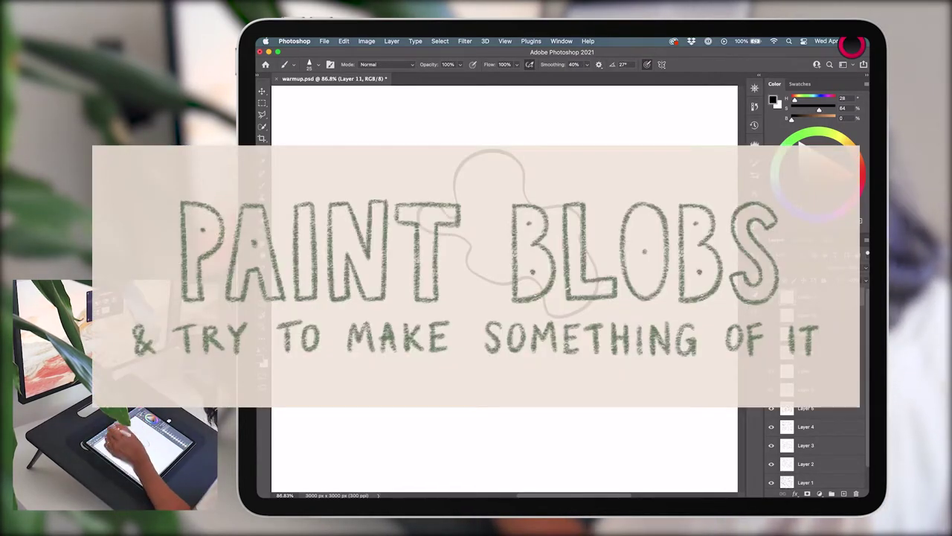
- Lower stroke smoothing to 20% and add curved hatching inside and along the blob's right edge
drag(477, 245, 496, 274)
drag(558, 64, 573, 66)
drag(583, 252, 589, 298)
mouse_move(577, 261)
mouse_down()
mouse_move(580, 304)
mouse_move(551, 308)
mouse_up()
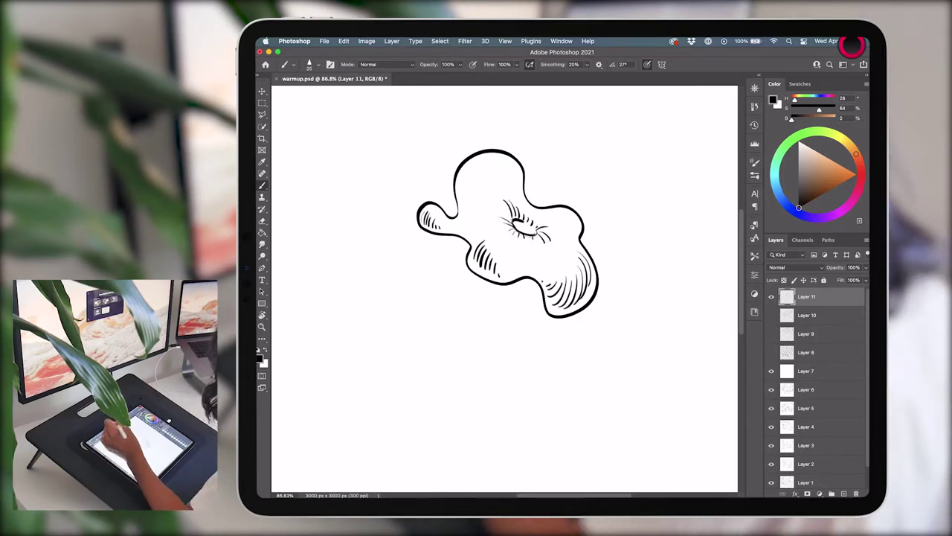
- Draw two stamens from the flower centre, a small bee, a curving stem and grass
drag(534, 214, 627, 157)
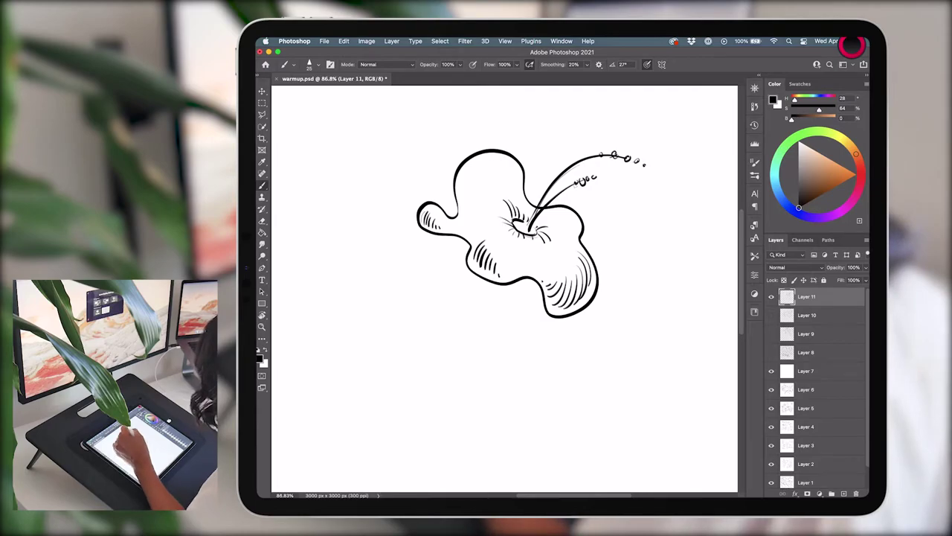
mouse_move(533, 217)
mouse_down()
mouse_move(529, 119)
mouse_move(533, 134)
mouse_up()
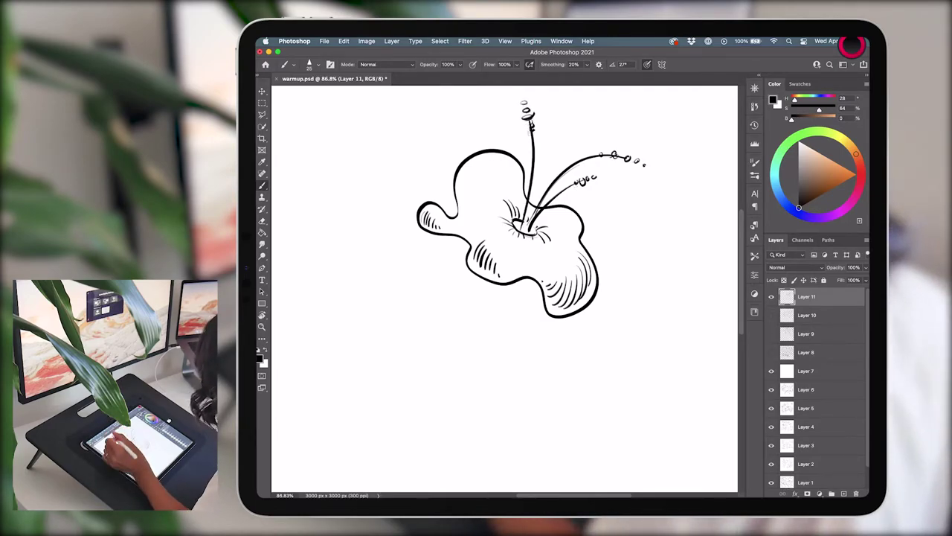
drag(652, 231, 647, 232)
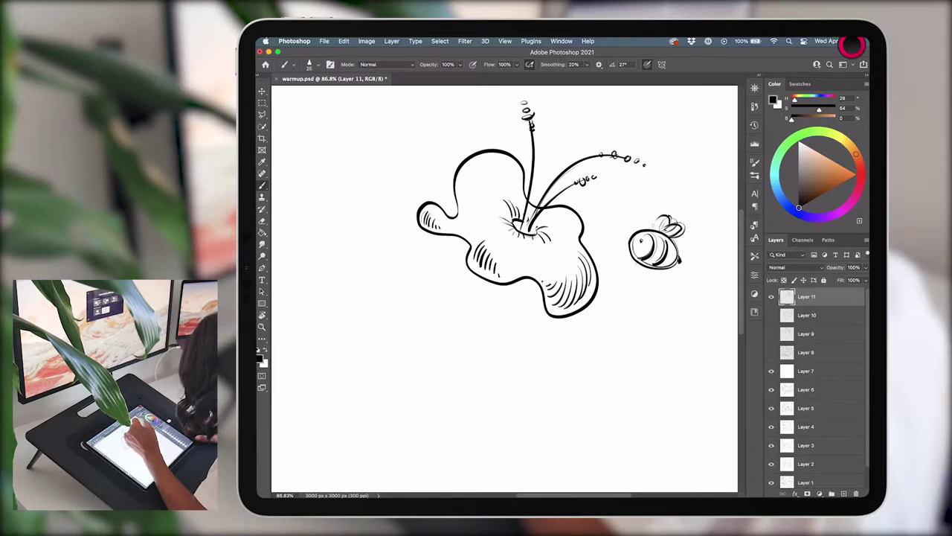
drag(491, 284, 510, 459)
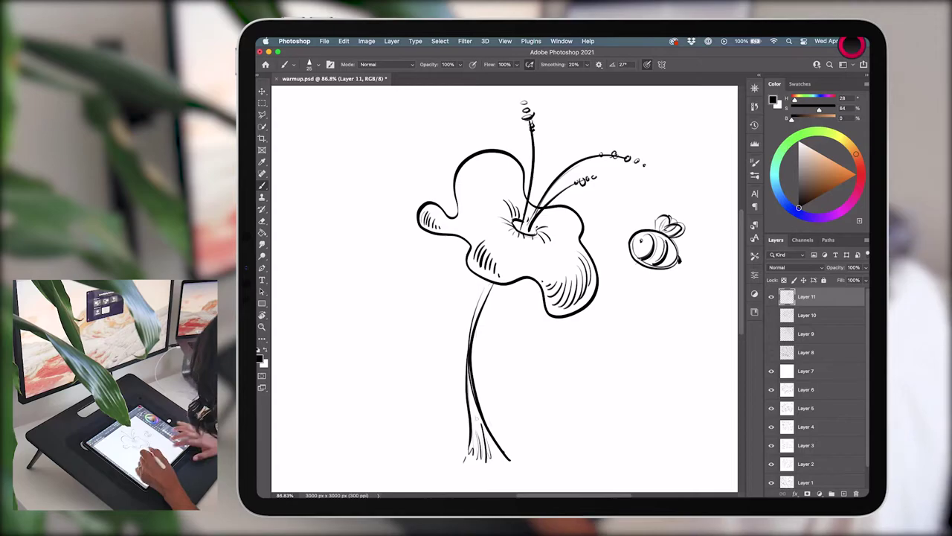
mouse_move(485, 424)
mouse_down()
mouse_move(479, 462)
mouse_move(503, 455)
mouse_up()
- Draw the heart-shaped leaf's left side down to the stem, erasing the crossing lines
mouse_move(410, 154)
mouse_down()
mouse_move(509, 461)
mouse_move(387, 251)
mouse_move(472, 380)
mouse_up()
key(ctrl+z)
key(ctrl+z)
drag(348, 199, 511, 457)
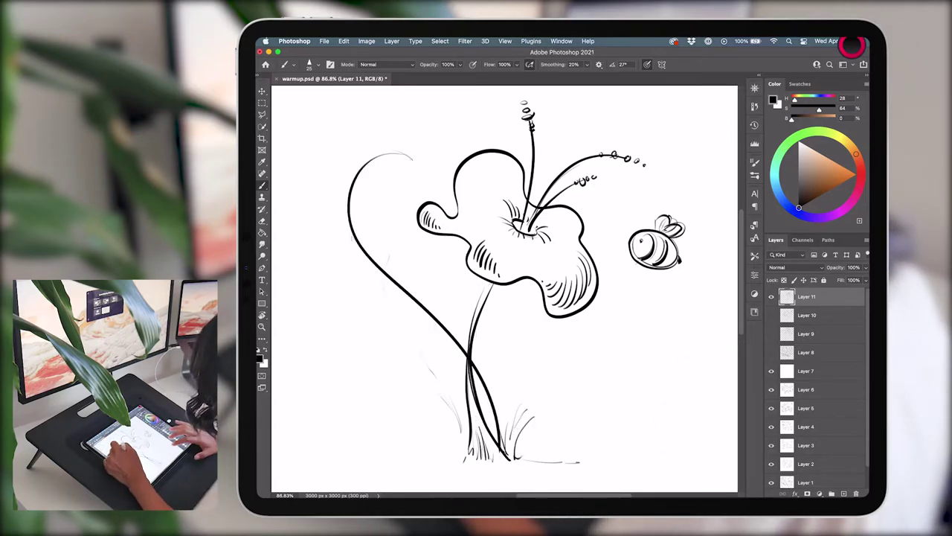
key(ctrl+z)
drag(419, 175, 455, 455)
key(e)
drag(469, 357, 467, 444)
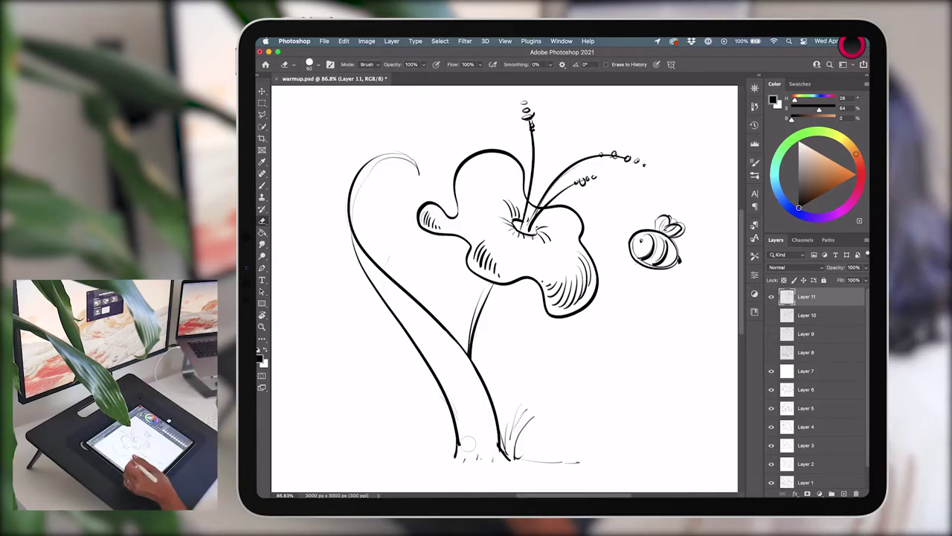
key(b)
- Try shading the stem's left edge and drawing the heart's right side, undoing each stroke
drag(430, 364, 436, 439)
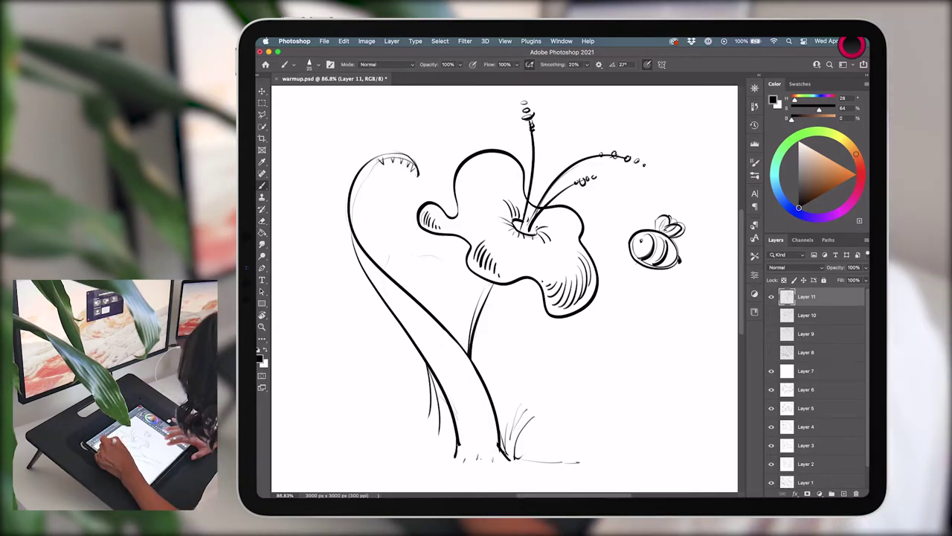
key(ctrl+z)
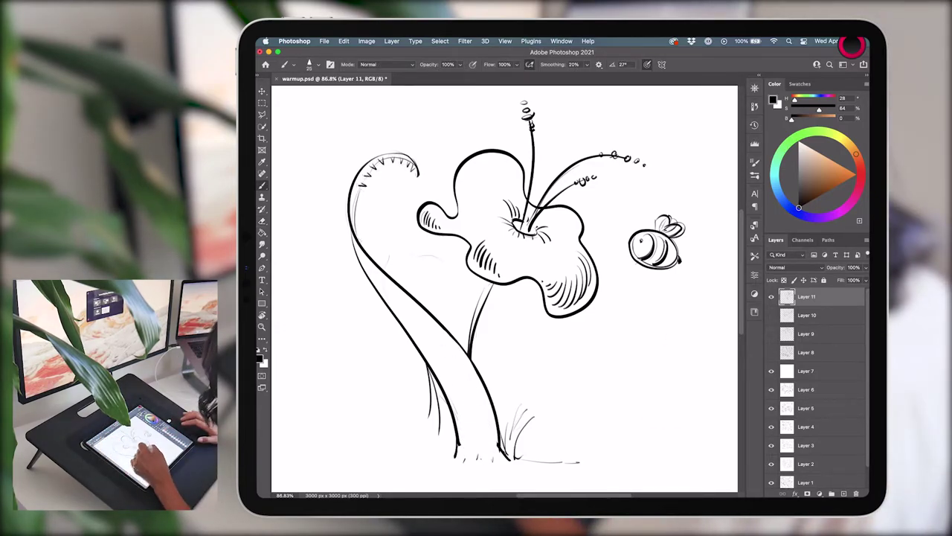
drag(649, 156, 573, 425)
key(ctrl+z)
drag(678, 154, 691, 158)
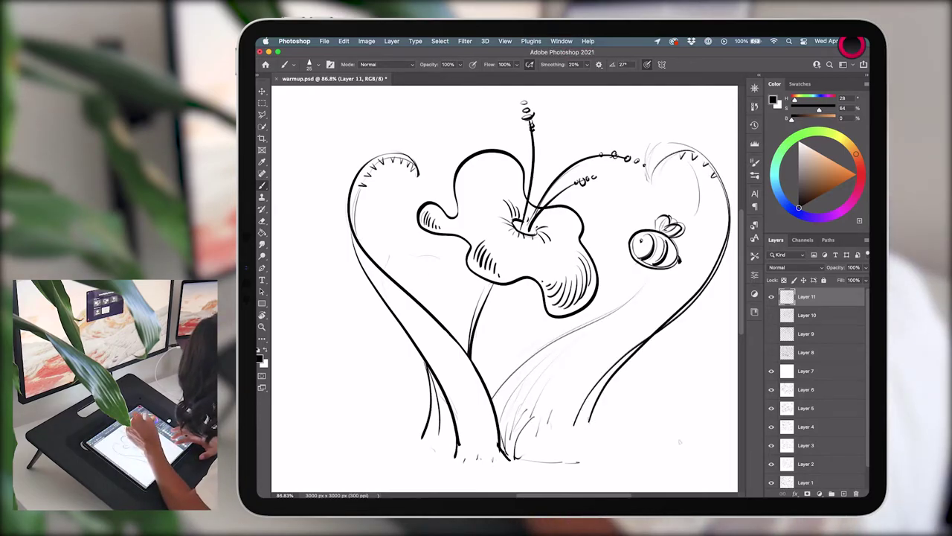
key(ctrl+z)
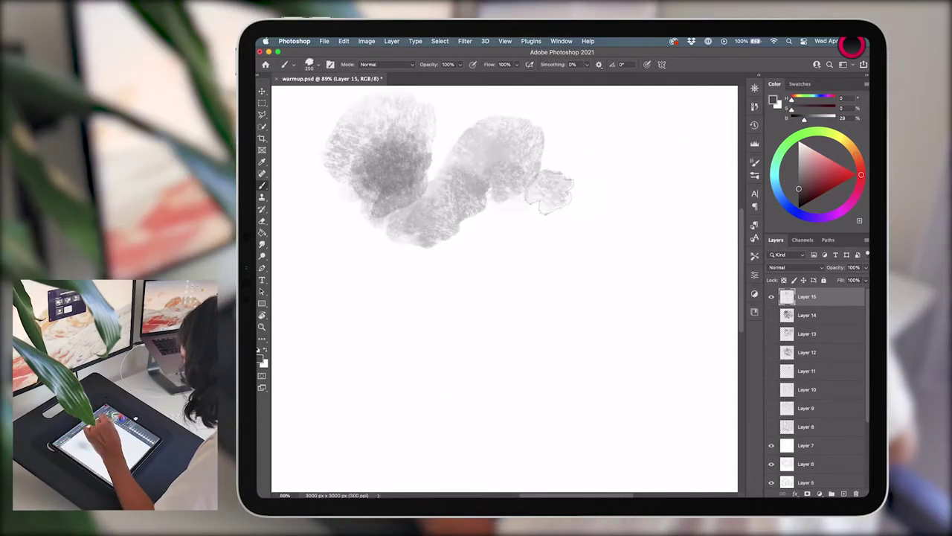
- Paint random grey blobs across the canvas, then switch to a smaller inking brush preset
mouse_move(549, 190)
mouse_down()
mouse_move(402, 247)
mouse_move(484, 357)
mouse_move(458, 389)
mouse_move(454, 456)
mouse_move(305, 384)
mouse_up()
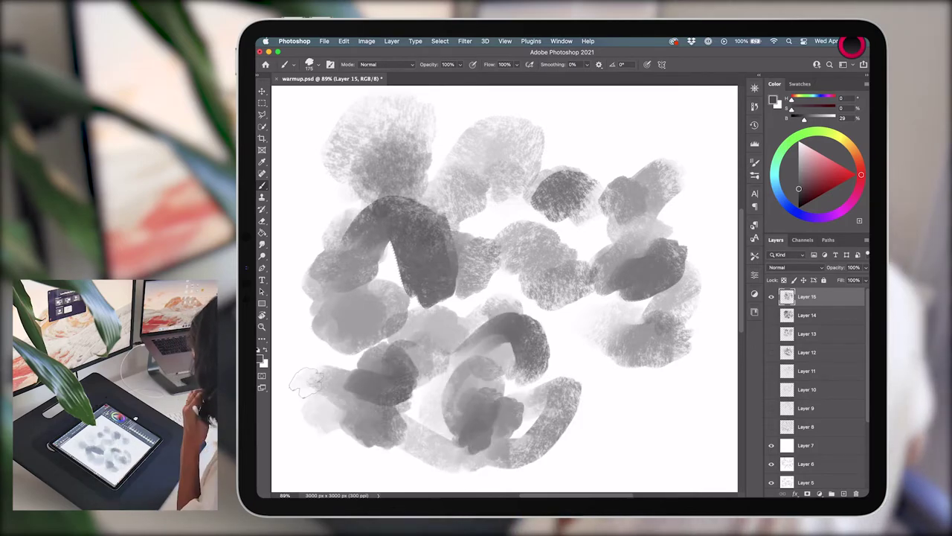
click(312, 64)
click(308, 340)
- Ink the bunny's head, ears, left side and lower body in the top-right blob
drag(638, 173, 673, 163)
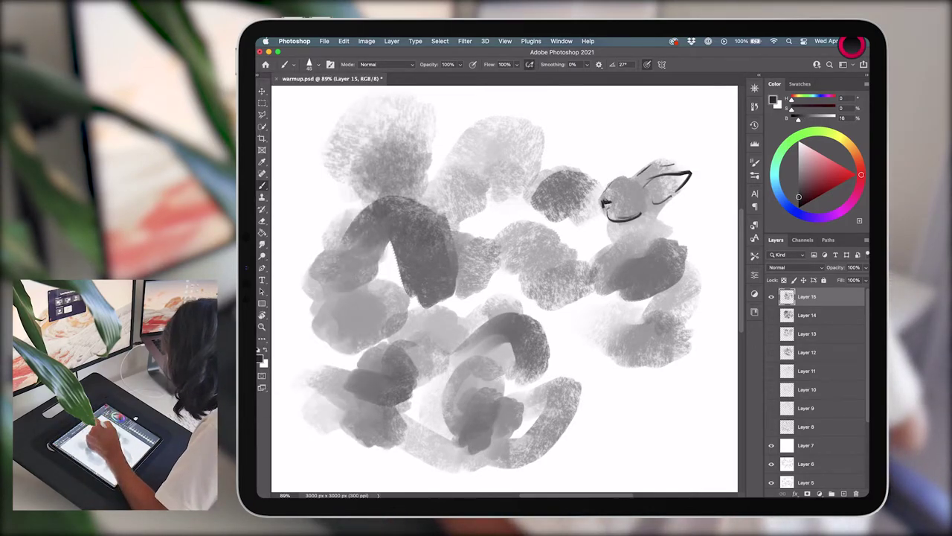
drag(611, 223, 587, 272)
key(ctrl+z)
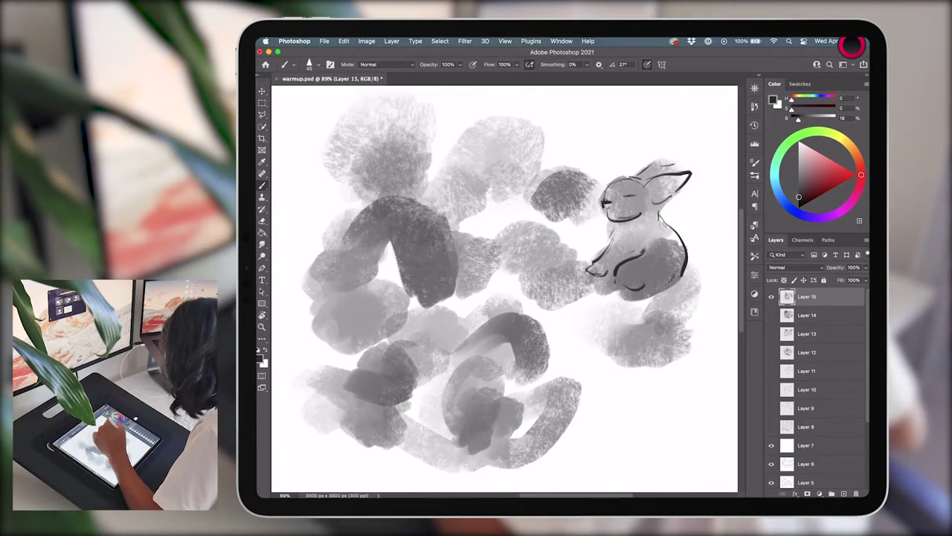
drag(685, 277, 659, 296)
- Shade the bunny's chest and ear tips with light grey paint
click(799, 154)
drag(631, 220, 604, 281)
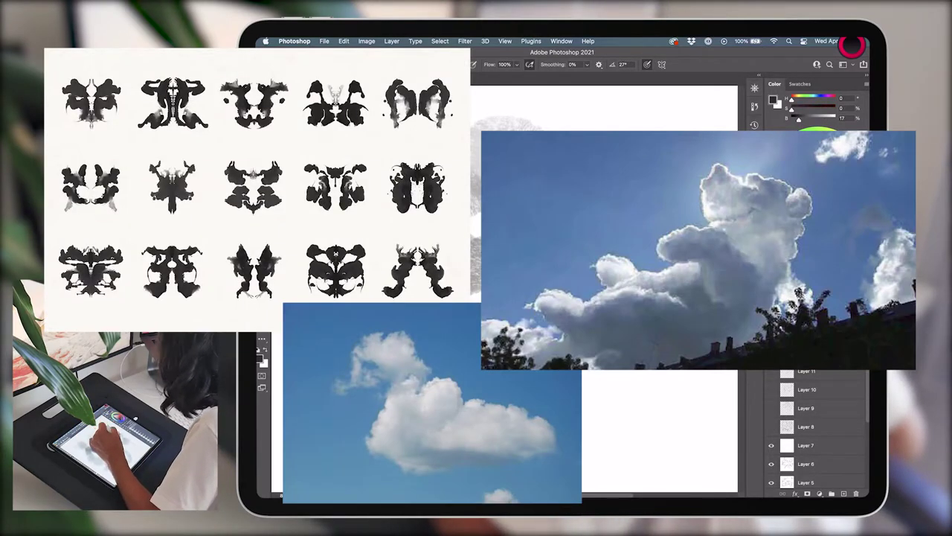
click(798, 194)
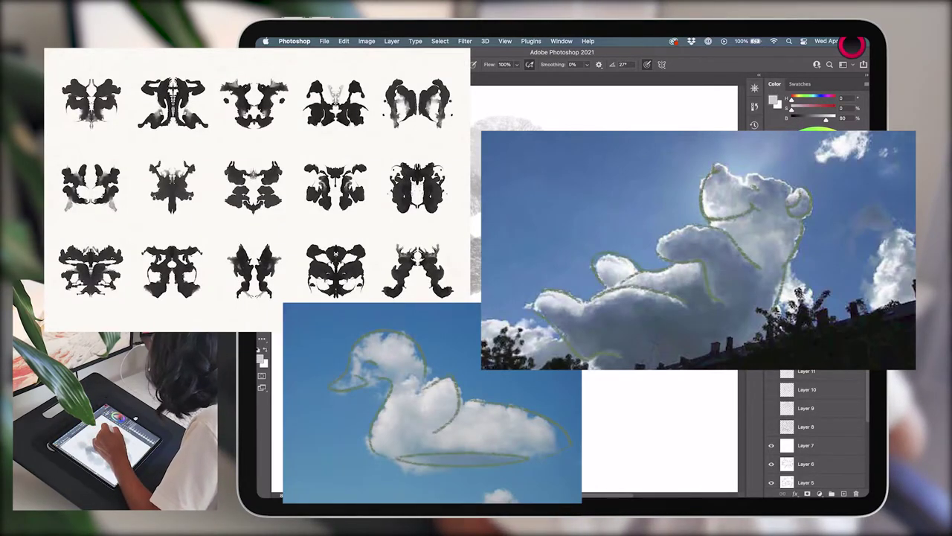
drag(658, 182, 684, 197)
click(799, 156)
drag(643, 168, 688, 158)
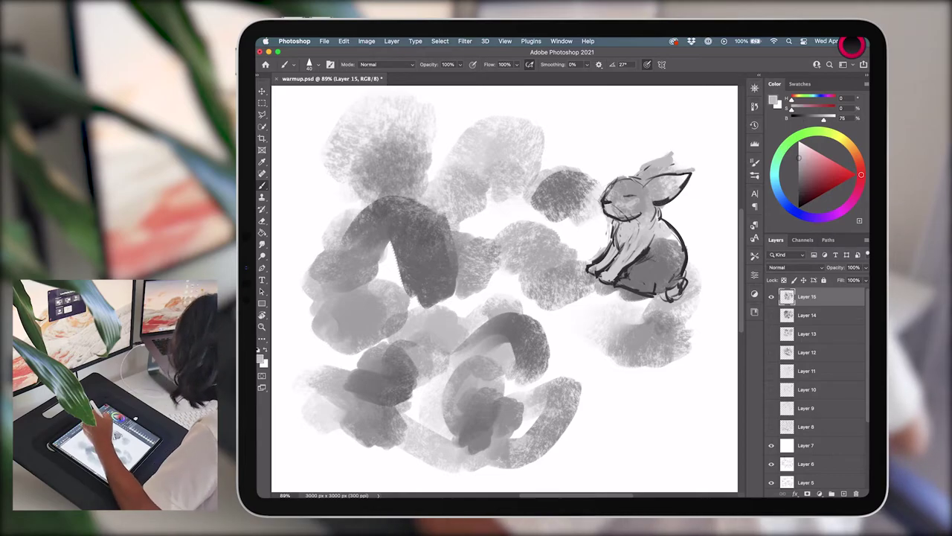
key(ctrl+z)
- Sketch the curled creature's head and body lines in dark grey in the lower-middle blob
click(798, 197)
drag(525, 342, 529, 374)
mouse_move(491, 357)
mouse_down()
mouse_move(470, 384)
mouse_move(496, 385)
mouse_move(518, 409)
mouse_move(484, 465)
mouse_up()
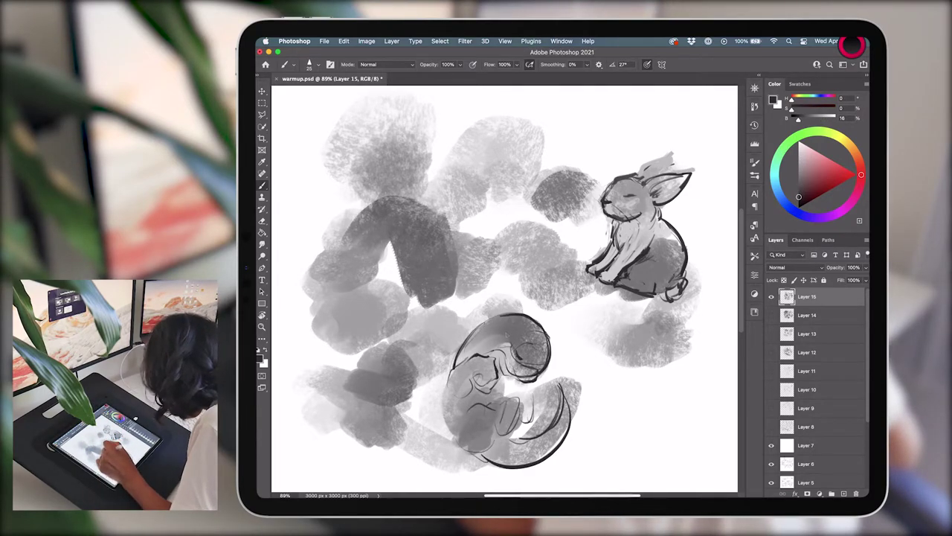
drag(493, 333, 537, 383)
drag(455, 350, 442, 409)
drag(468, 372, 506, 402)
- Add spiky horns atop the curled creature's head in a slightly lighter dark grey
click(798, 191)
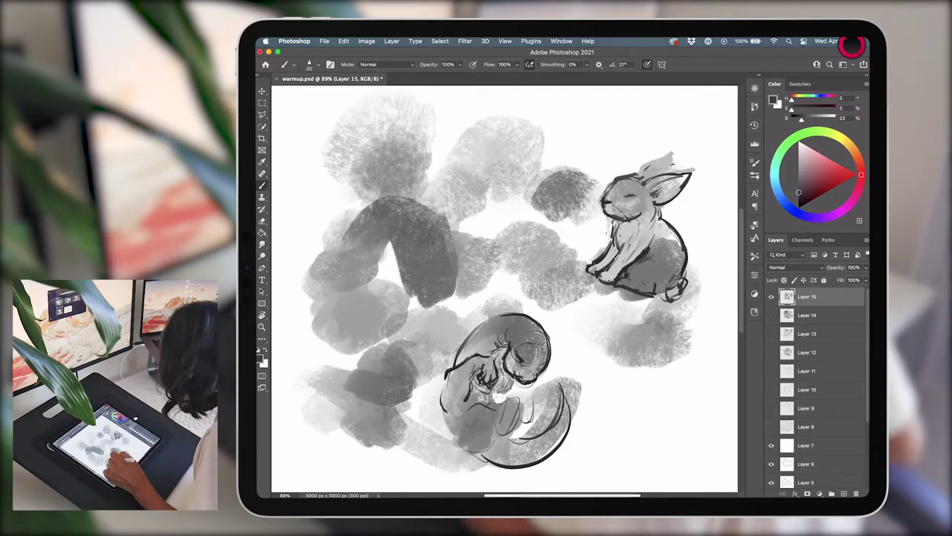
drag(513, 309, 525, 328)
drag(542, 314, 554, 349)
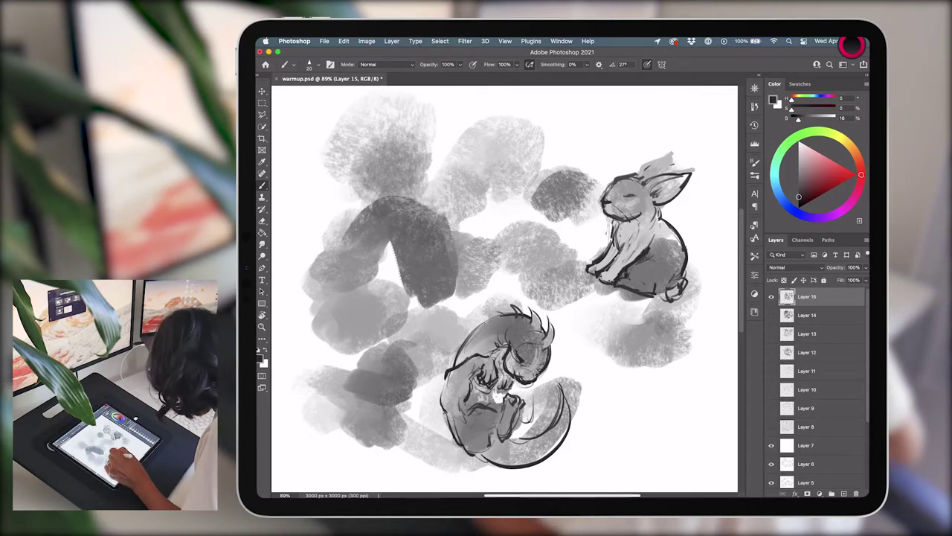
click(796, 212)
click(798, 179)
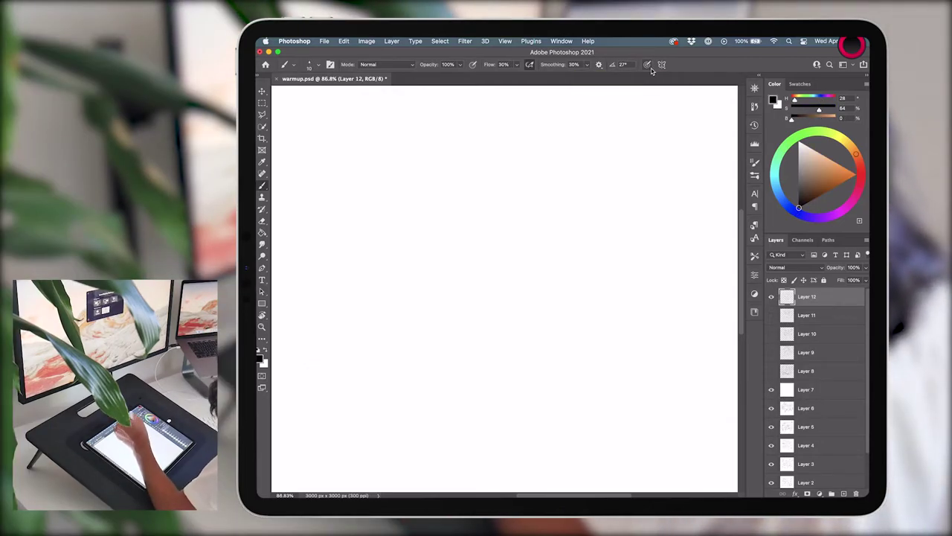
- Draw blob outlines across the blank canvas, including a wavy lower blob
drag(618, 115, 677, 141)
drag(431, 142, 549, 141)
drag(677, 141, 669, 223)
drag(430, 145, 554, 406)
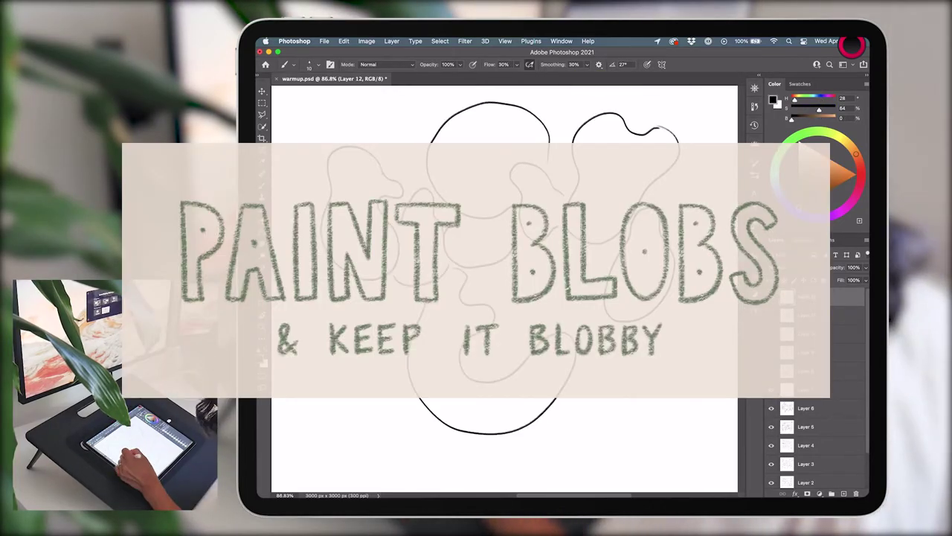
drag(514, 435, 599, 406)
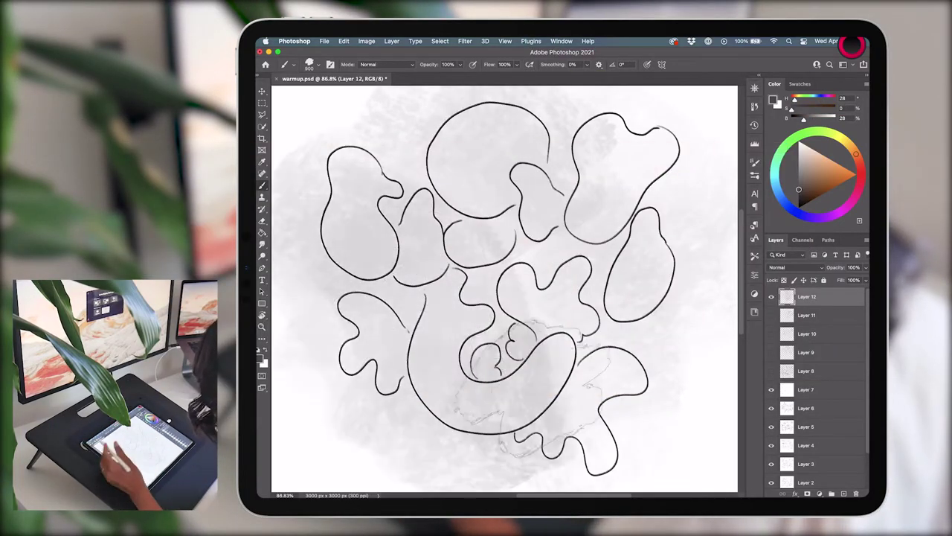
- Shade the inside and edges of every blob with dark grey
mouse_move(395, 260)
mouse_down()
mouse_move(350, 264)
mouse_move(331, 215)
mouse_move(387, 265)
mouse_up()
drag(335, 241, 394, 189)
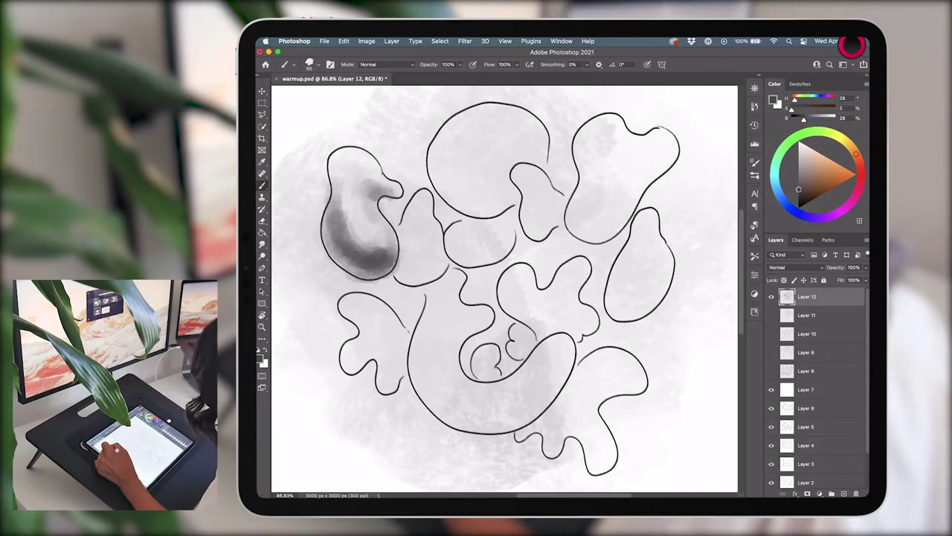
drag(339, 156, 341, 212)
drag(411, 216, 401, 281)
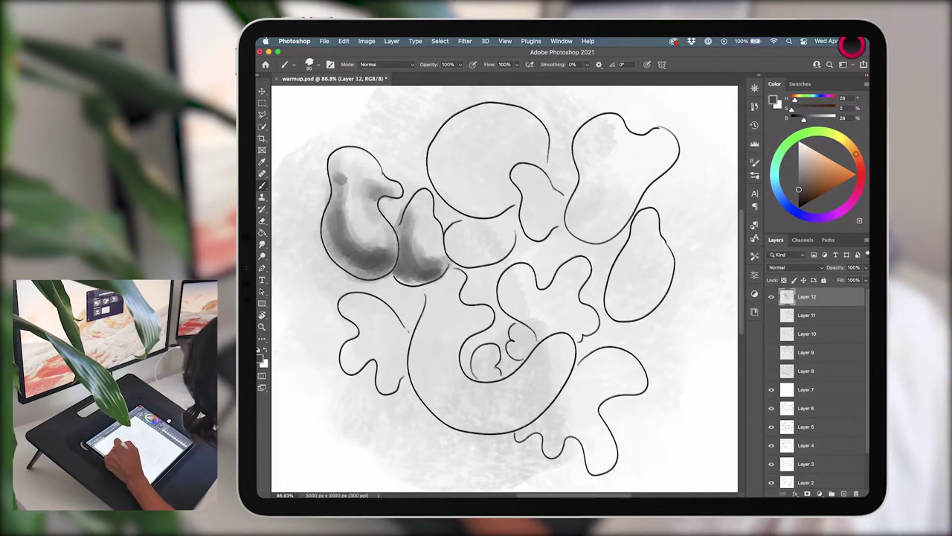
drag(409, 197, 443, 275)
drag(344, 350, 364, 370)
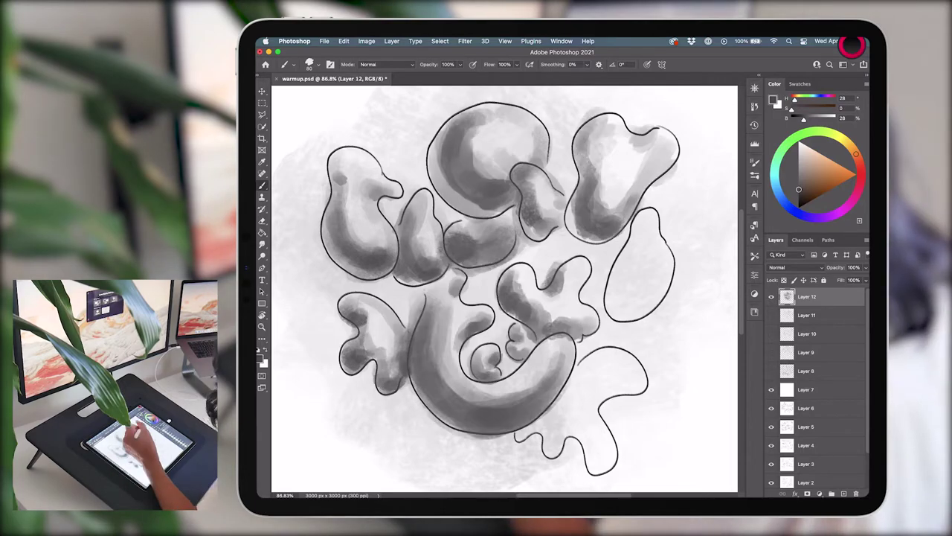
drag(640, 223, 617, 320)
mouse_move(588, 365)
mouse_down()
mouse_move(546, 424)
mouse_move(535, 447)
mouse_up()
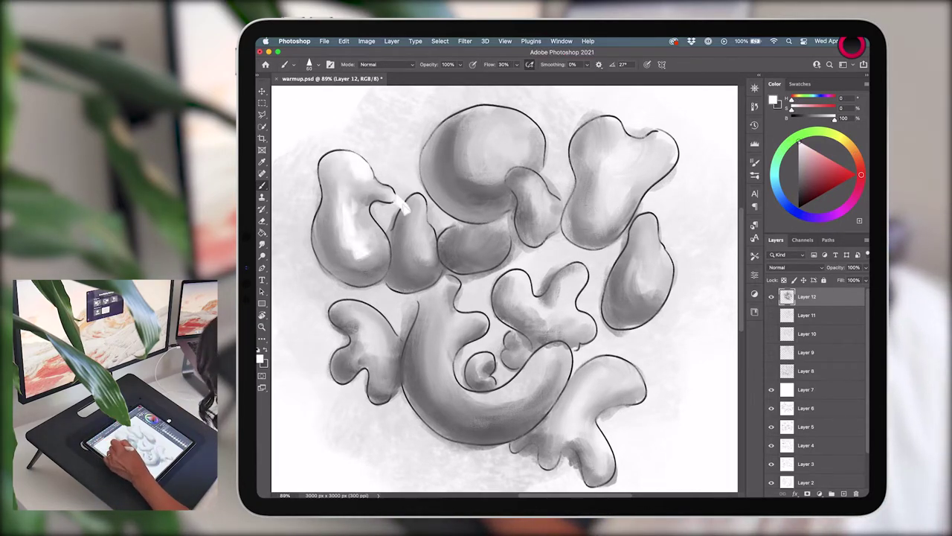
- Add white highlights across the grey blobs
drag(523, 140, 537, 133)
drag(579, 134, 593, 147)
drag(502, 192, 526, 201)
drag(470, 211, 482, 239)
drag(385, 325, 430, 318)
drag(422, 387, 447, 405)
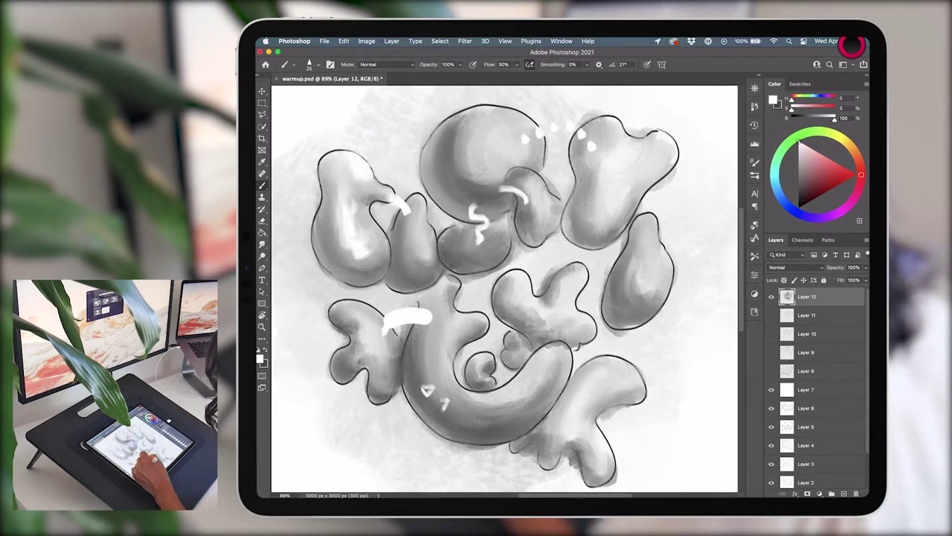
drag(392, 418, 406, 445)
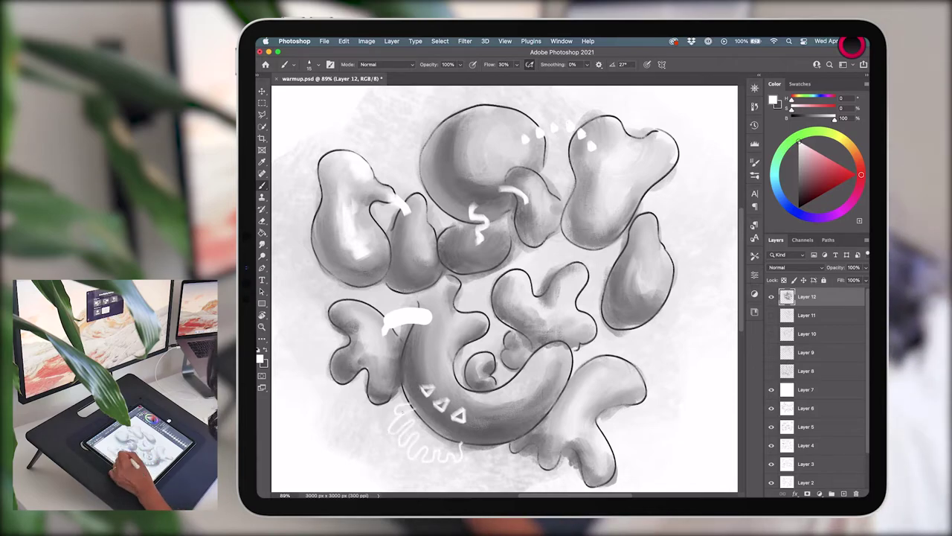
drag(368, 326, 388, 361)
drag(431, 322, 469, 346)
drag(432, 336, 442, 387)
drag(521, 383, 557, 350)
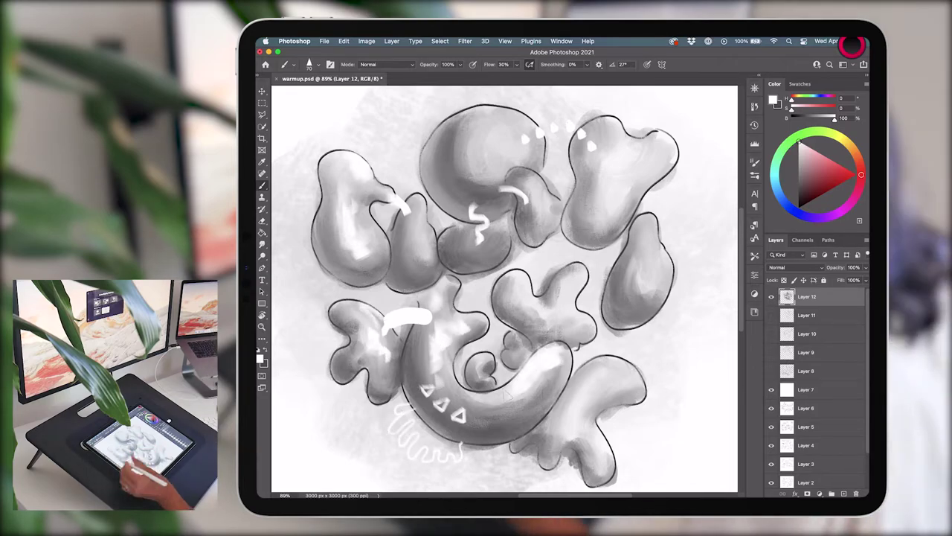
drag(414, 202, 430, 235)
mouse_move(485, 156)
mouse_down()
mouse_move(530, 113)
mouse_move(525, 134)
mouse_up()
- In black ink, give the left blob crown feathers, two dot eyes and a beak
click(797, 211)
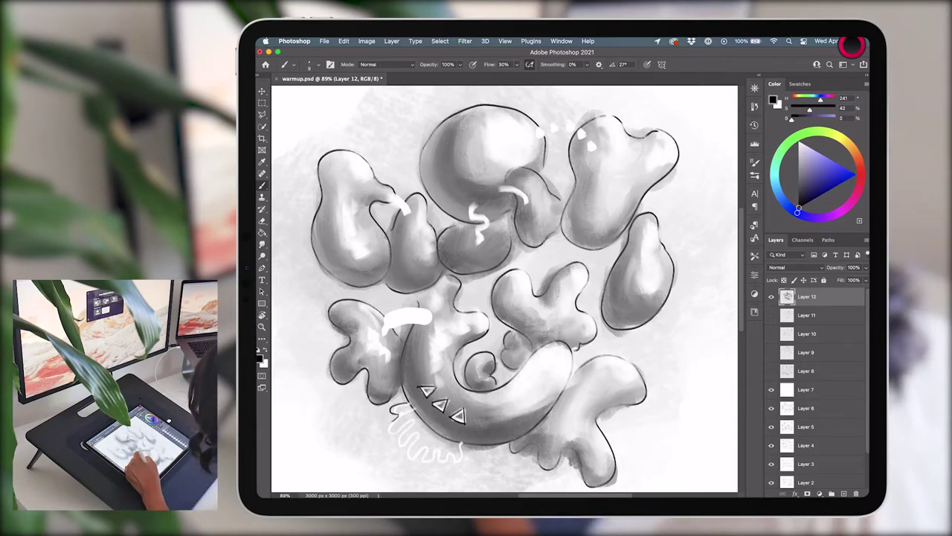
drag(392, 408, 463, 446)
mouse_move(331, 119)
mouse_down()
mouse_move(383, 138)
mouse_move(387, 162)
mouse_up()
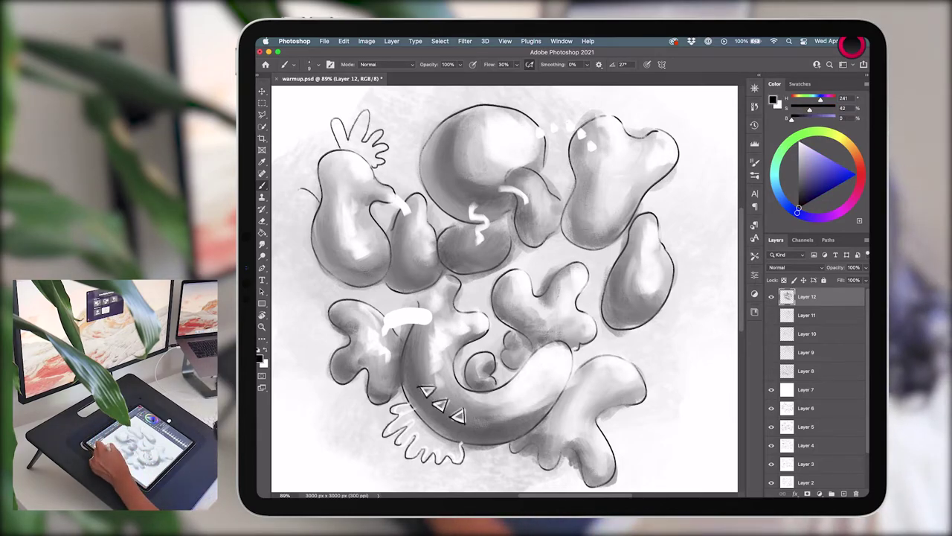
drag(308, 190, 283, 268)
click(356, 163)
click(362, 171)
drag(389, 197, 409, 216)
- Ink the centre blob's hook and squiggle, beak lines, top bubbles and right pear feathers
drag(497, 190, 528, 202)
drag(473, 207, 479, 240)
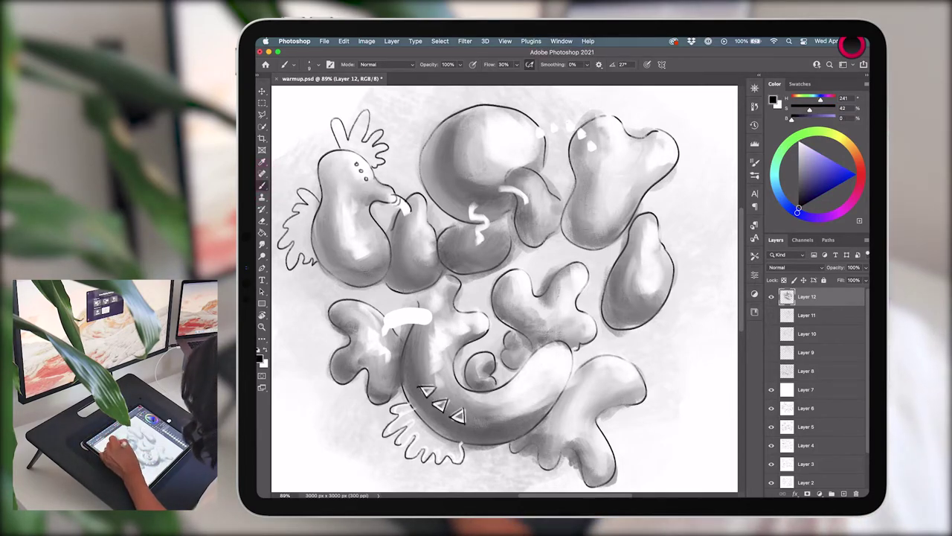
drag(394, 199, 410, 216)
drag(534, 134, 595, 148)
drag(670, 201, 703, 301)
mouse_move(629, 361)
mouse_down()
mouse_move(663, 339)
mouse_move(677, 351)
mouse_up()
- Add stipple dots at the left and hatching near the bottom blob
drag(342, 281, 344, 296)
click(307, 320)
click(301, 350)
click(312, 372)
drag(350, 395, 380, 417)
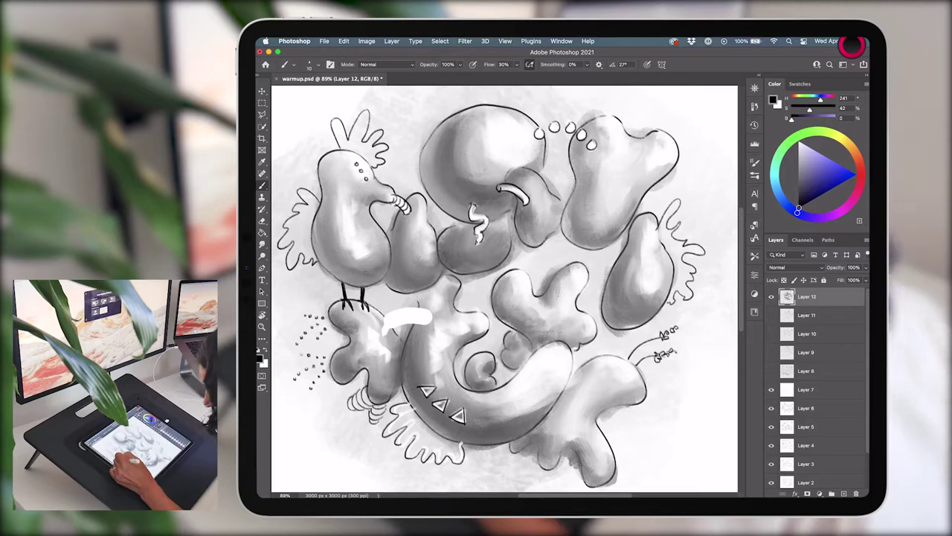
- Ink a crown, curly lines and tufts, then start soft grey charcoal blobs on a new sheet
drag(473, 113, 484, 112)
drag(525, 268, 542, 249)
drag(553, 264, 572, 262)
mouse_move(548, 392)
mouse_down()
mouse_move(560, 407)
mouse_move(640, 405)
mouse_up()
drag(659, 134, 677, 110)
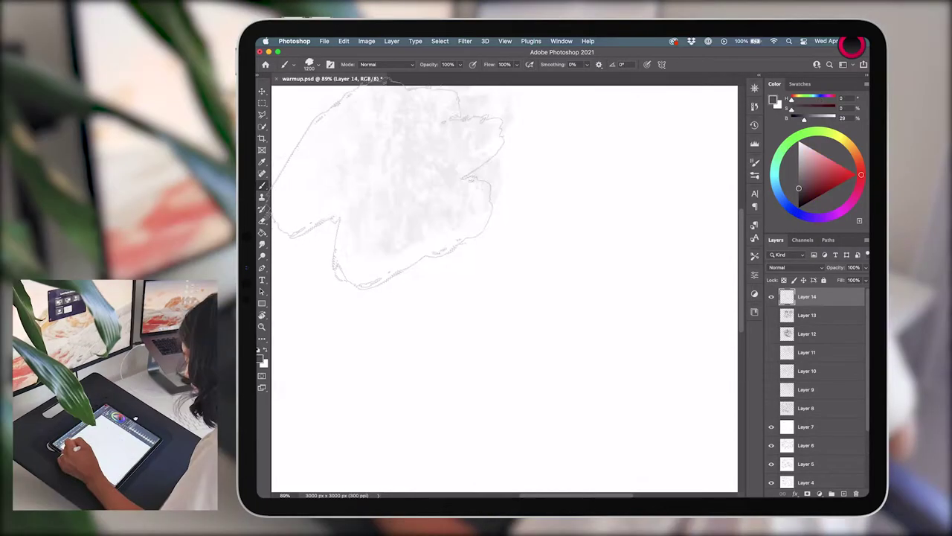
drag(313, 157, 453, 267)
mouse_move(521, 179)
mouse_down()
mouse_move(669, 313)
mouse_move(380, 384)
mouse_move(513, 432)
mouse_move(595, 149)
mouse_up()
- Fill the sheet with more soft grey charcoal blobs, including the upper and lower left
drag(536, 193, 387, 156)
drag(320, 208, 432, 327)
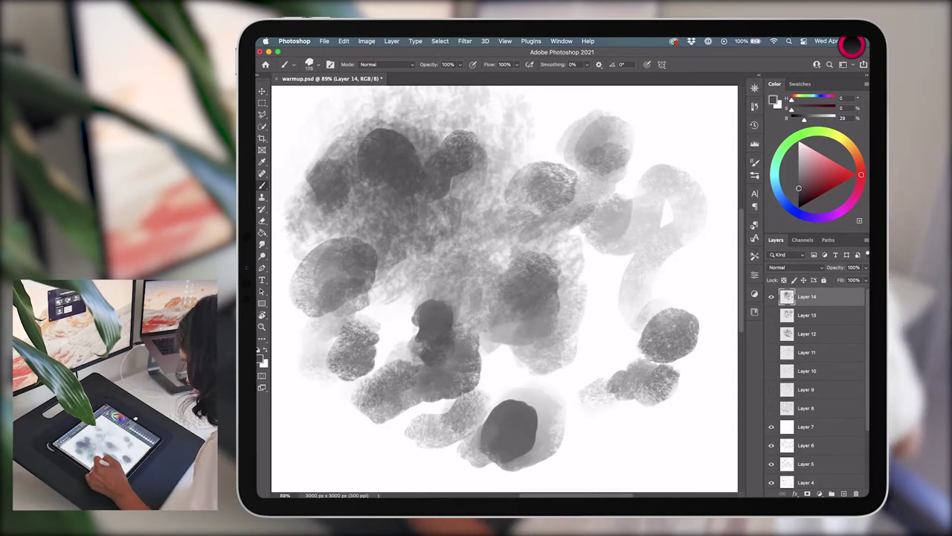
drag(320, 416, 402, 435)
- Outline the mushroom, central, bottom and top blobs in dark ink
mouse_move(376, 256)
mouse_down()
mouse_move(297, 276)
mouse_move(376, 350)
mouse_up()
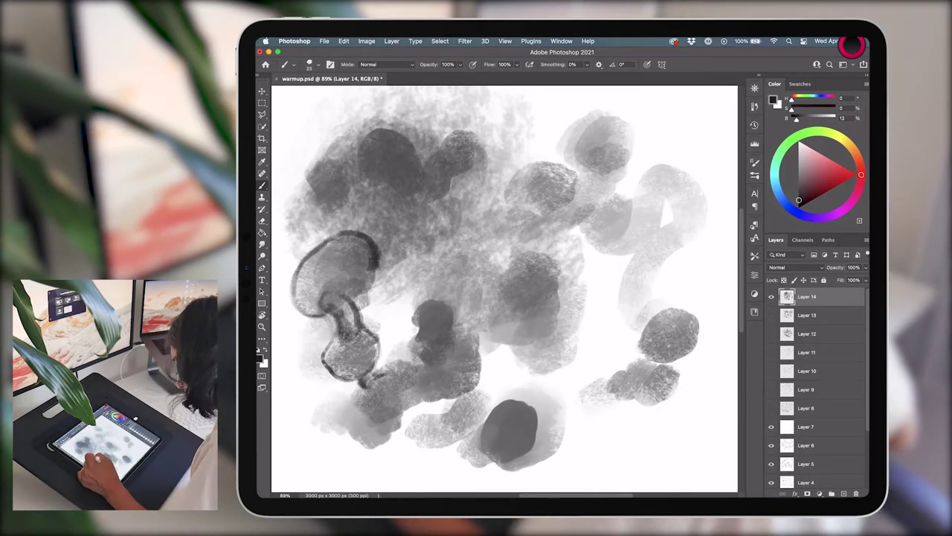
drag(297, 261, 350, 376)
mouse_move(446, 312)
mouse_down()
mouse_move(480, 390)
mouse_move(406, 397)
mouse_move(417, 305)
mouse_up()
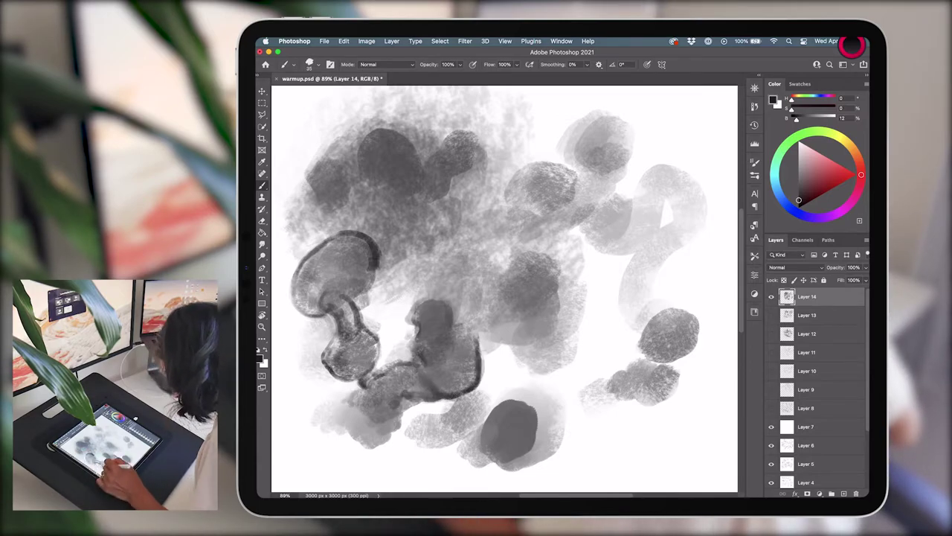
mouse_move(334, 398)
mouse_down()
mouse_move(476, 442)
mouse_move(561, 431)
mouse_move(498, 429)
mouse_up()
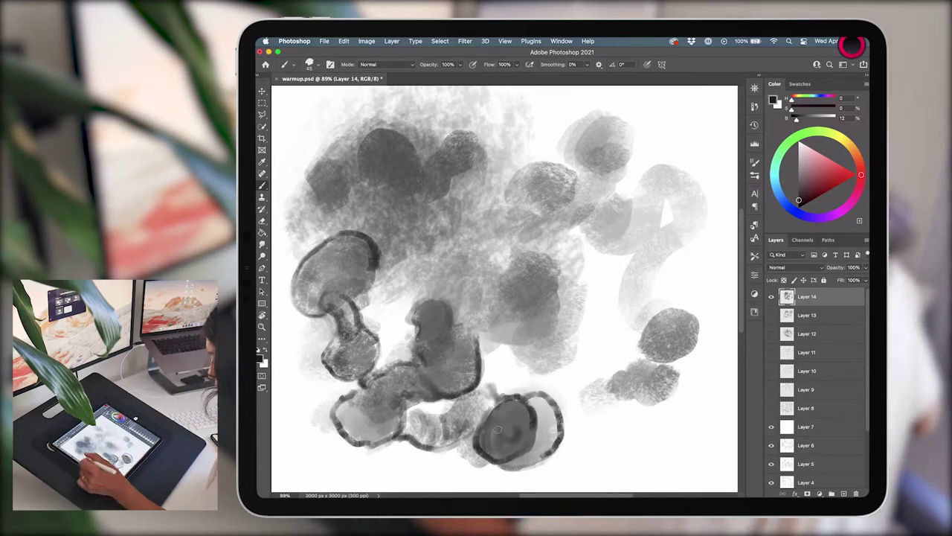
mouse_move(483, 298)
mouse_down()
mouse_move(565, 320)
mouse_move(495, 349)
mouse_move(375, 290)
mouse_move(302, 220)
mouse_up()
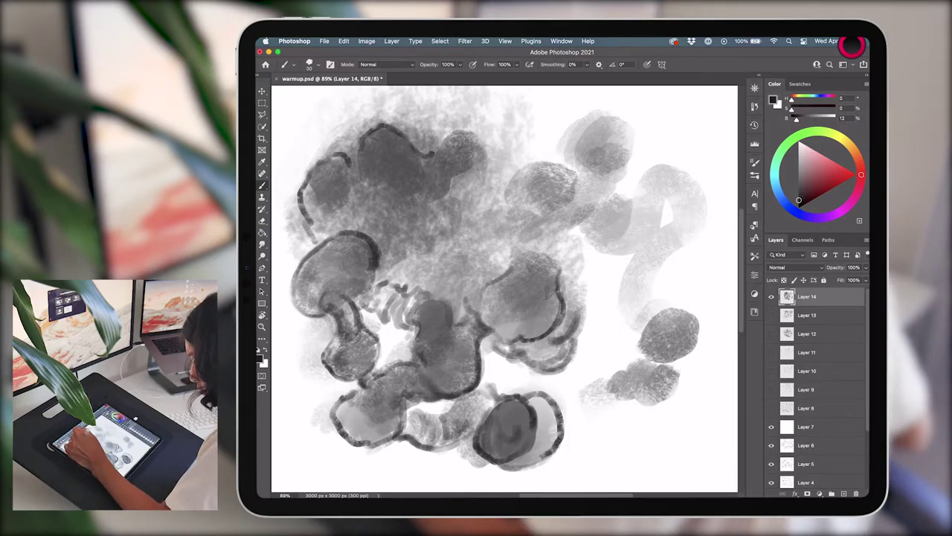
mouse_move(476, 134)
mouse_down()
mouse_move(331, 142)
mouse_move(446, 245)
mouse_move(633, 134)
mouse_move(520, 149)
mouse_up()
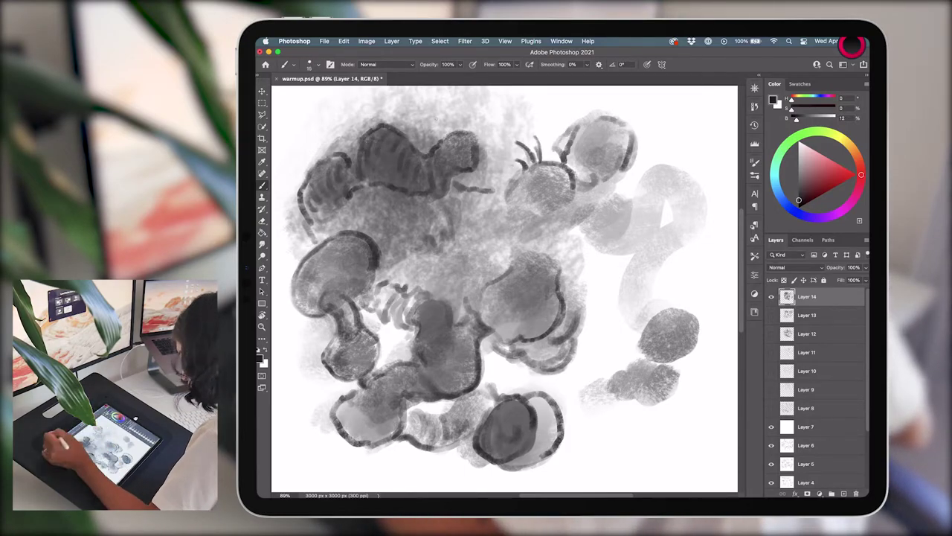
- Add curly squiggles to the top blobs and three stipple dots by the lower-left blob
drag(297, 174, 328, 141)
drag(359, 130, 414, 128)
drag(482, 377, 509, 369)
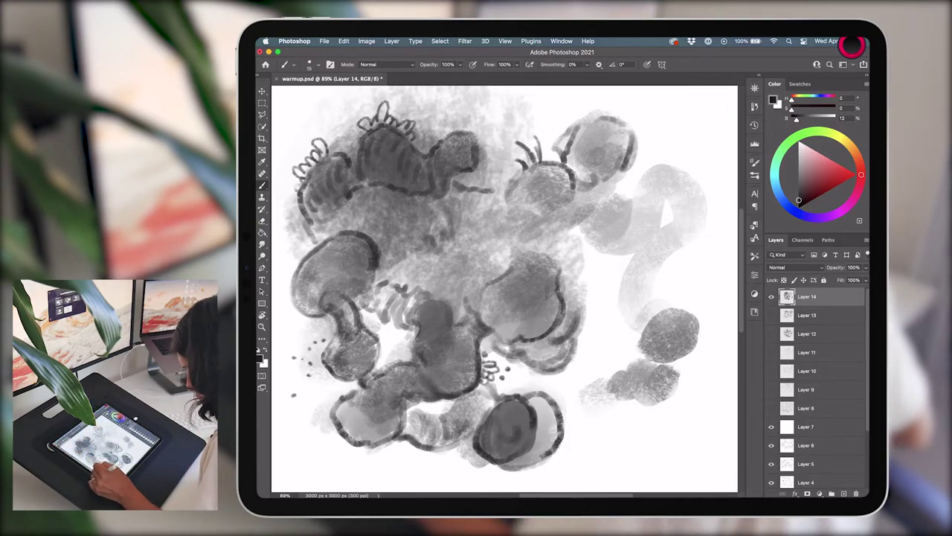
click(304, 395)
click(314, 402)
click(321, 413)
- Outline the right S-shape and lower-right blobs and darken their shading
drag(707, 216, 619, 331)
drag(575, 212, 587, 335)
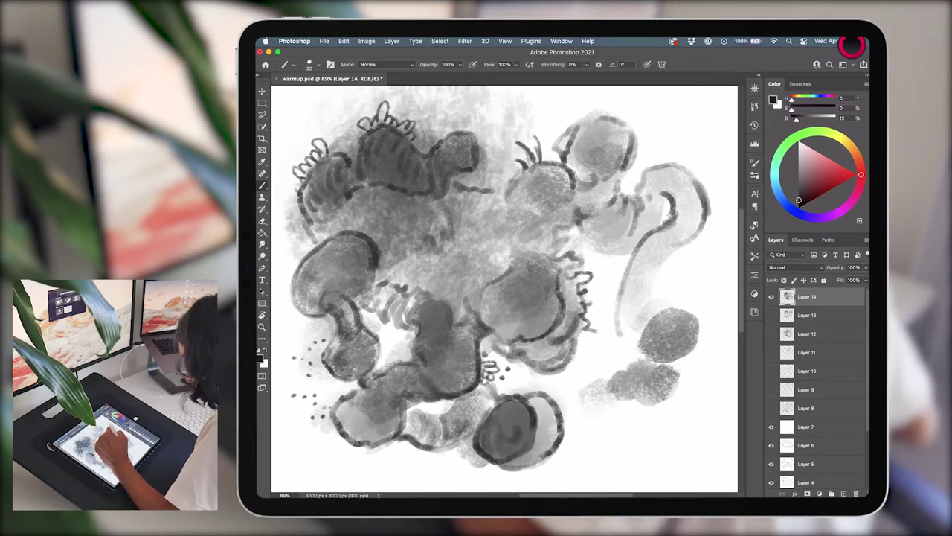
mouse_move(649, 313)
mouse_down()
mouse_move(695, 387)
mouse_move(607, 305)
mouse_up()
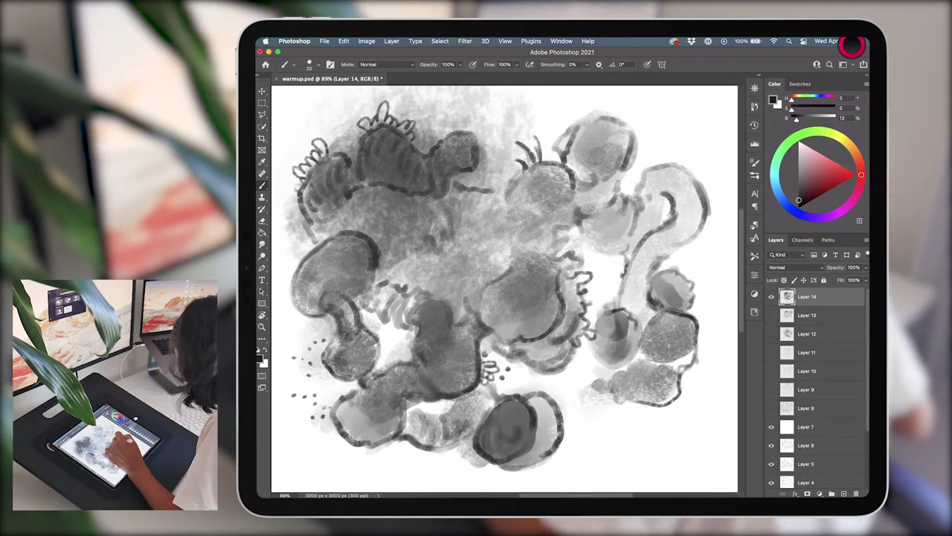
drag(662, 283, 670, 357)
drag(618, 320, 647, 387)
- Finish with wavy squiggles, whisker lines and small tufts on the right
drag(677, 164, 681, 152)
drag(581, 372, 588, 446)
drag(604, 409, 673, 469)
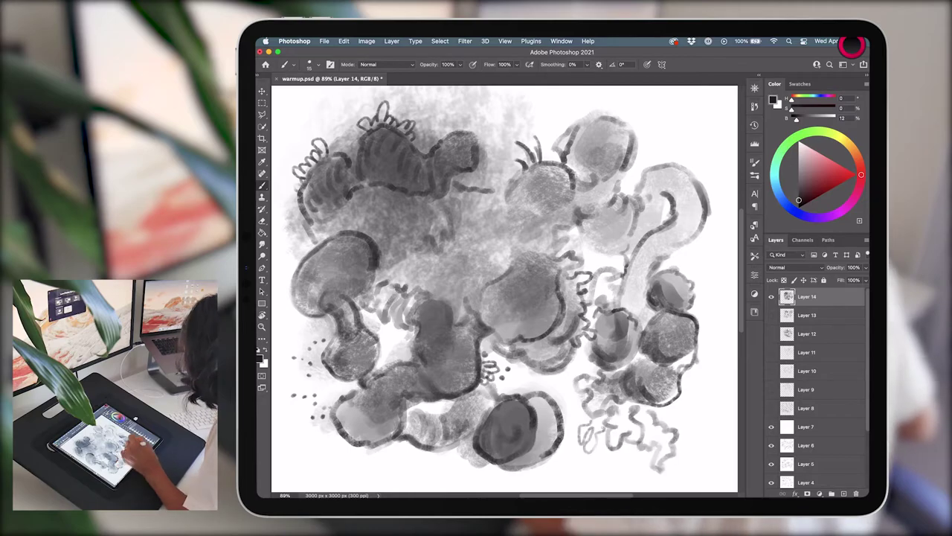
drag(700, 320, 718, 297)
drag(681, 387, 725, 446)
- On a new blank layer, draw the first blind-contour face with jaw, nose and lips
key(ctrl+shift+alt+n)
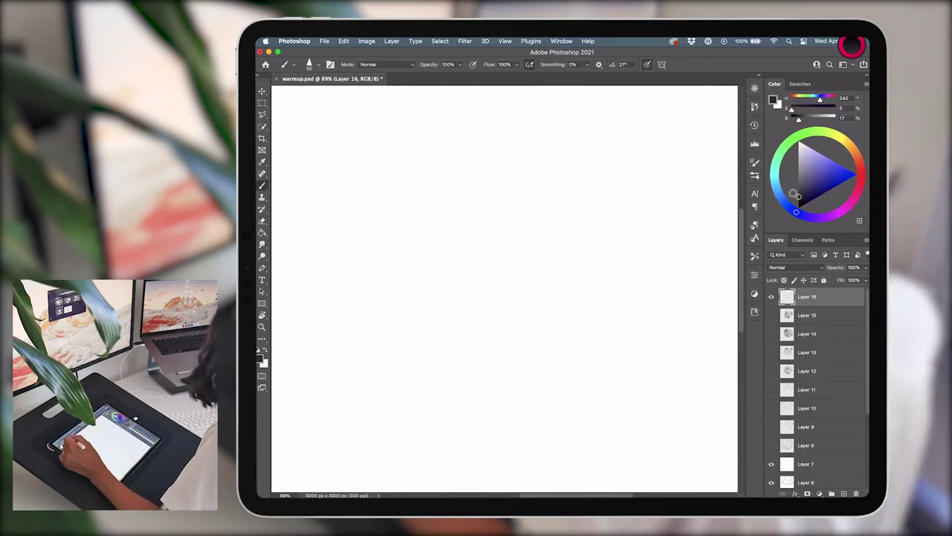
drag(369, 200, 402, 215)
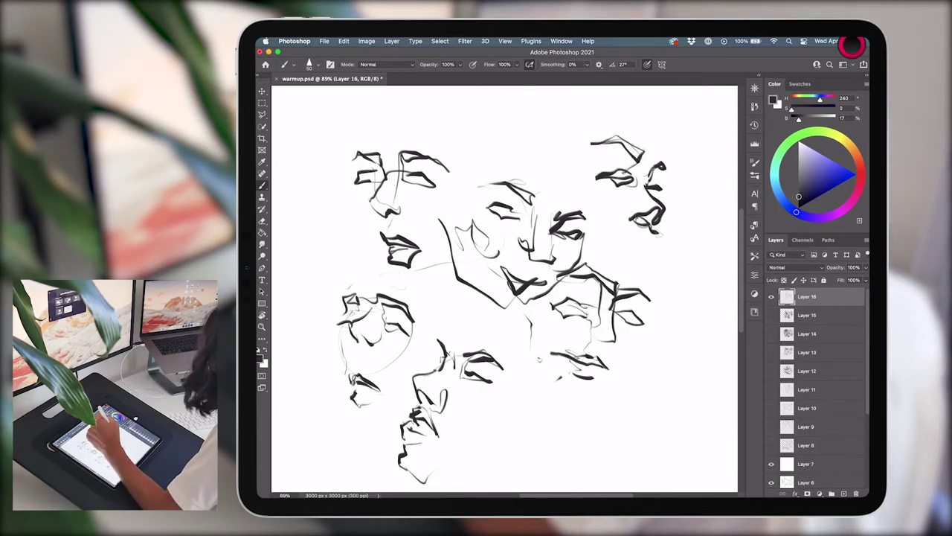
drag(650, 254, 640, 277)
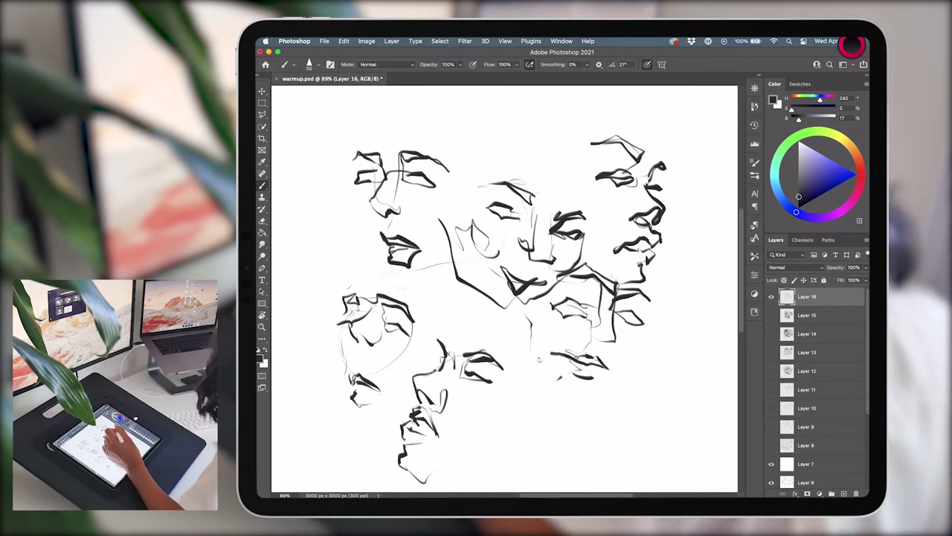
mouse_move(649, 335)
mouse_down()
mouse_move(675, 365)
mouse_move(659, 380)
mouse_move(704, 408)
mouse_up()
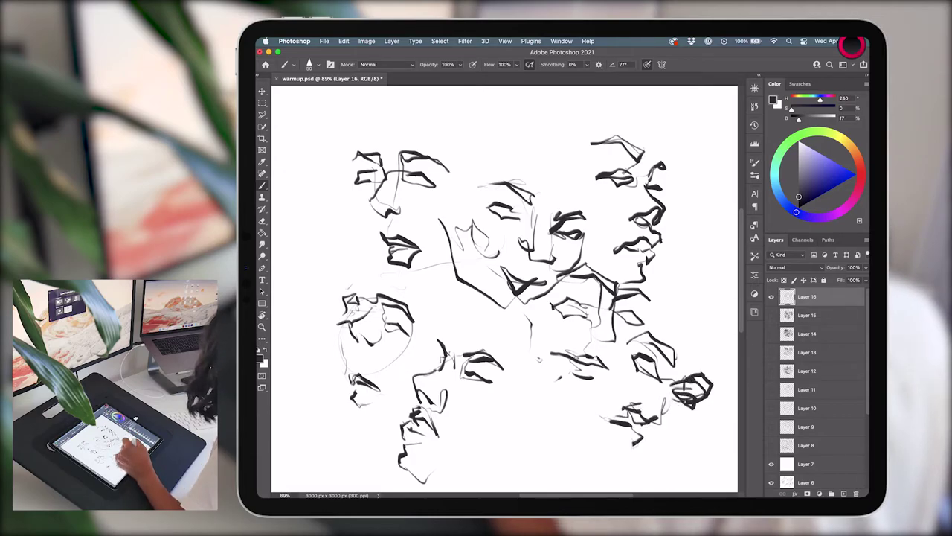
drag(602, 439, 629, 448)
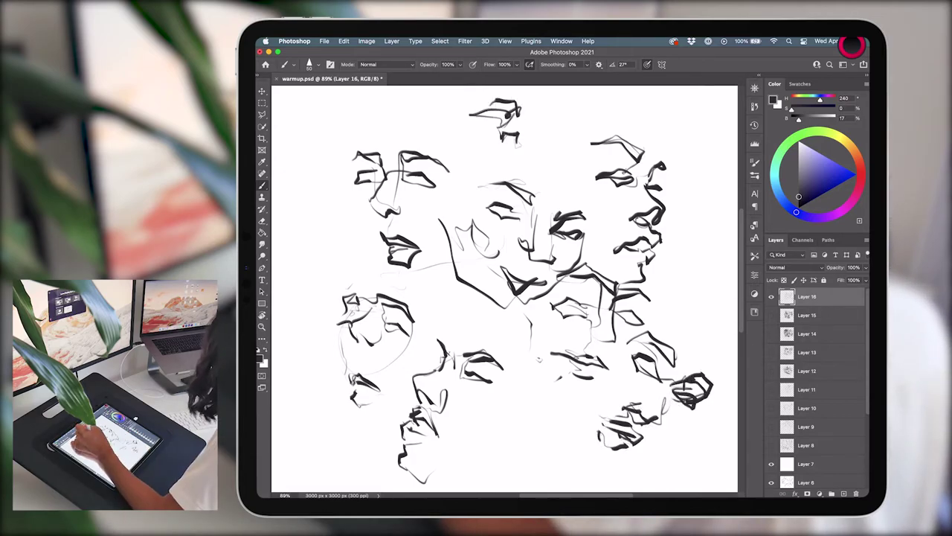
- Sketch an eye and brow in the centre and a small top-left face with jaw
drag(493, 171, 532, 185)
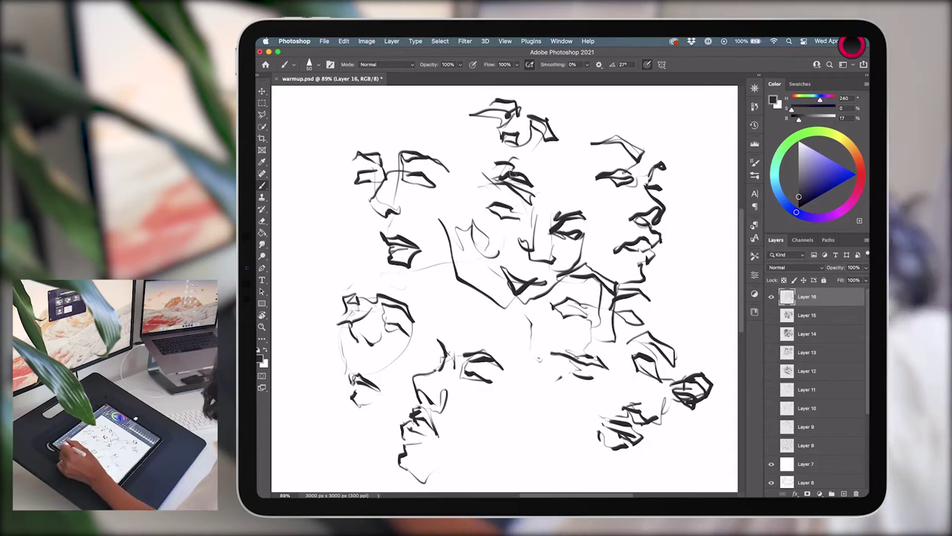
drag(291, 102, 311, 120)
drag(301, 123, 291, 137)
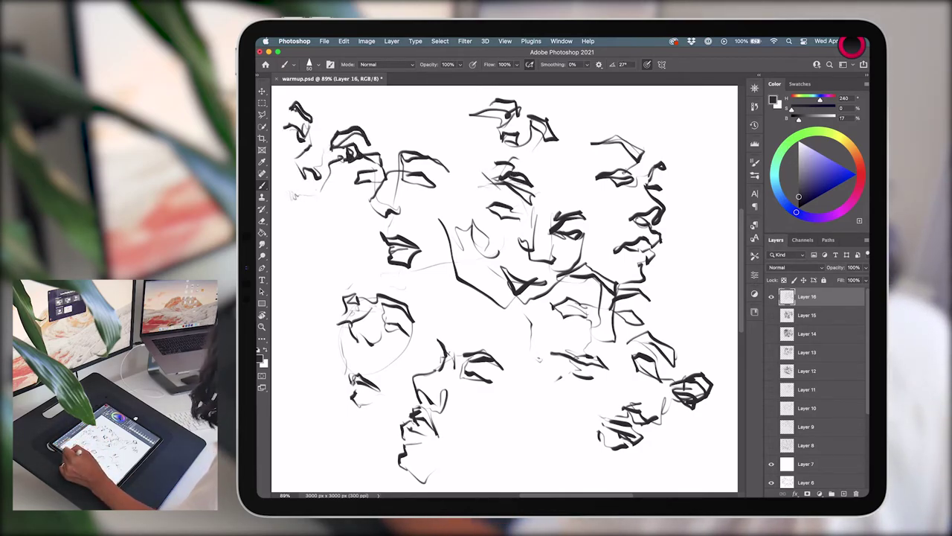
drag(280, 202, 318, 218)
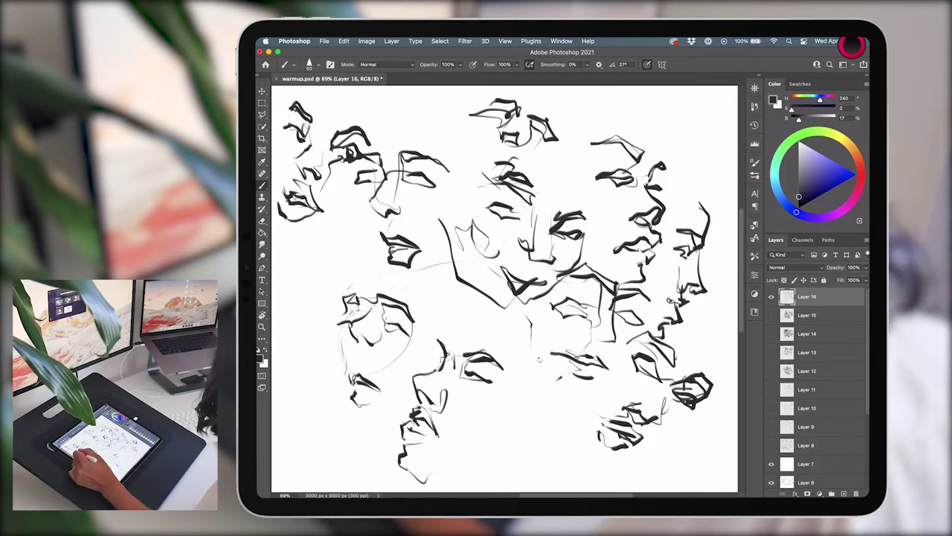
drag(329, 213, 324, 227)
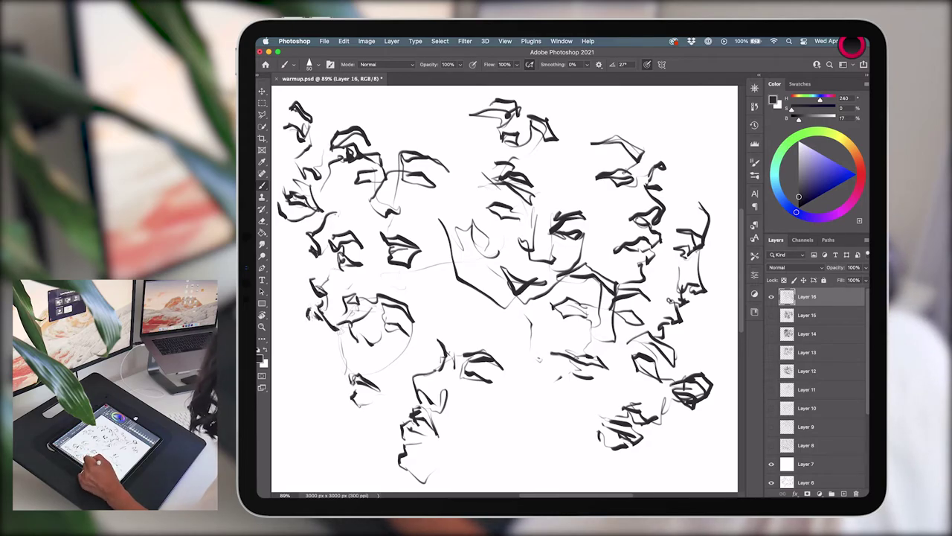
- Add a middle-left stroke and another blind-contour face near the lower middle
drag(330, 332, 318, 362)
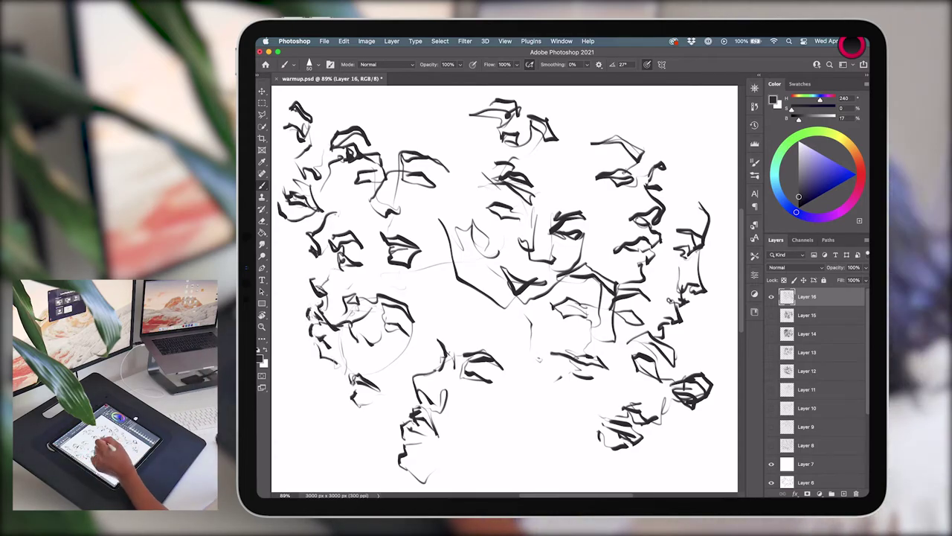
mouse_move(497, 394)
mouse_down()
mouse_move(556, 381)
mouse_move(522, 435)
mouse_up()
drag(545, 393, 565, 380)
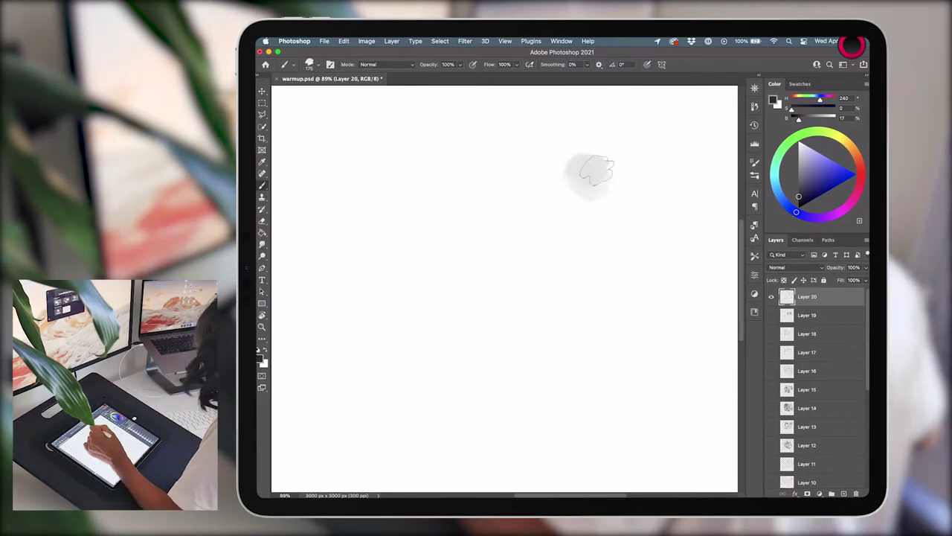
- Shade a grey head at upper right, darkening its features and outlining skull, ear and jaw
drag(573, 156, 655, 238)
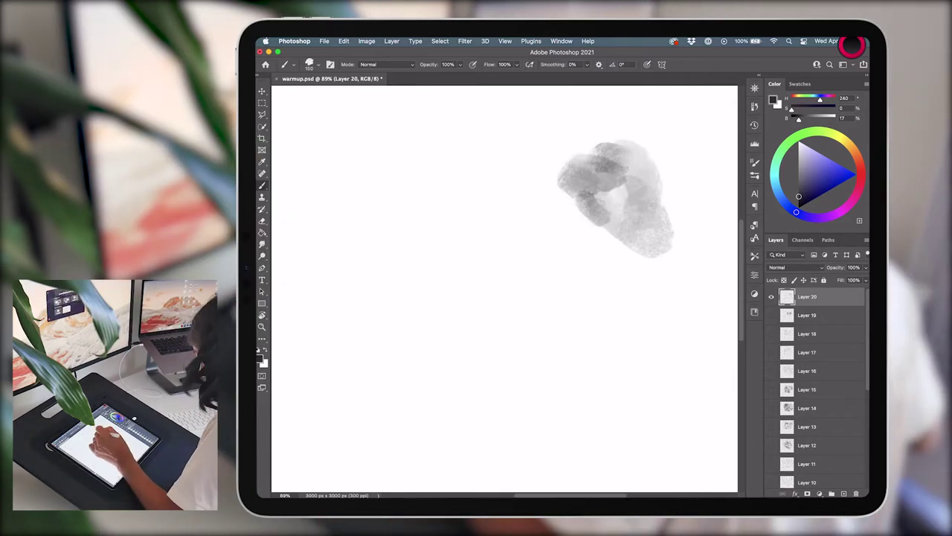
drag(588, 182, 633, 219)
drag(573, 231, 647, 283)
drag(648, 182, 666, 215)
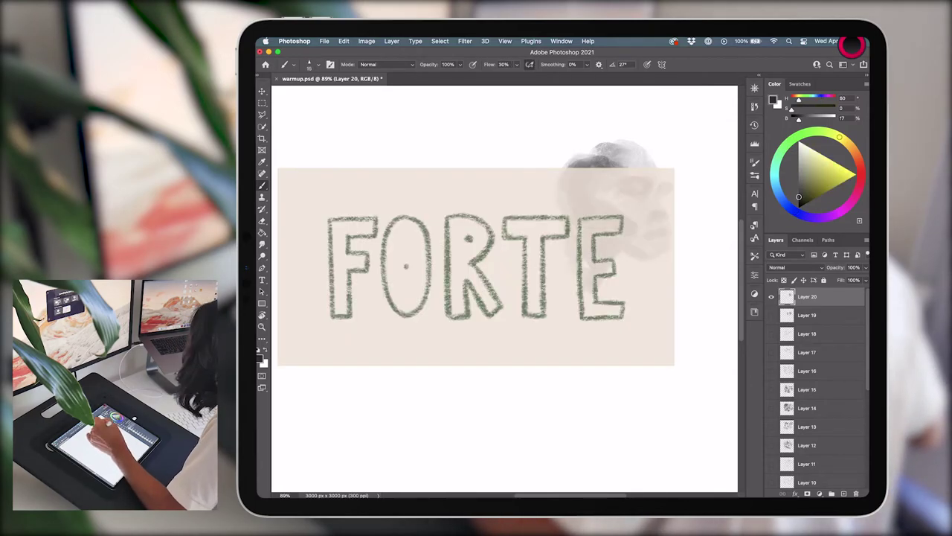
click(861, 174)
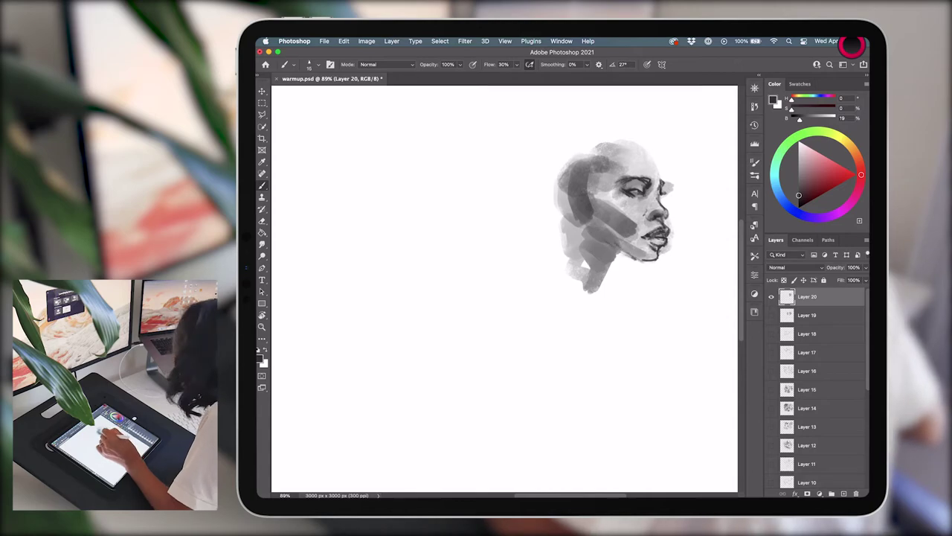
drag(584, 223, 638, 259)
mouse_move(576, 145)
mouse_down()
mouse_move(551, 216)
mouse_move(661, 160)
mouse_up()
mouse_move(598, 194)
mouse_down()
mouse_move(636, 242)
mouse_move(595, 239)
mouse_up()
- Paint a second loosely shaded head on the left with eyebrows, cheek, jaw and neck
drag(454, 201, 424, 312)
mouse_move(417, 253)
mouse_down()
mouse_move(464, 260)
mouse_move(446, 327)
mouse_move(487, 275)
mouse_up()
drag(413, 218, 404, 272)
drag(418, 265, 450, 254)
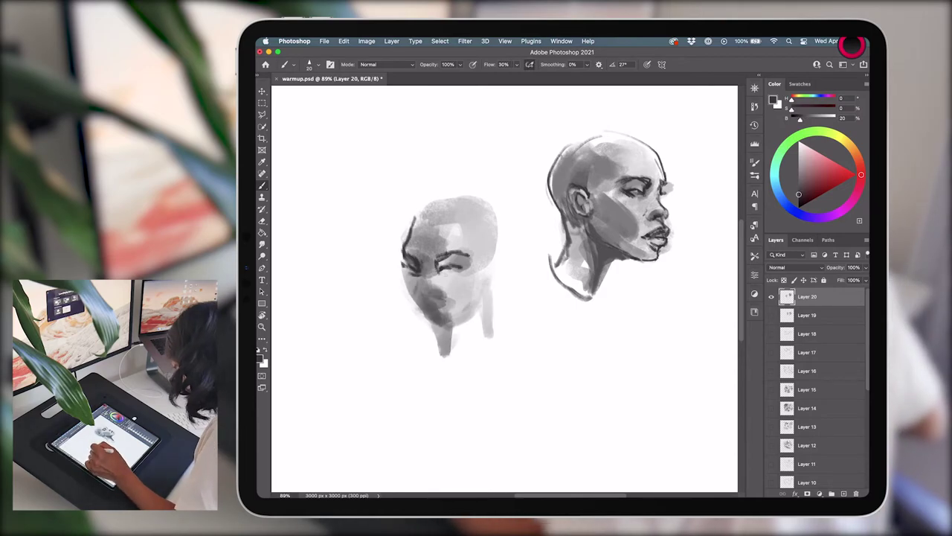
drag(502, 267, 450, 328)
key(super+z)
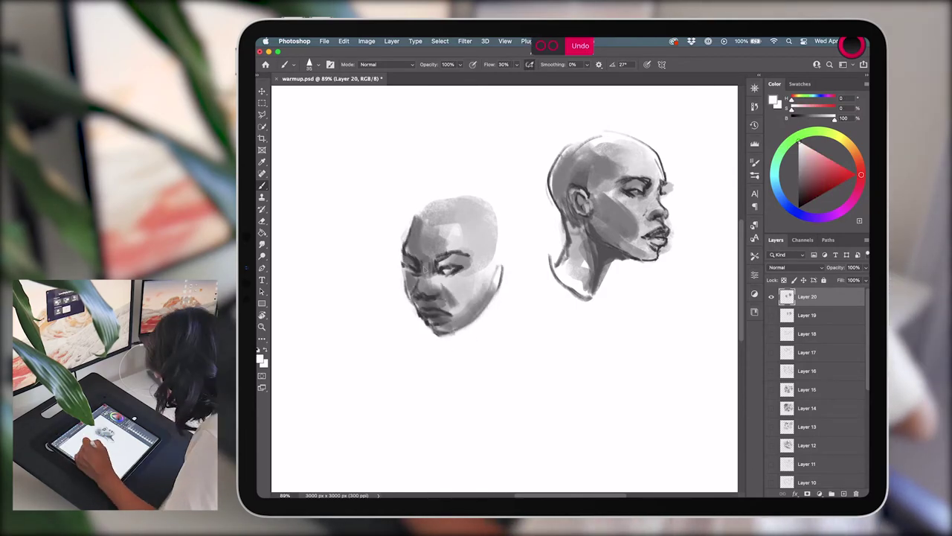
drag(468, 229, 480, 257)
drag(499, 268, 444, 333)
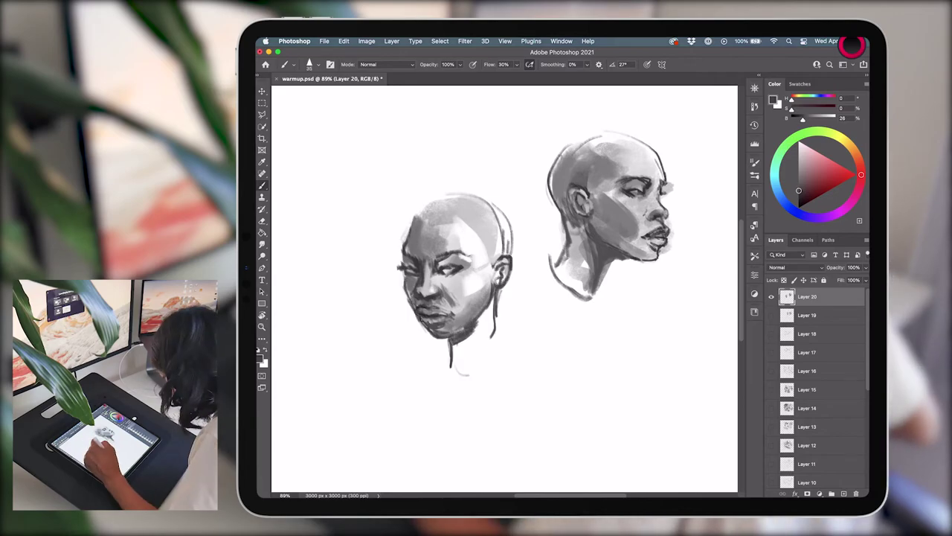
drag(497, 313, 454, 365)
- With a large textured brush, block in an upper-left head with dark hair and white highlights
click(310, 64)
click(327, 267)
drag(402, 126, 363, 226)
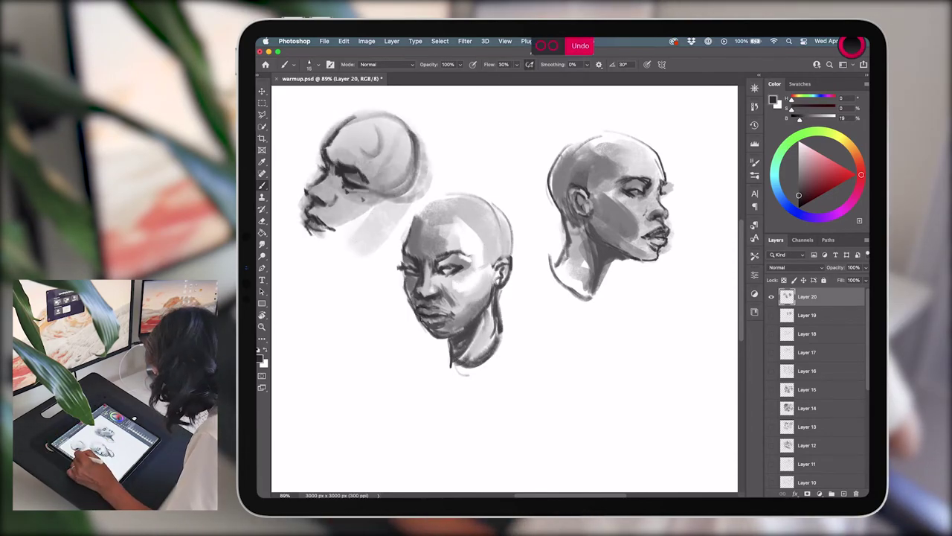
drag(307, 249, 394, 231)
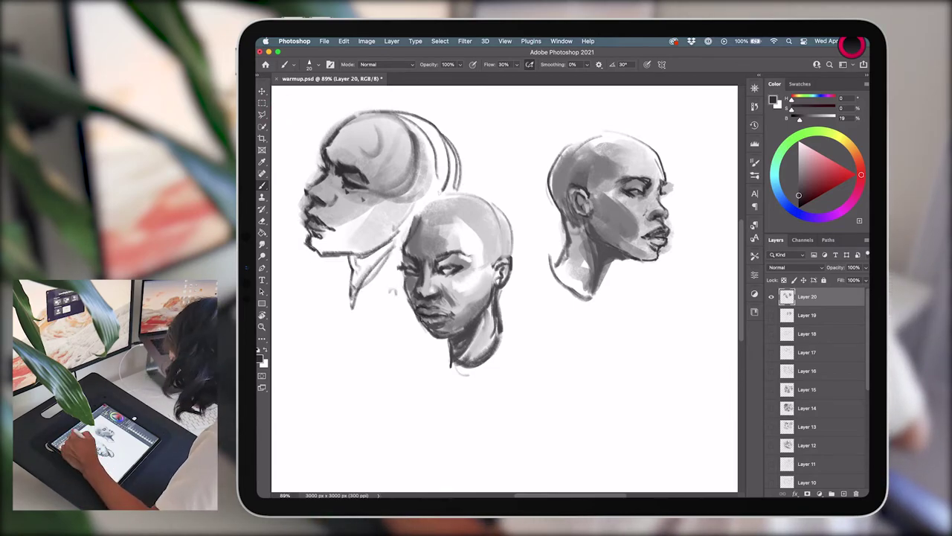
mouse_move(446, 171)
mouse_down()
mouse_move(372, 126)
mouse_move(446, 134)
mouse_up()
key(x)
mouse_move(342, 119)
mouse_down()
mouse_move(335, 130)
mouse_move(454, 164)
mouse_up()
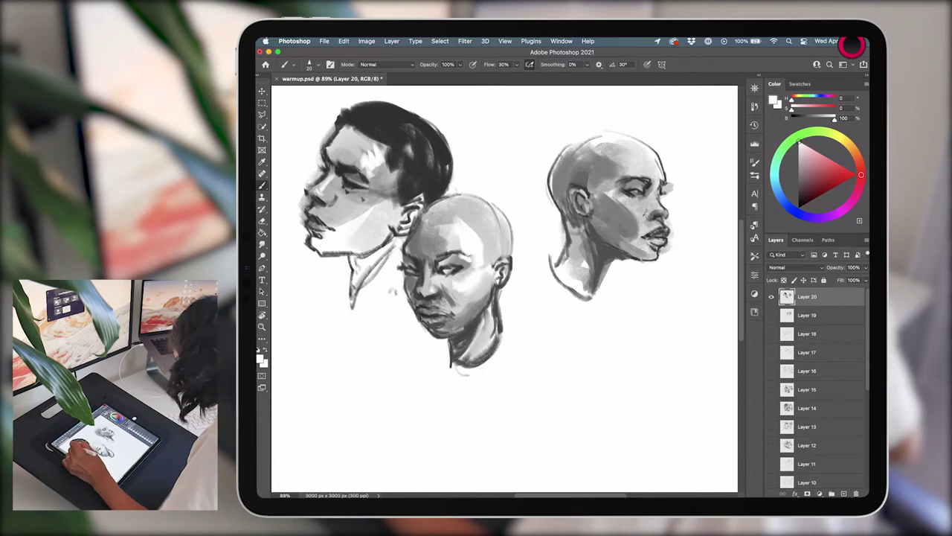
drag(335, 245, 409, 186)
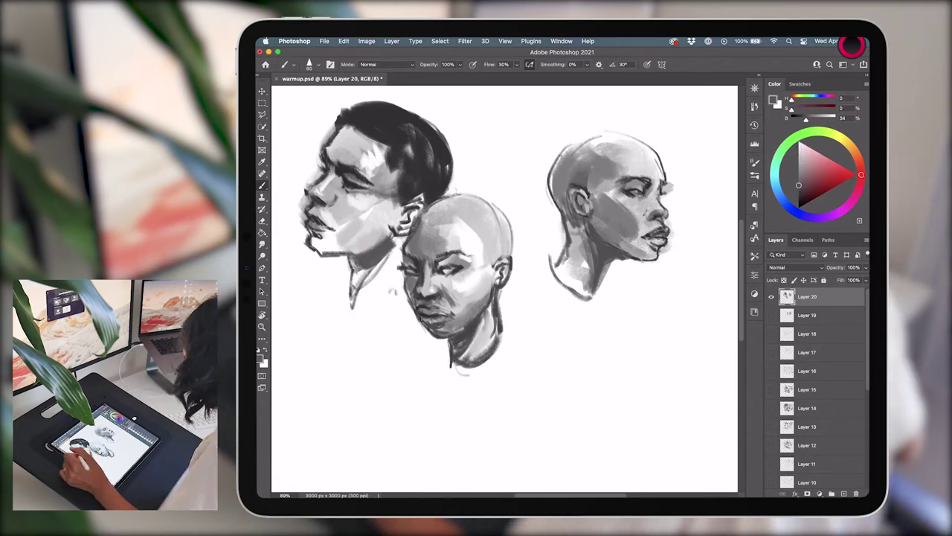
drag(350, 238, 387, 290)
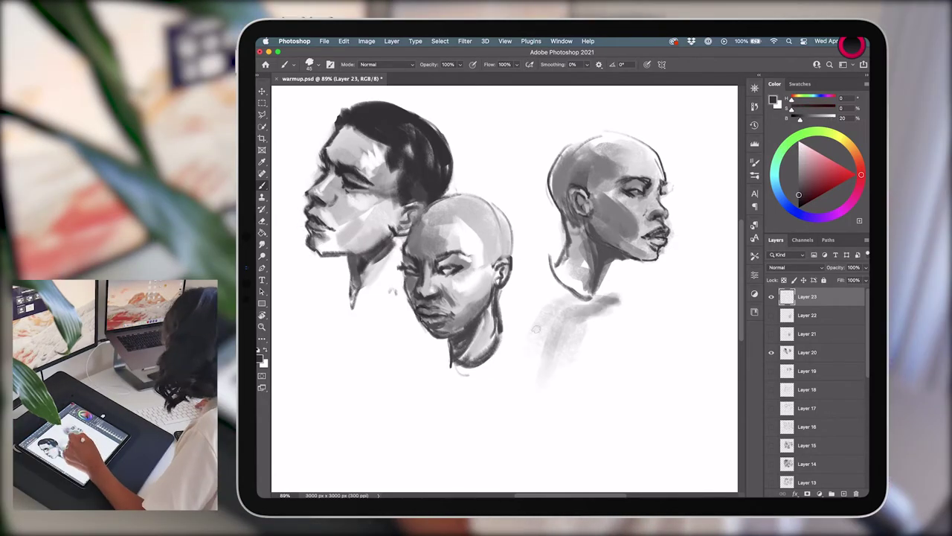
- Rough in a lower portrait below the right head, then outline its hair, jaw and mouth
drag(550, 312, 633, 402)
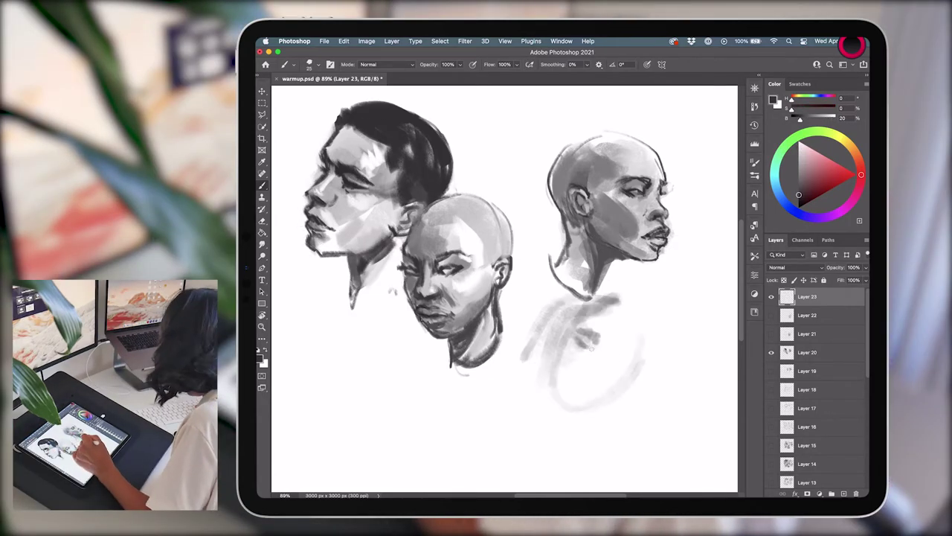
drag(580, 335, 625, 380)
drag(610, 305, 640, 447)
drag(551, 372, 483, 461)
key(shift+3)
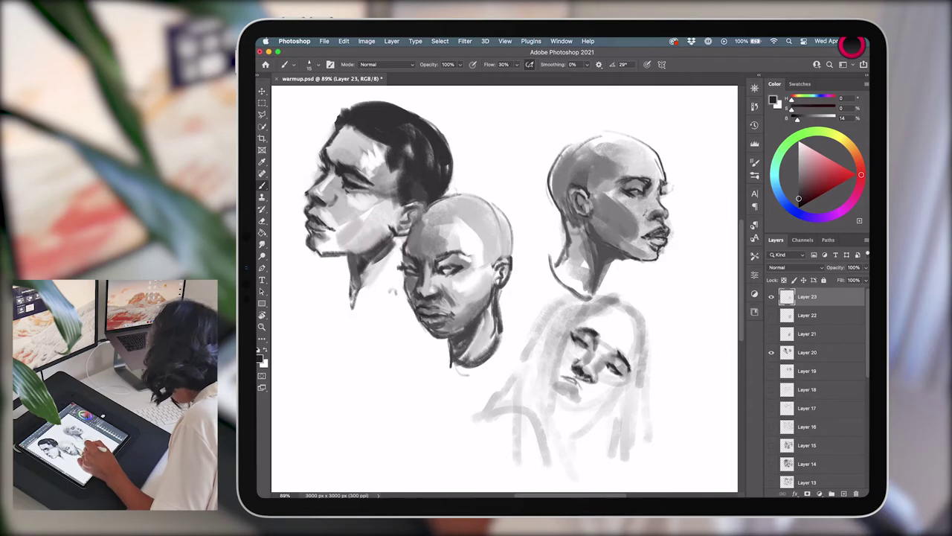
drag(560, 379, 581, 397)
drag(576, 316, 577, 413)
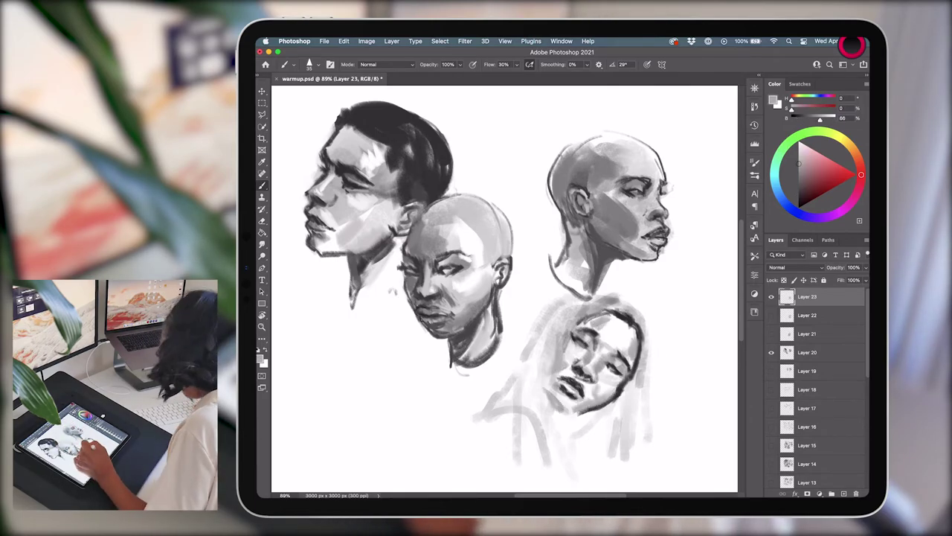
- Give the lower portrait long dark hair, lighter grey softening and near-black accents by the mouth
mouse_move(595, 305)
mouse_down()
mouse_move(520, 402)
mouse_move(506, 461)
mouse_up()
drag(543, 402, 476, 461)
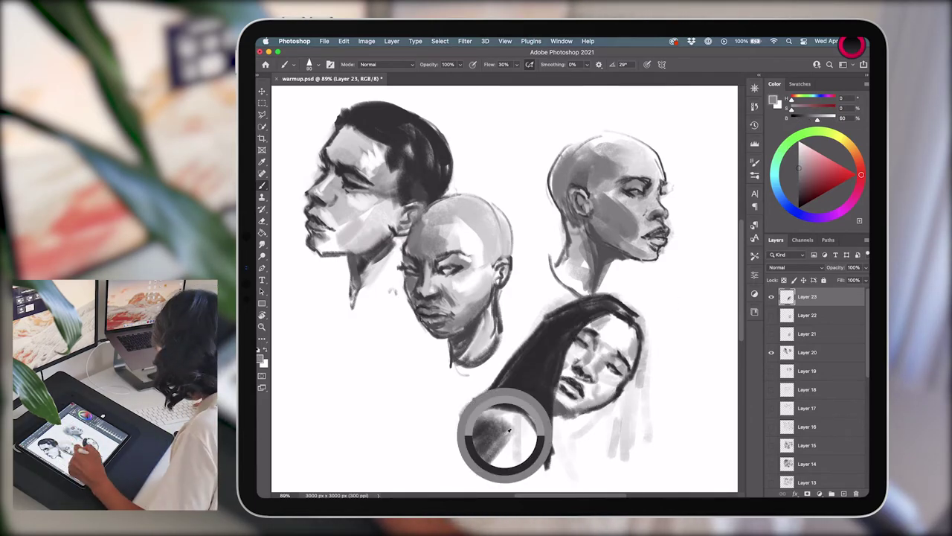
drag(640, 320, 617, 476)
key(ctrl+z)
drag(573, 417, 565, 470)
drag(536, 429, 554, 491)
drag(644, 335, 641, 401)
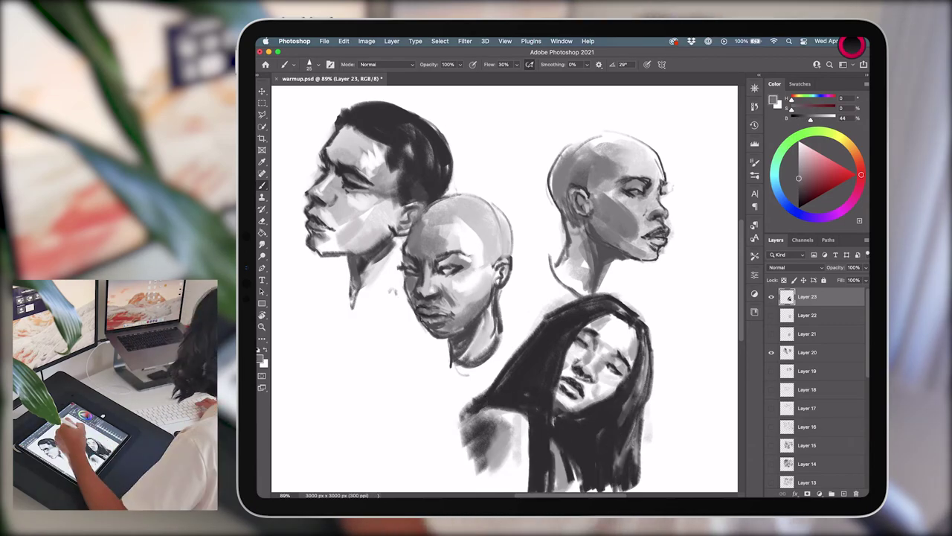
drag(539, 415, 531, 418)
click(798, 167)
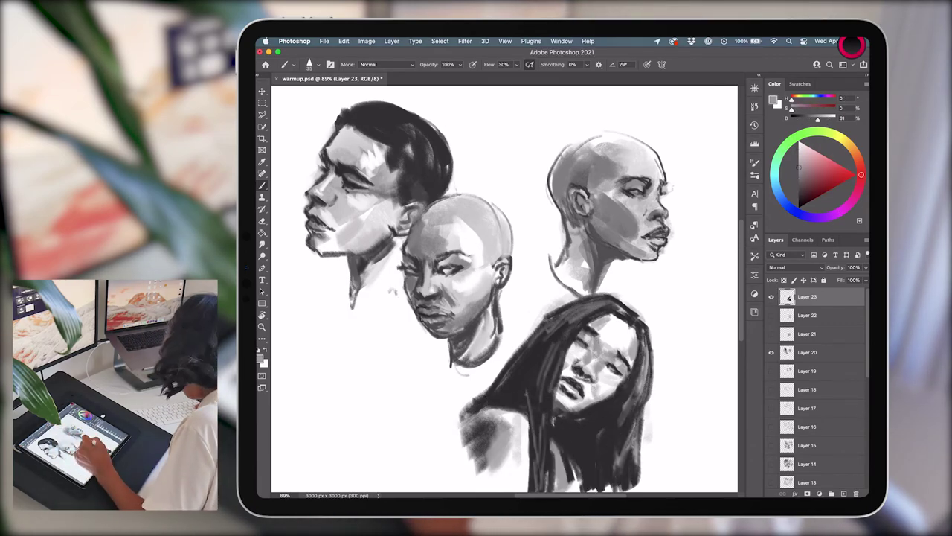
click(798, 196)
drag(561, 380, 584, 391)
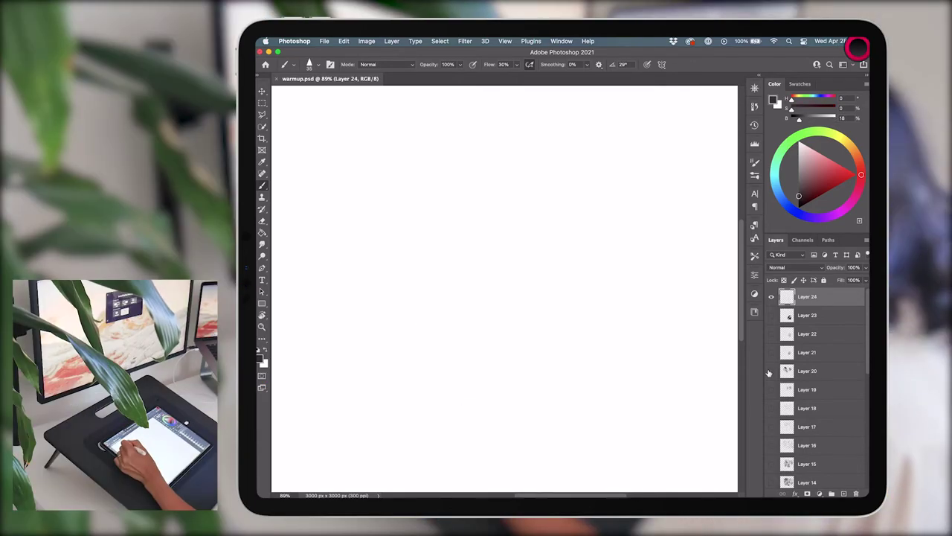
- In mid grey, sketch a first cat and a standing cat with tail, legs and darker contour
click(798, 178)
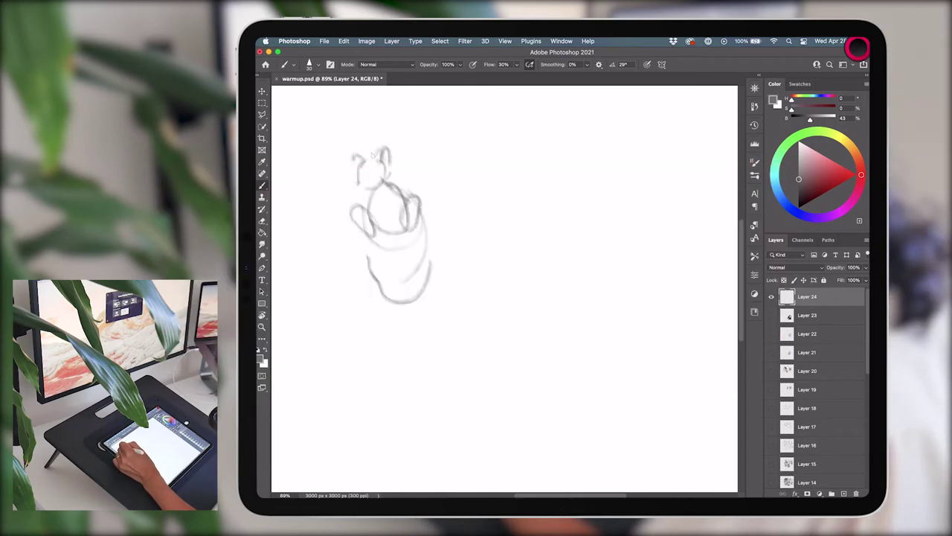
drag(368, 238, 342, 318)
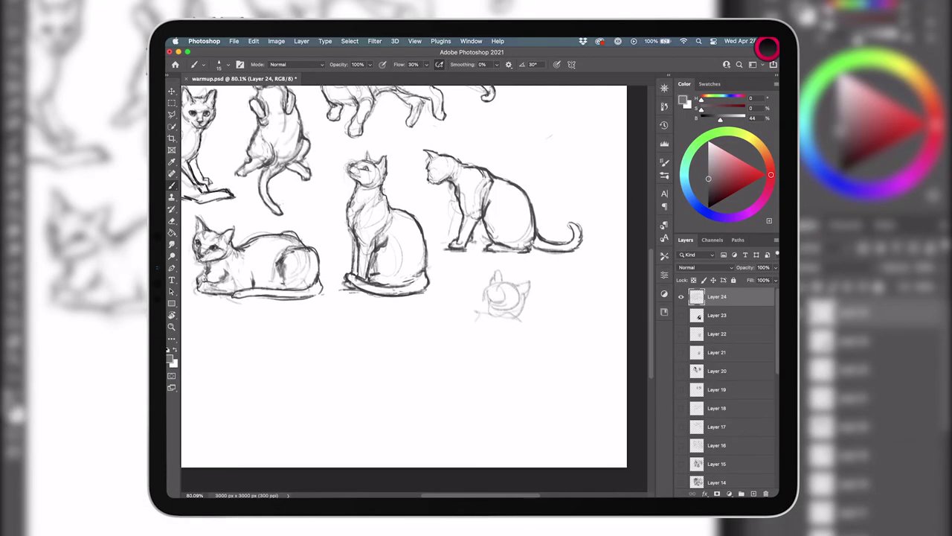
mouse_move(491, 283)
mouse_down()
mouse_move(476, 402)
mouse_move(579, 357)
mouse_up()
drag(467, 272, 498, 287)
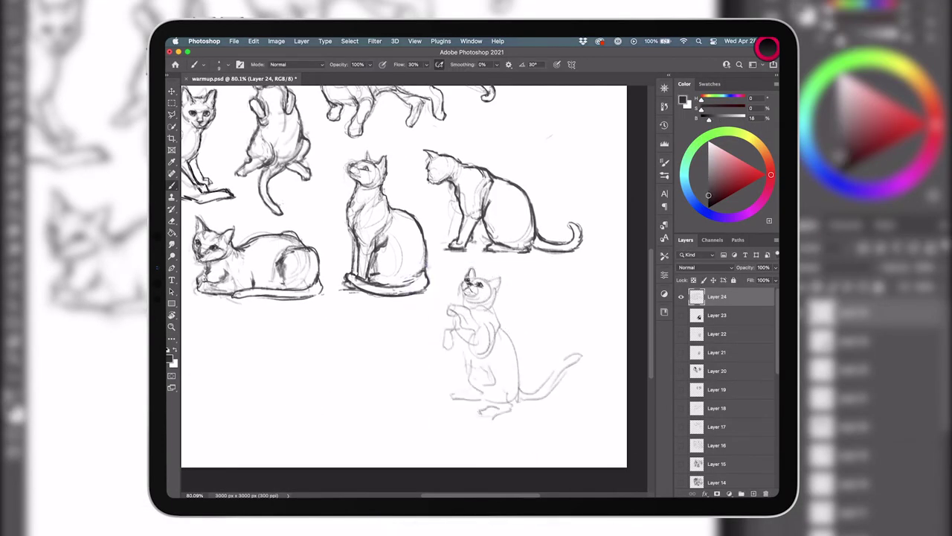
alt+click(457, 312)
drag(512, 327, 483, 411)
- Sketch a faint sitting cat at left, ink its contours and erase stray lines
drag(447, 297, 580, 245)
mouse_move(305, 253)
mouse_down()
mouse_move(349, 380)
mouse_move(417, 368)
mouse_up()
mouse_move(287, 257)
mouse_down()
mouse_move(309, 234)
mouse_move(357, 372)
mouse_up()
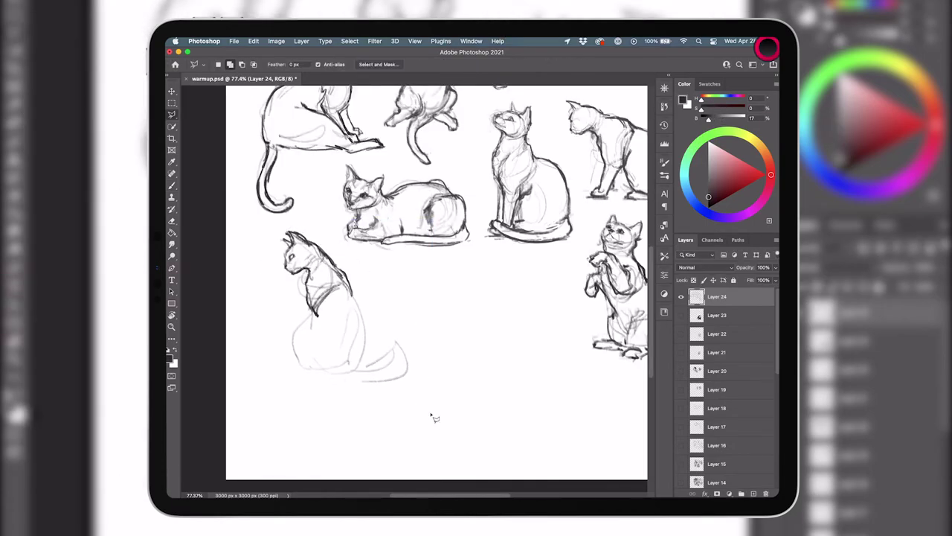
drag(346, 279, 372, 346)
key(e)
mouse_move(324, 301)
mouse_down()
mouse_move(298, 372)
mouse_move(368, 365)
mouse_up()
key(b)
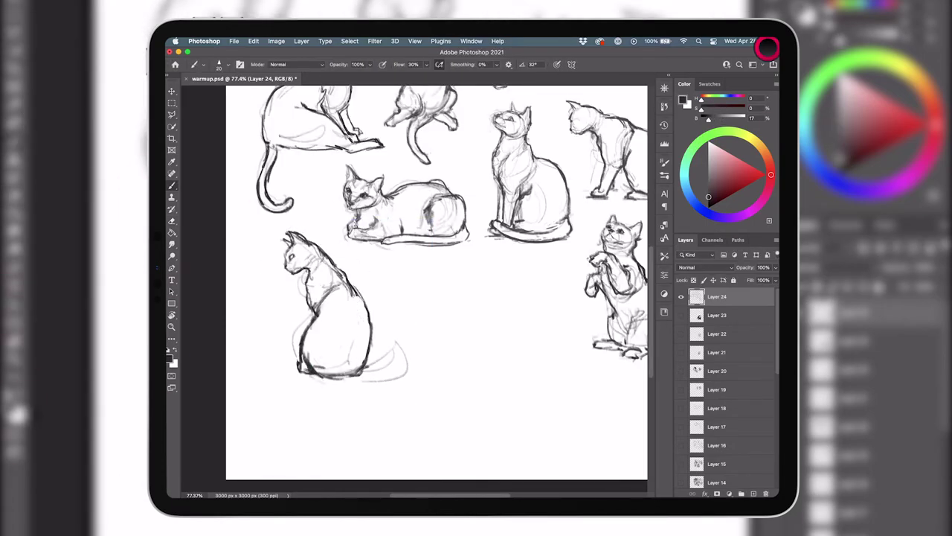
- In lighter grey, block in construction ellipses for a walking cat with legs, tail and head
click(708, 182)
drag(437, 294, 525, 314)
drag(547, 308, 506, 348)
drag(521, 298, 401, 276)
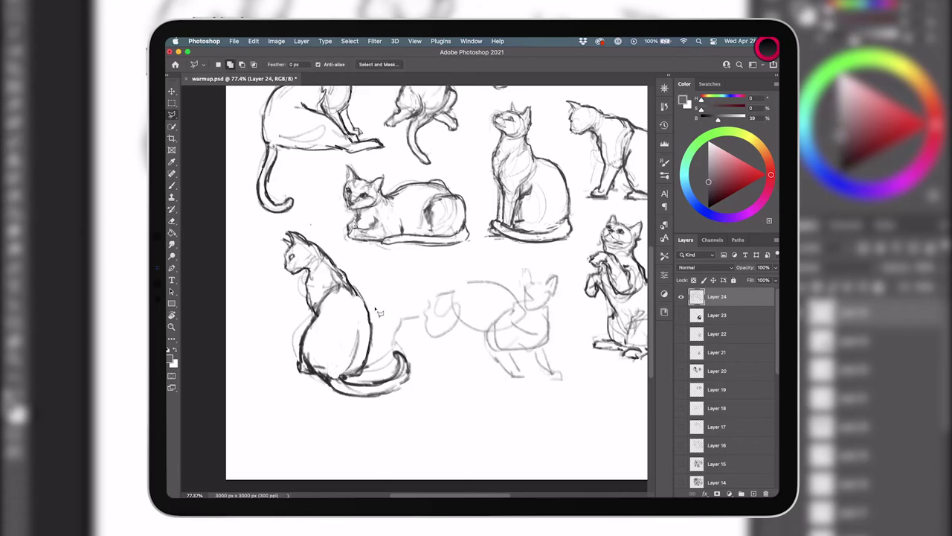
drag(313, 312, 317, 328)
drag(461, 313, 476, 327)
- Refine the walking cat's face and back line in a darker grey
click(708, 194)
drag(524, 286, 554, 305)
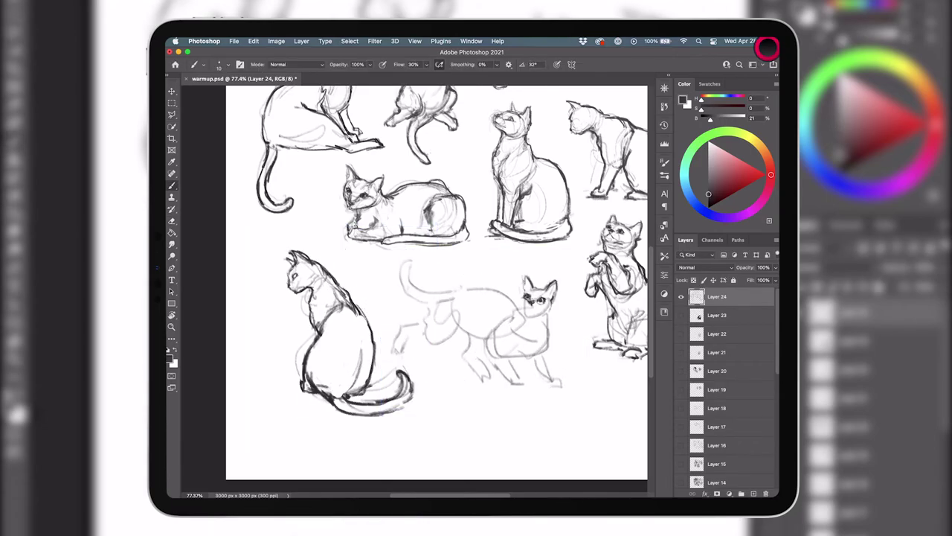
key(x)
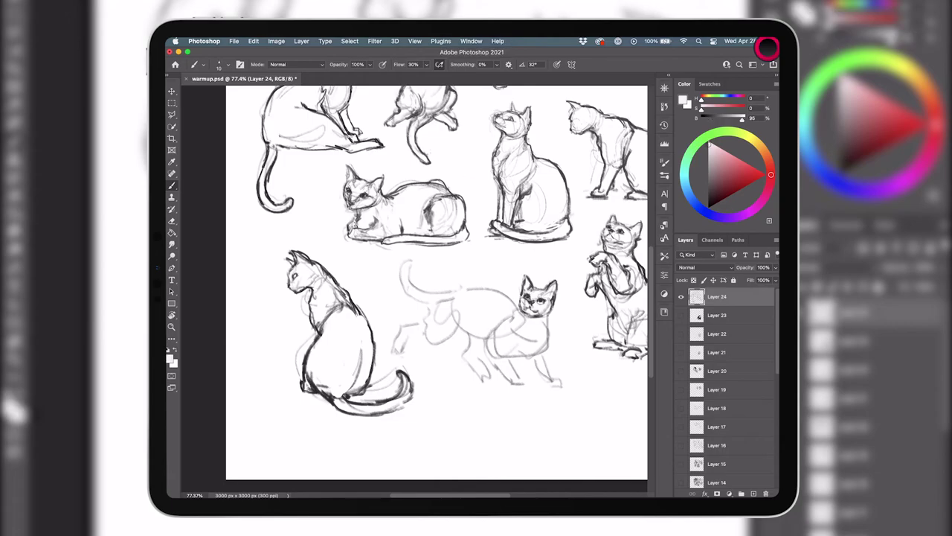
key(x)
click(708, 198)
drag(440, 305, 521, 283)
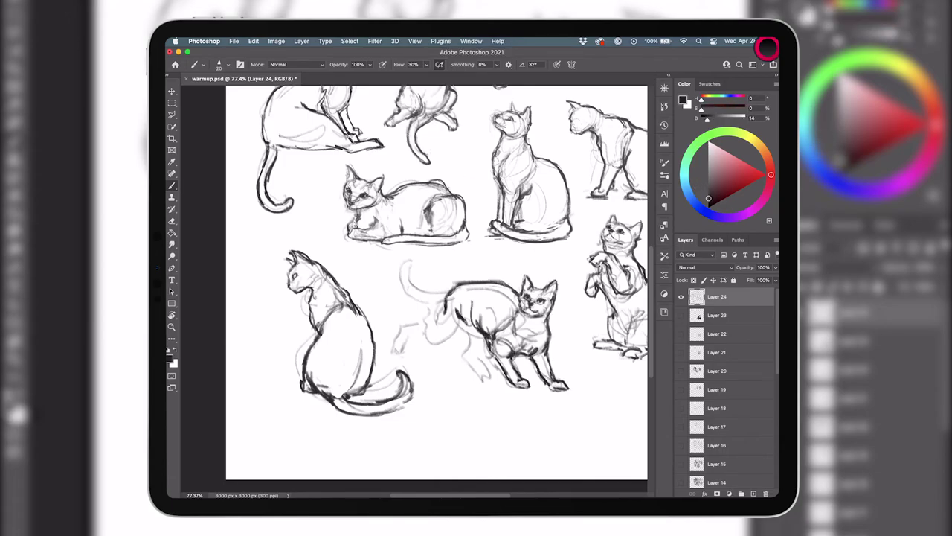
- Erase faint lines, old back-leg lines and chest strays around the walking cat
key(e)
drag(394, 342, 513, 328)
key(b)
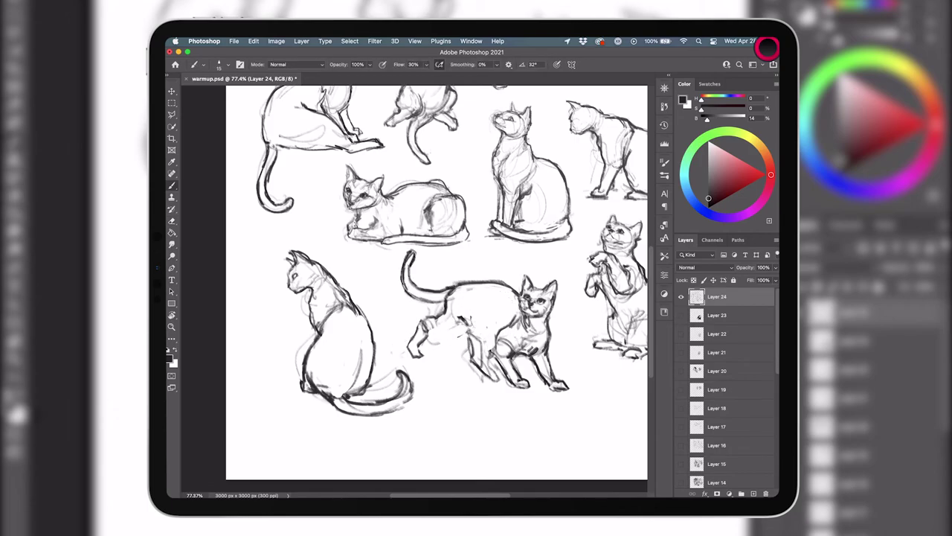
key(e)
drag(411, 353, 442, 313)
key(b)
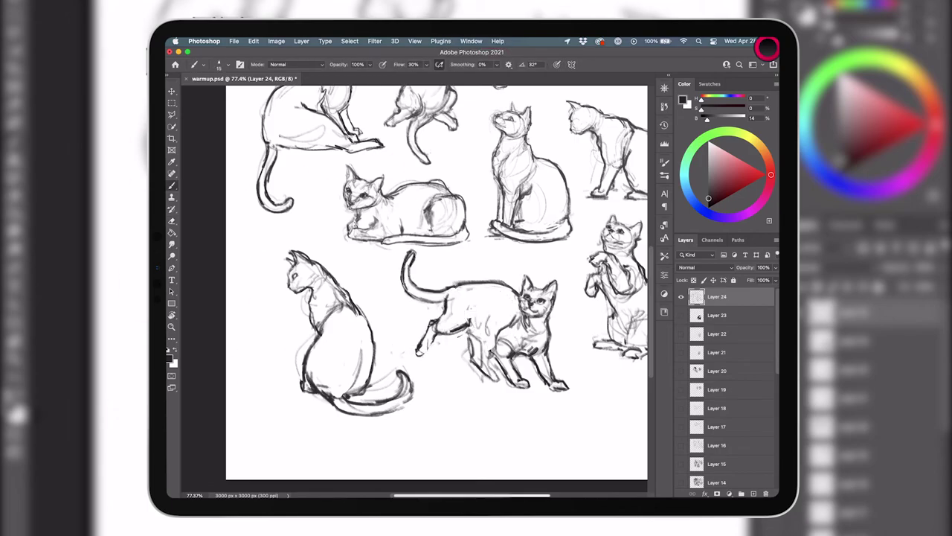
key(e)
drag(521, 383, 502, 339)
key(b)
- Draw the walking cat's belly line and front legs, then lasso-select the cat
drag(492, 328, 523, 350)
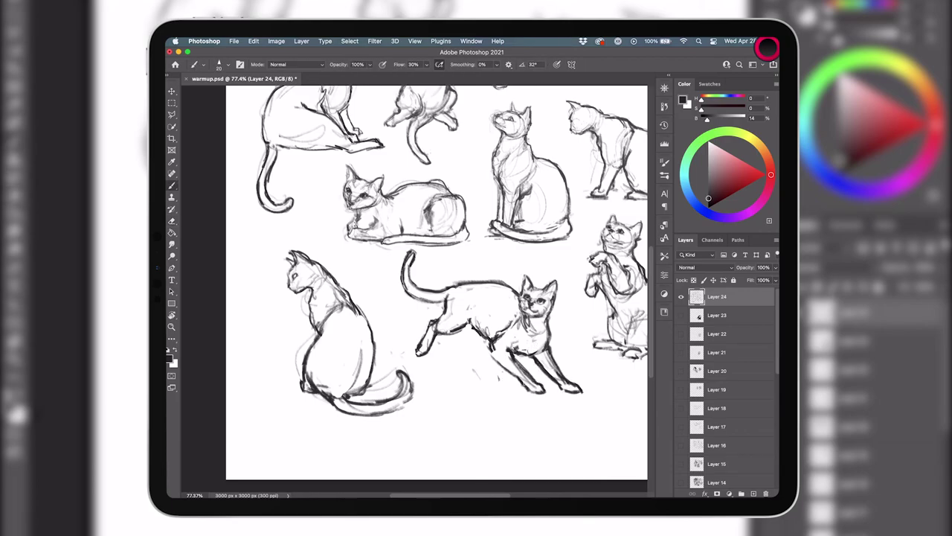
drag(474, 337, 509, 381)
key(super+z)
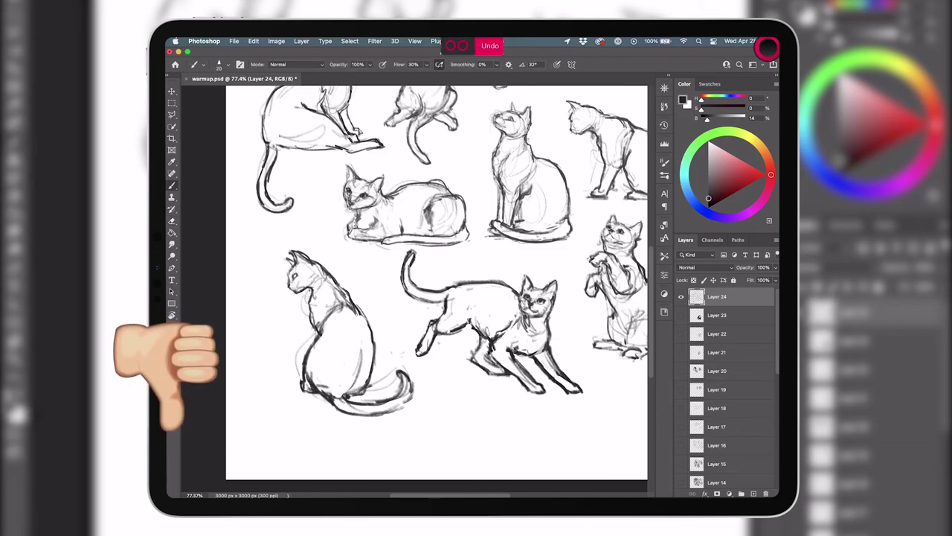
key(l)
drag(386, 249, 588, 476)
scroll(476, 321, down, 2)
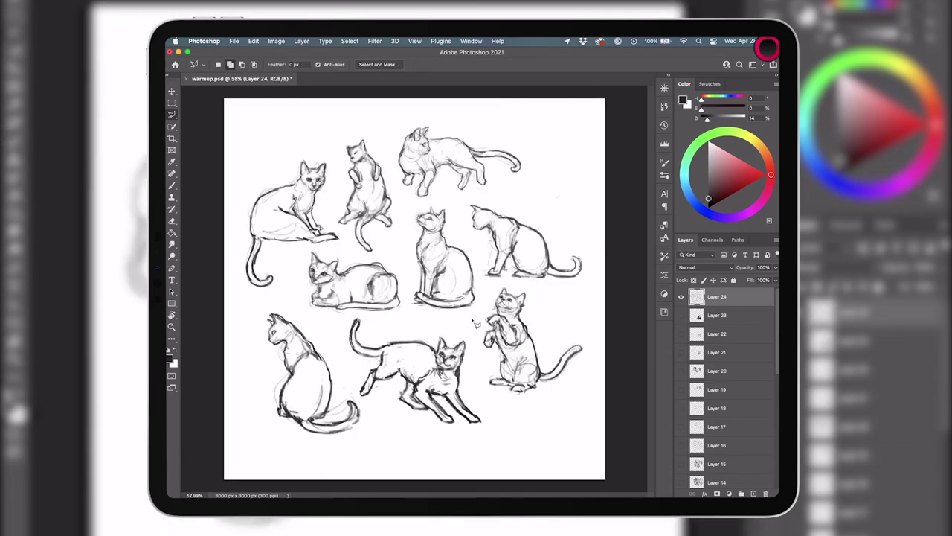
scroll(477, 323, down, 1)
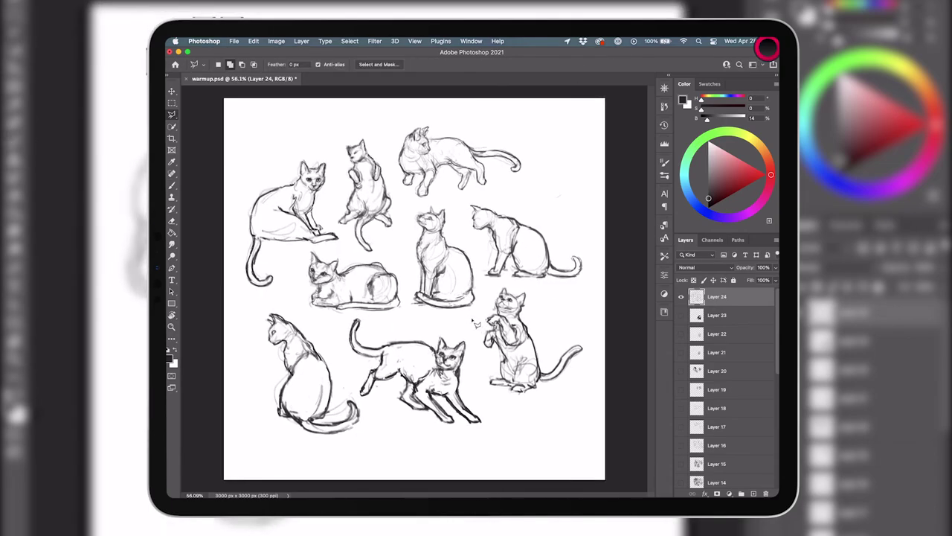